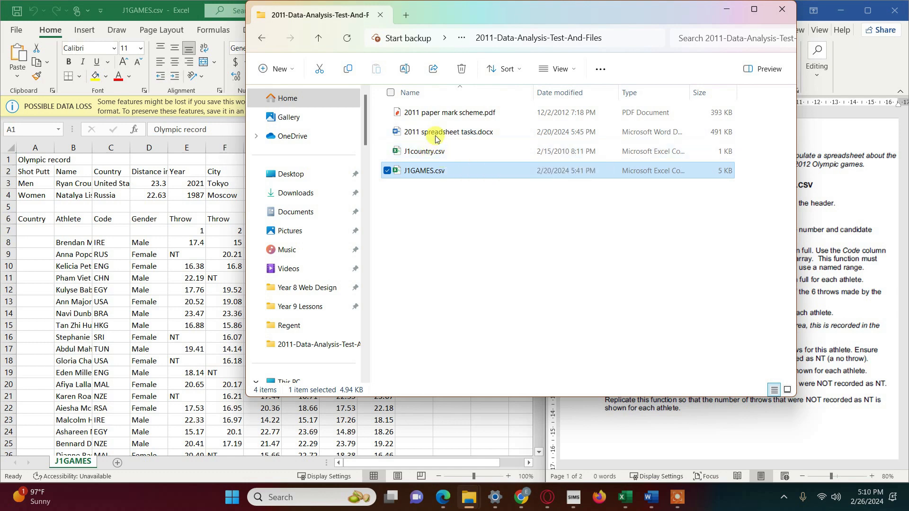
Go over the 2011 spreadsheet tasks document, J1country.csv and J1GAMES.csv in the test folder, and minimize the folder window.
{"action": "left_click", "coordinate": [437, 134]}
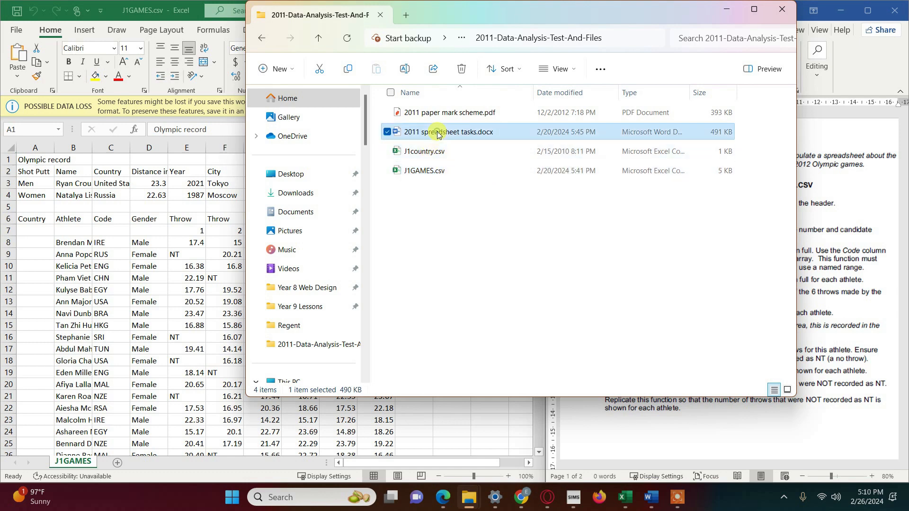
{"action": "left_click", "coordinate": [419, 156]}
{"action": "left_click", "coordinate": [422, 176]}
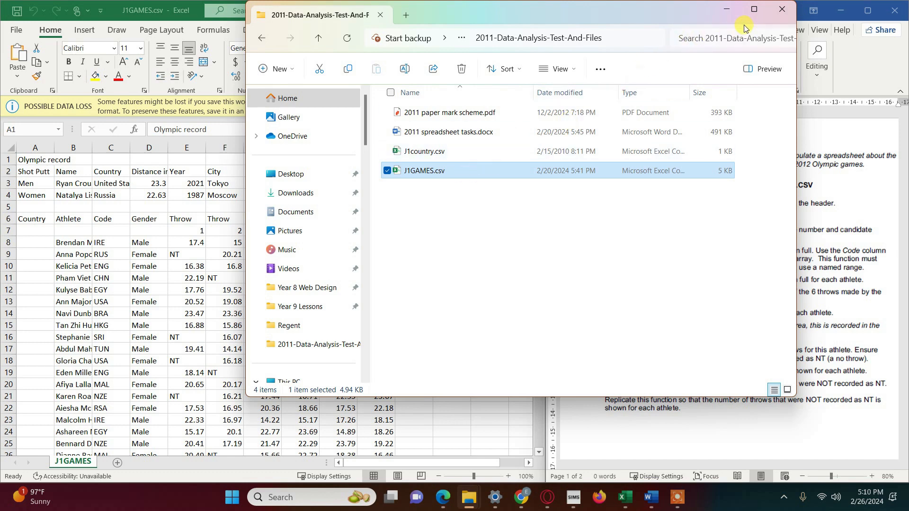
{"action": "left_click", "coordinate": [727, 11]}
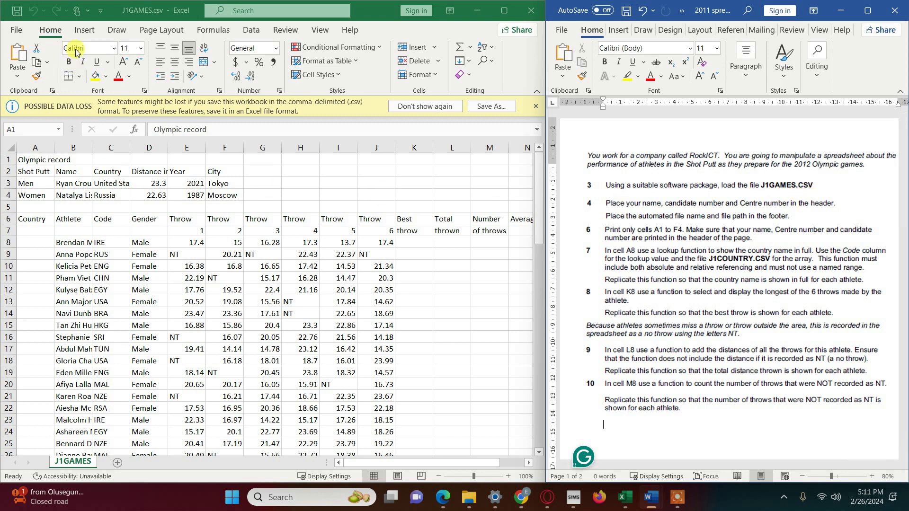
Insert a page header with the candidate's full name, Centre number and candidate number in its left section, and go to the footer.
{"action": "left_click", "coordinate": [82, 32]}
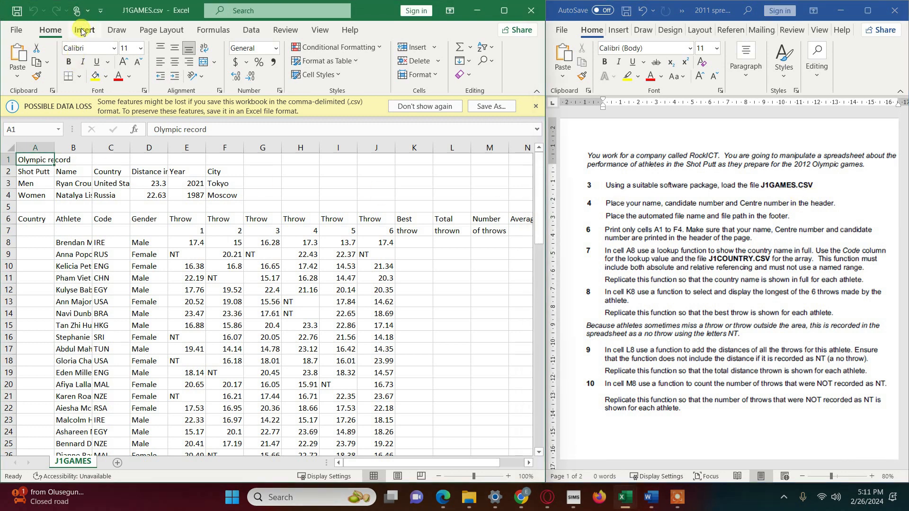
{"action": "left_click", "coordinate": [84, 29]}
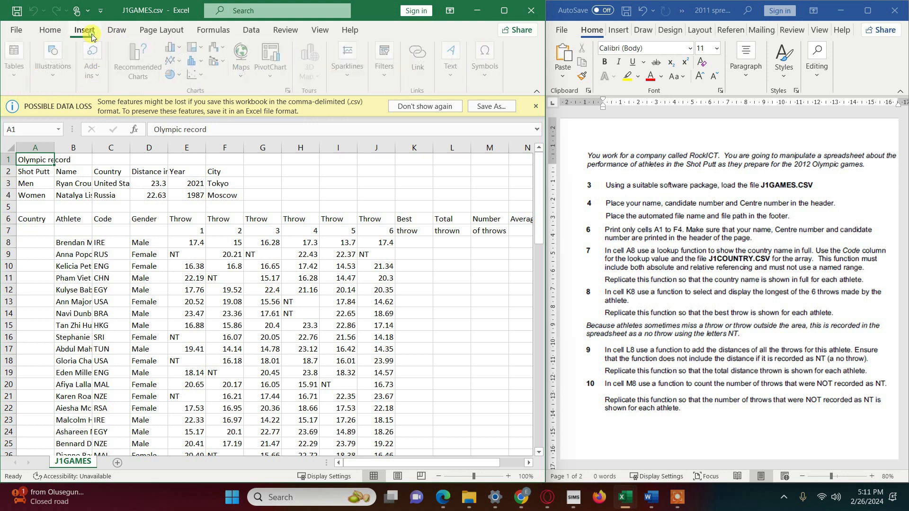
{"action": "left_click", "coordinate": [453, 68]}
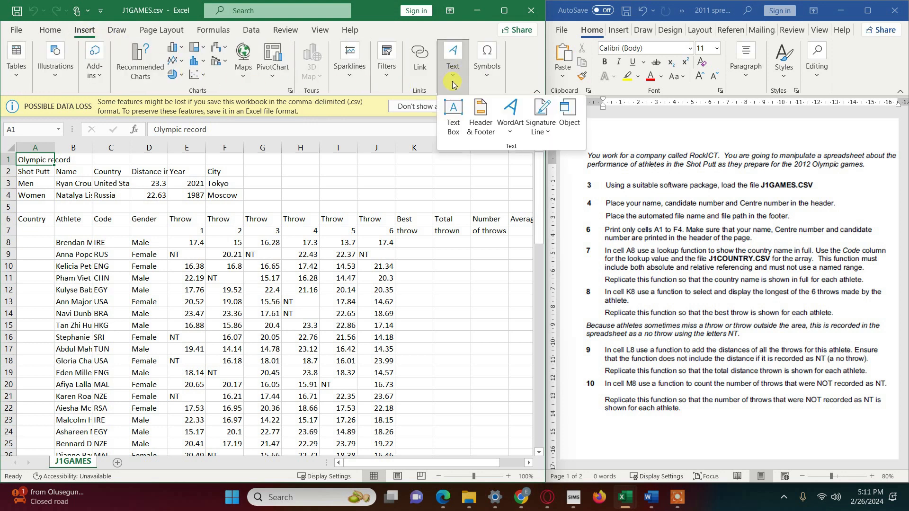
{"action": "left_click", "coordinate": [481, 117]}
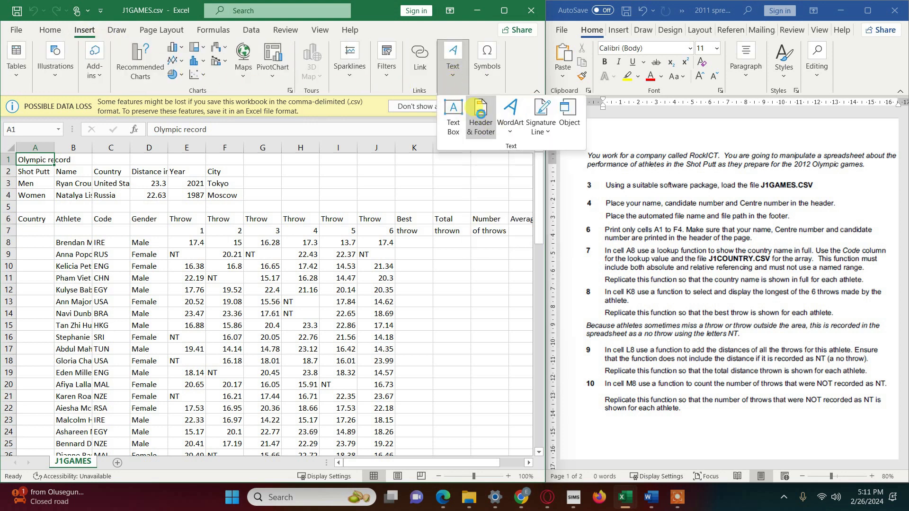
{"action": "left_click", "coordinate": [132, 205]}
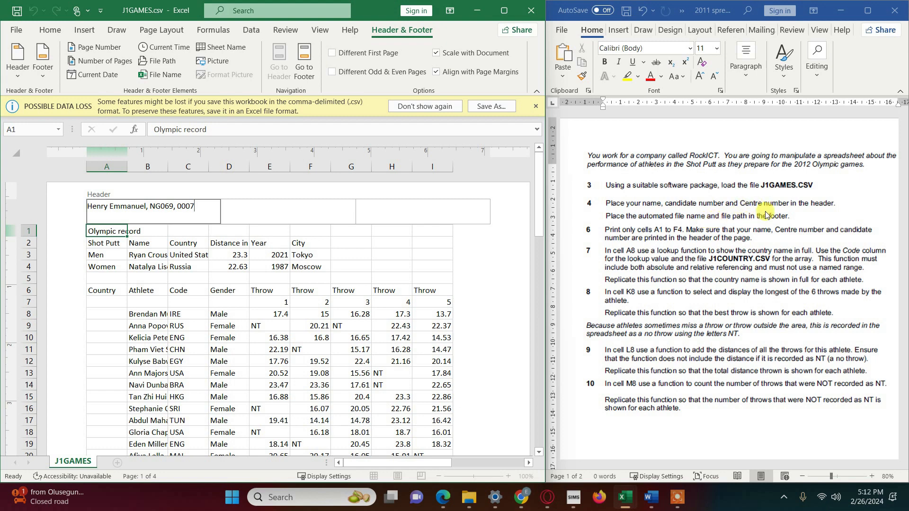
{"action": "left_click", "coordinate": [301, 62]}
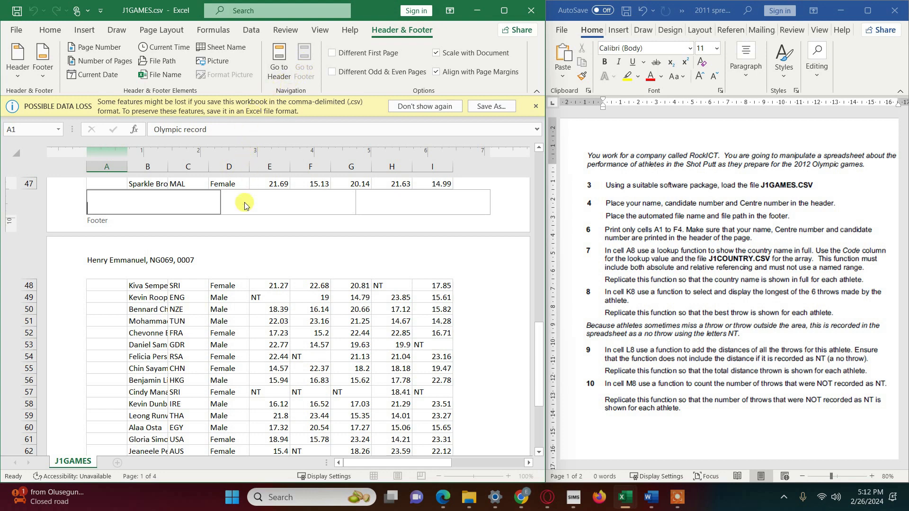
{"action": "left_click", "coordinate": [162, 62]}
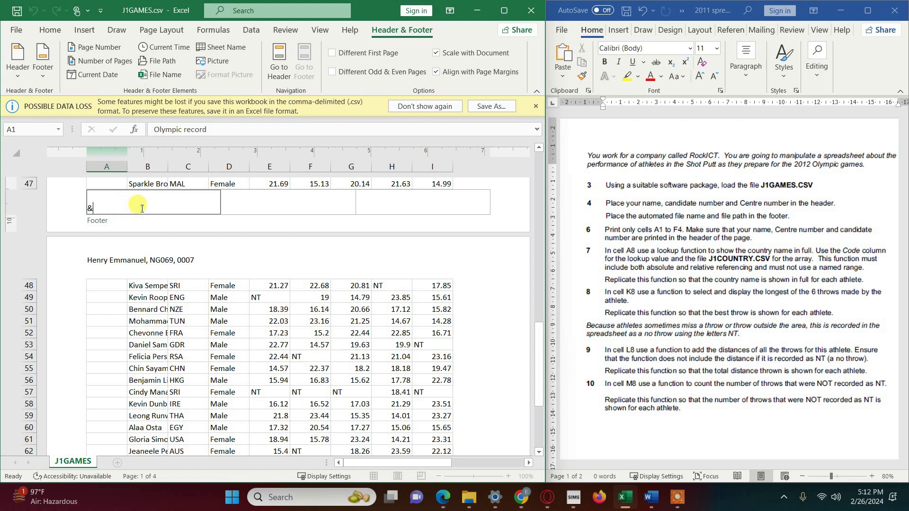
{"action": "left_click", "coordinate": [159, 75]}
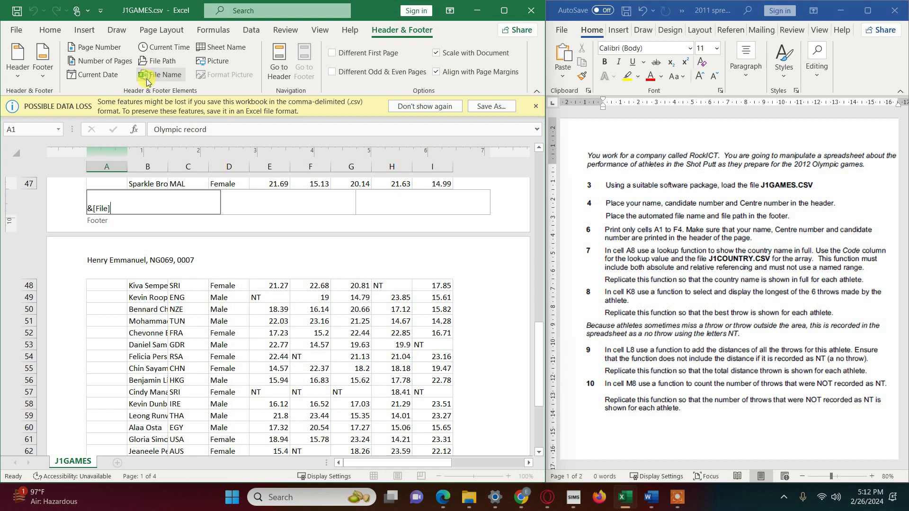
{"action": "key", "text": "BackSpace"}
{"action": "key", "text": "BackSpace"}
{"action": "key", "text": "BackSpace"}
{"action": "key", "text": "BackSpace"}
{"action": "key", "text": "BackSpace"}
{"action": "key", "text": "BackSpace"}
{"action": "key", "text": "BackSpace"}
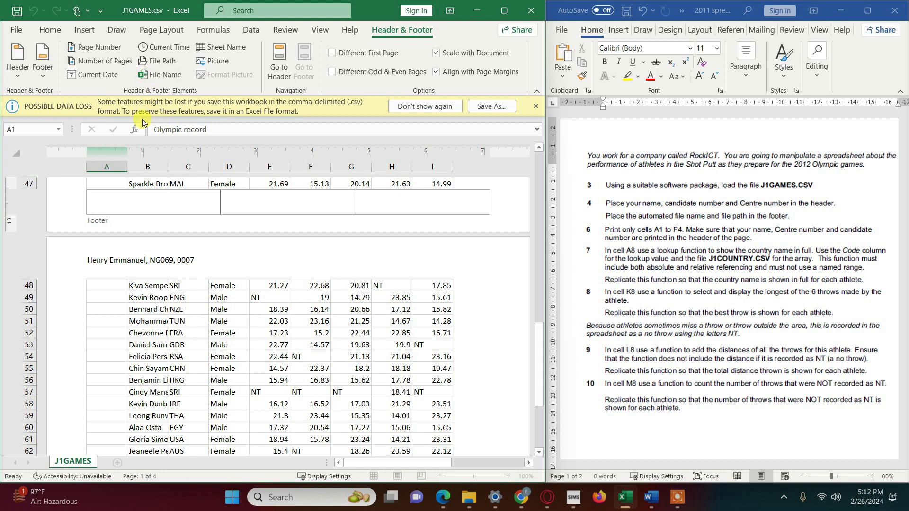
Place the automated file path and file name in the left section of the page footer.
{"action": "left_click", "coordinate": [160, 63]}
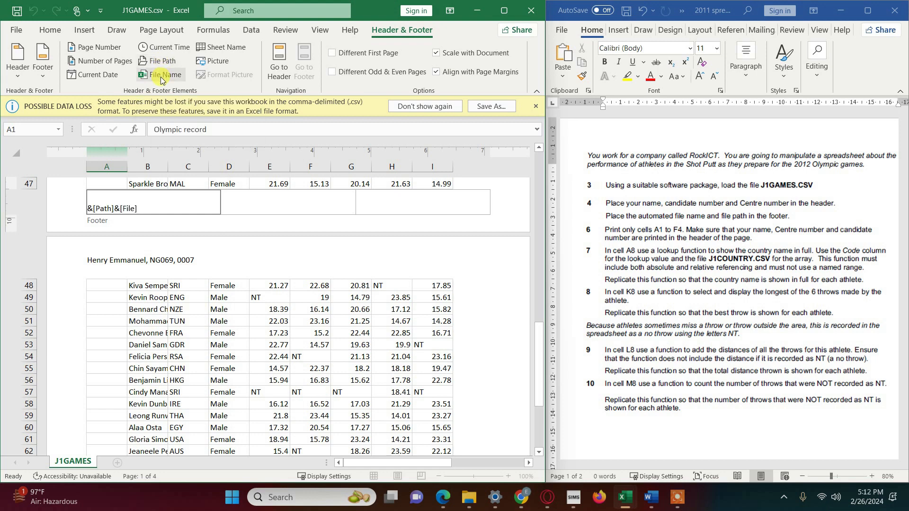
{"action": "left_click", "coordinate": [161, 77]}
{"action": "left_click", "coordinate": [150, 310]}
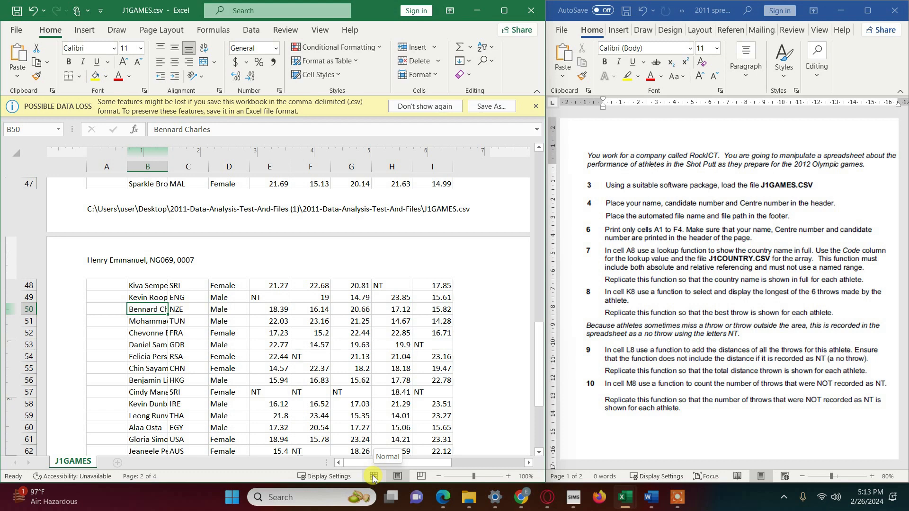
Return the worksheet to Normal view and go back to its first rows.
{"action": "left_click", "coordinate": [315, 33]}
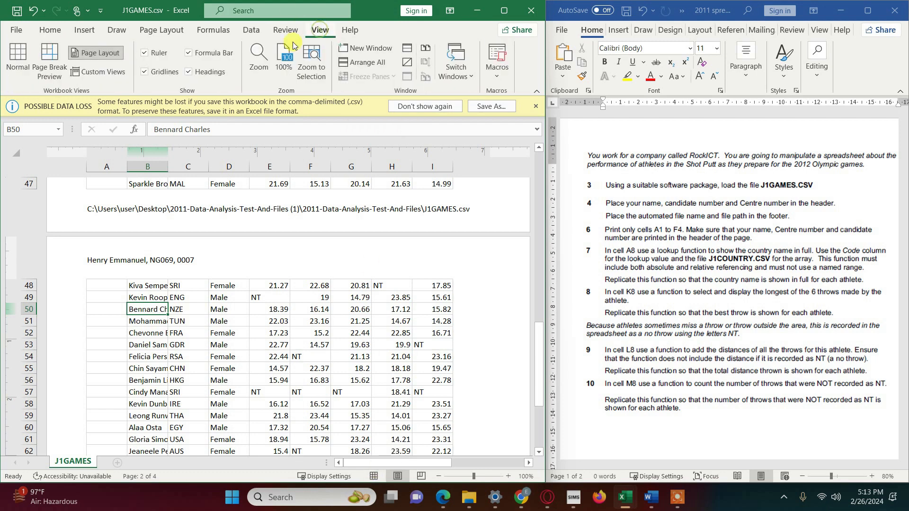
{"action": "left_click", "coordinate": [17, 57]}
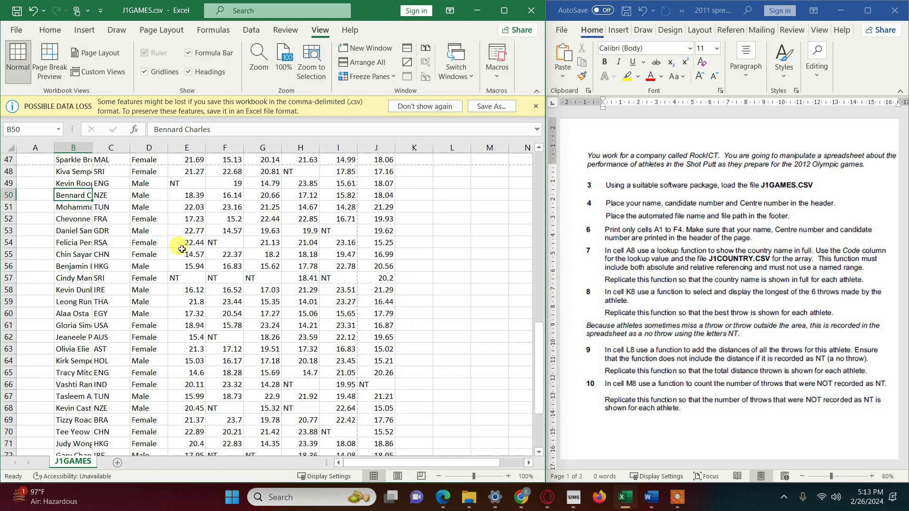
{"action": "scroll", "coordinate": [254, 309], "scroll_direction": "up", "scroll_amount": 15}
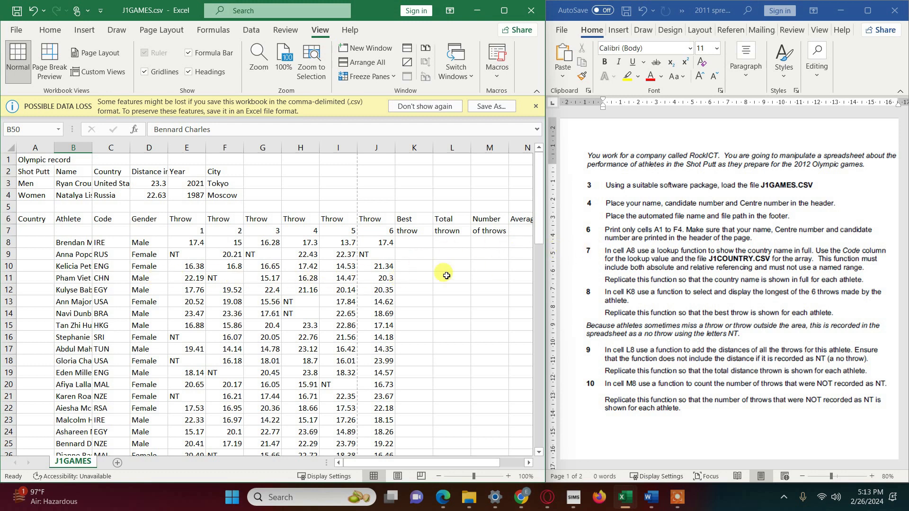
Autofit the widths of columns A to E to their contents.
{"action": "double_click", "coordinate": [54, 147]}
{"action": "double_click", "coordinate": [115, 145]}
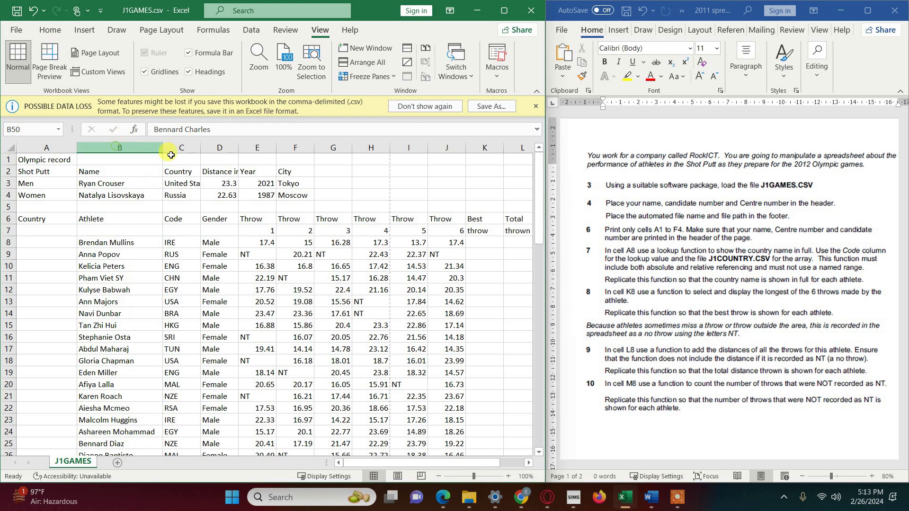
{"action": "double_click", "coordinate": [201, 147]}
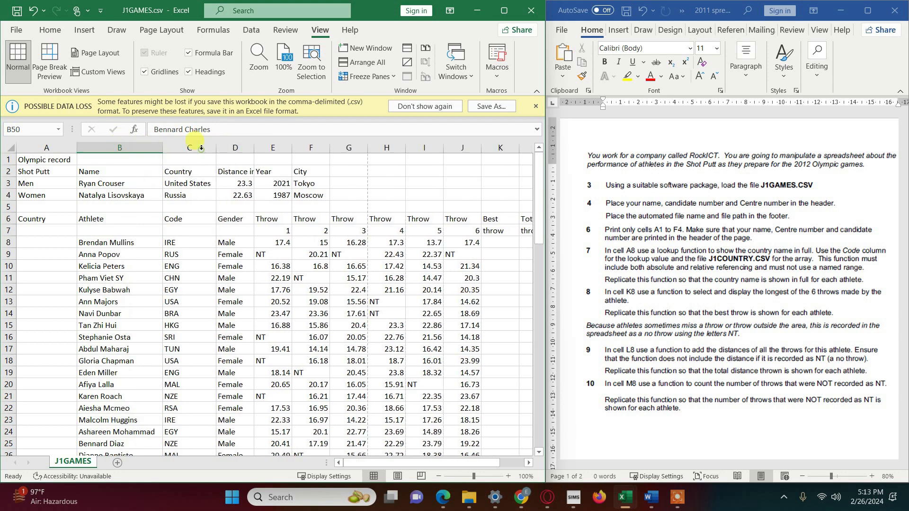
{"action": "double_click", "coordinate": [255, 148]}
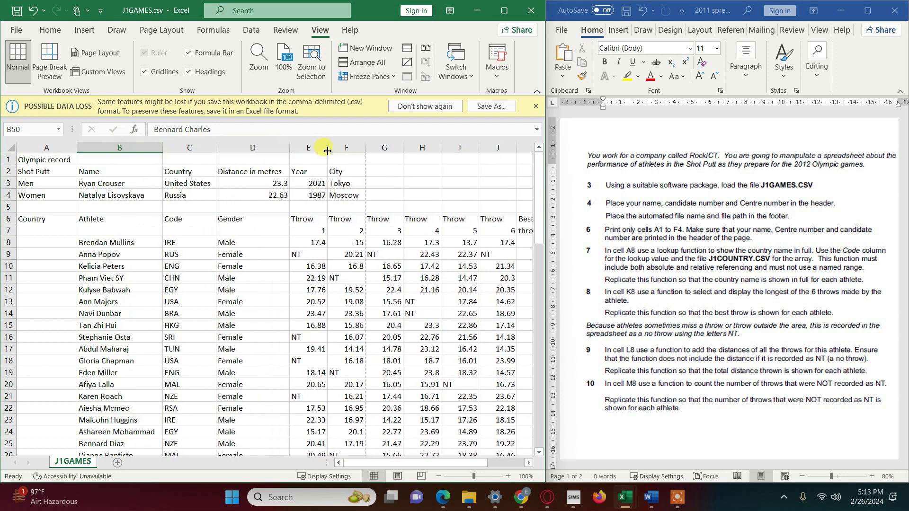
{"action": "double_click", "coordinate": [328, 148]}
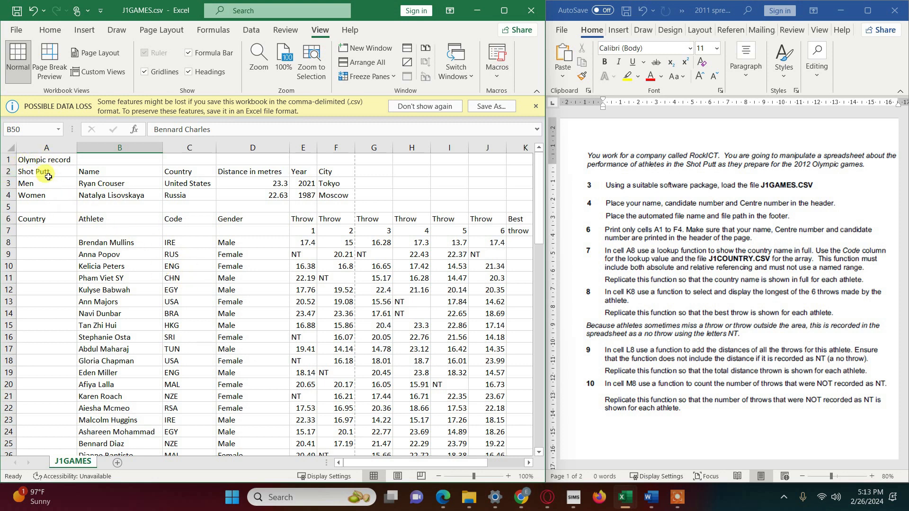
Merge and center the Olympic record title across A1:F1 and format it in bold at font size 16.
{"action": "left_click_drag", "start_coordinate": [37, 161], "coordinate": [322, 157]}
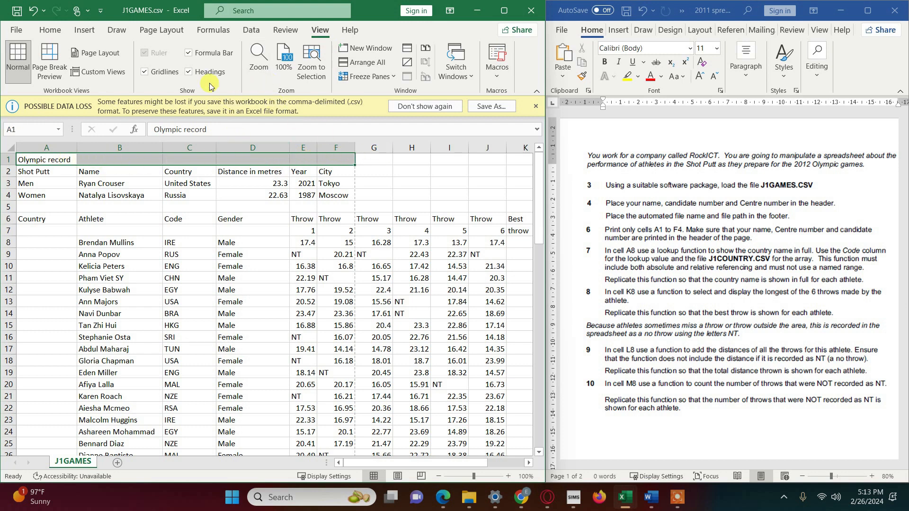
{"action": "left_click", "coordinate": [47, 29]}
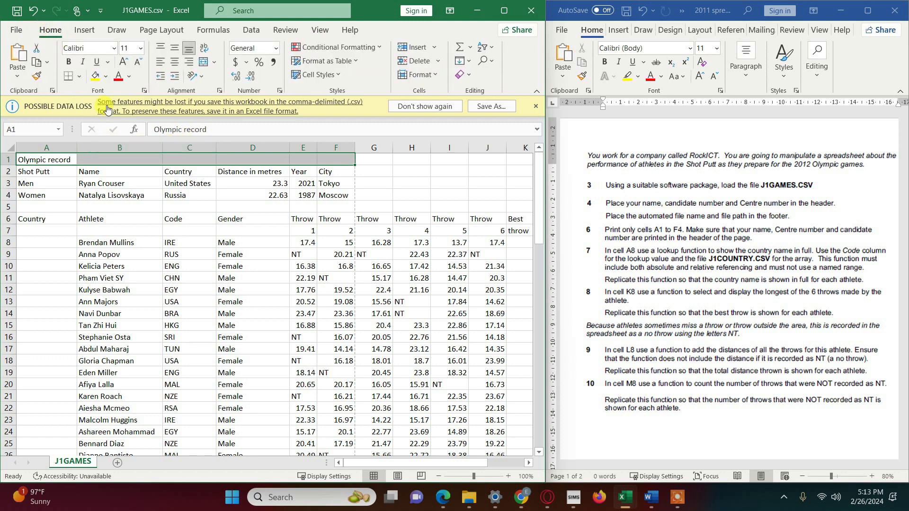
{"action": "left_click", "coordinate": [203, 66]}
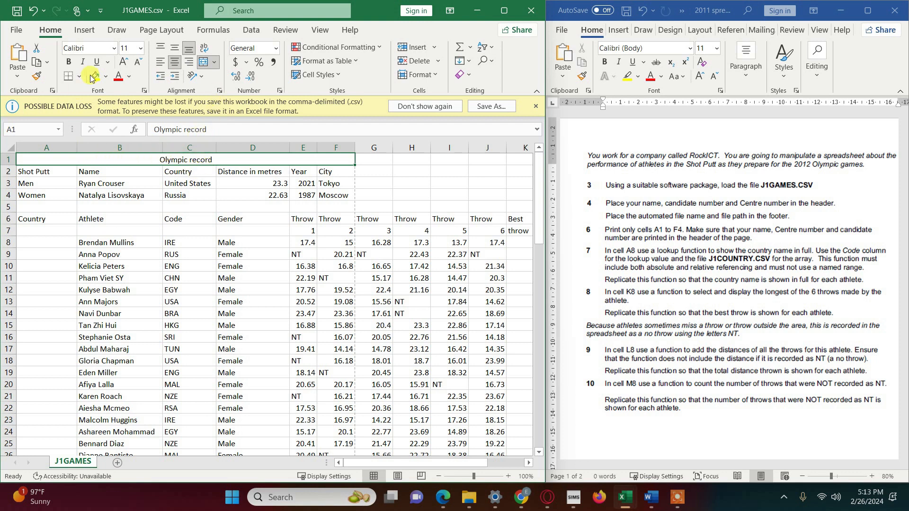
{"action": "left_click", "coordinate": [68, 61]}
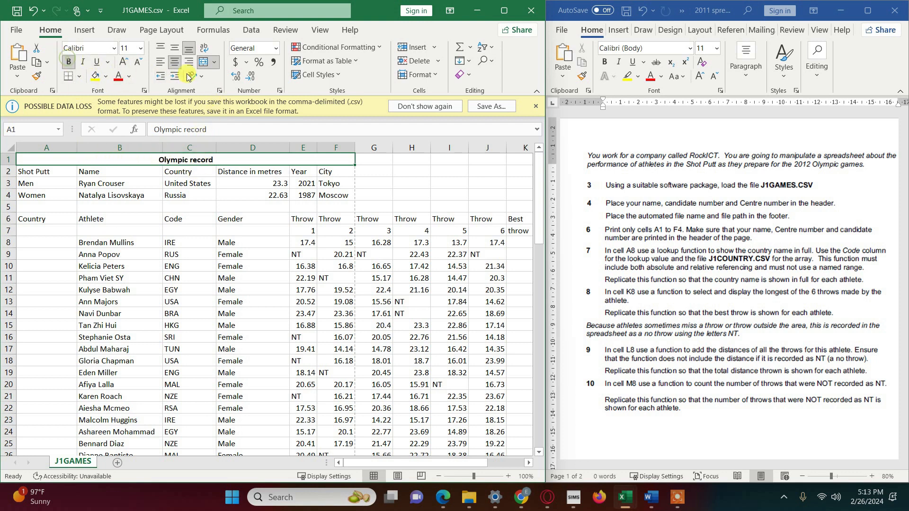
{"action": "left_click", "coordinate": [142, 49]}
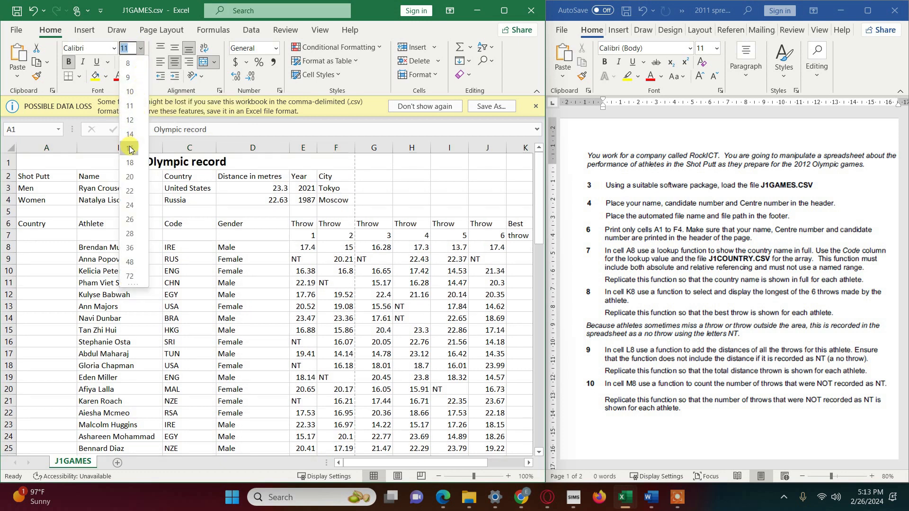
{"action": "left_click", "coordinate": [130, 149]}
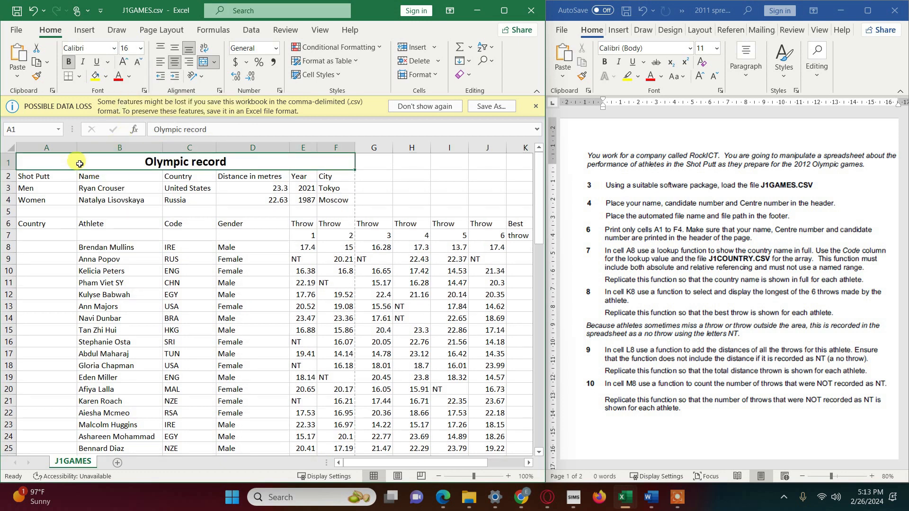
Give the merged Olympic record title a dark grey fill and white text.
{"action": "left_click", "coordinate": [106, 78]}
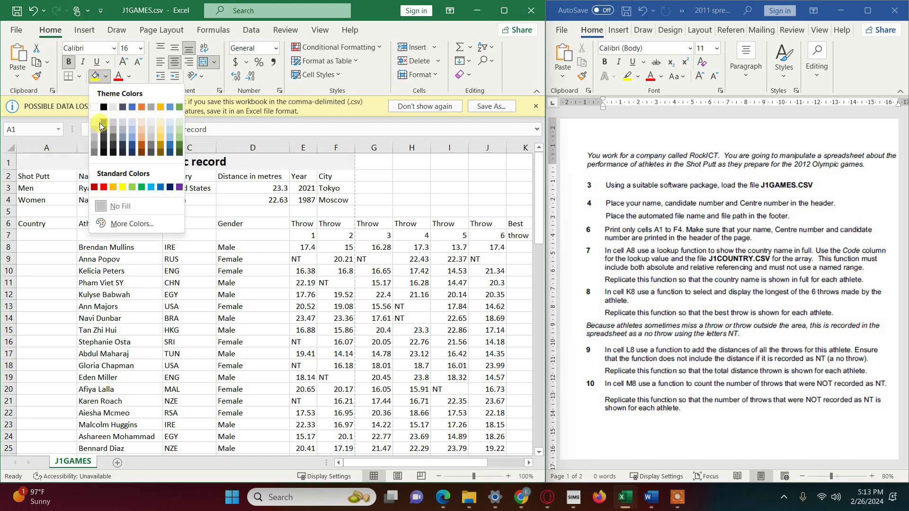
{"action": "left_click", "coordinate": [95, 151]}
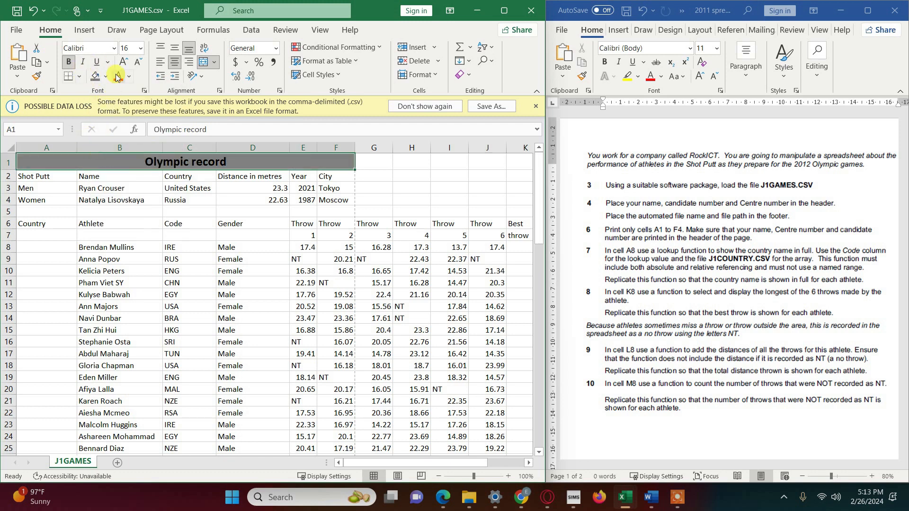
{"action": "left_click", "coordinate": [129, 77]}
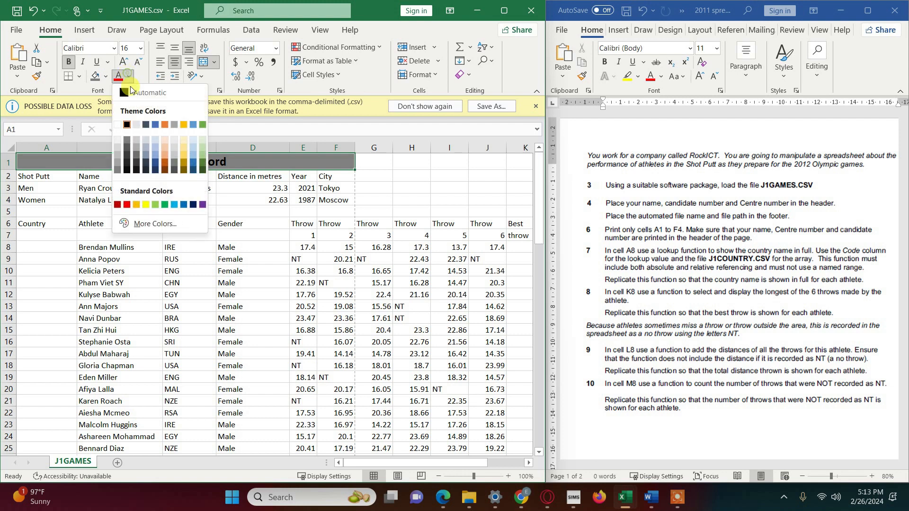
{"action": "left_click", "coordinate": [118, 125]}
{"action": "left_click", "coordinate": [147, 236]}
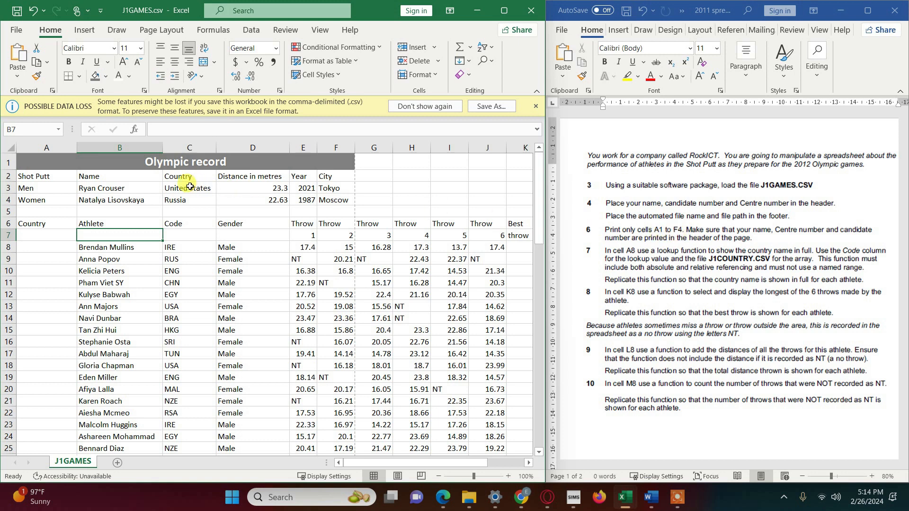
Select cells A1:F4, choose Microsoft Print to PDF as the printer, and review the print range options before returning to the sheet.
{"action": "left_click", "coordinate": [44, 160]}
{"action": "left_click_drag", "start_coordinate": [112, 175], "coordinate": [319, 197]}
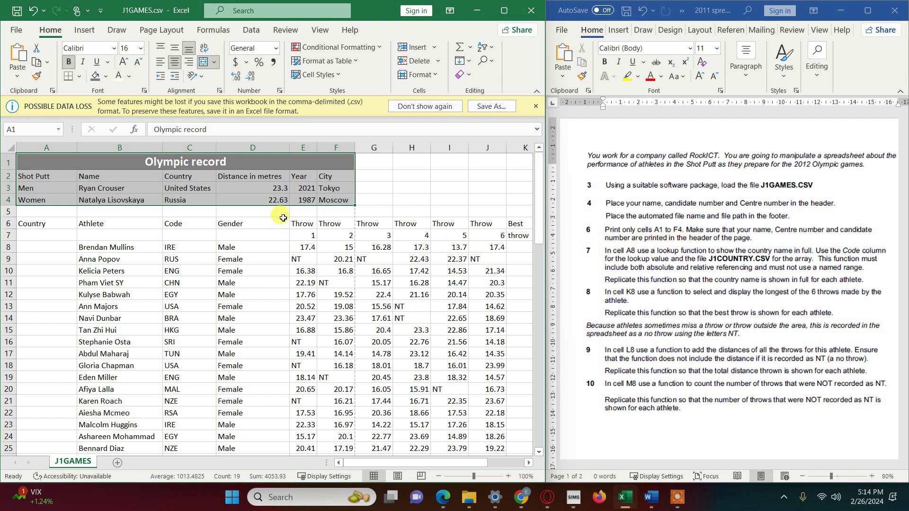
{"action": "left_click", "coordinate": [16, 29]}
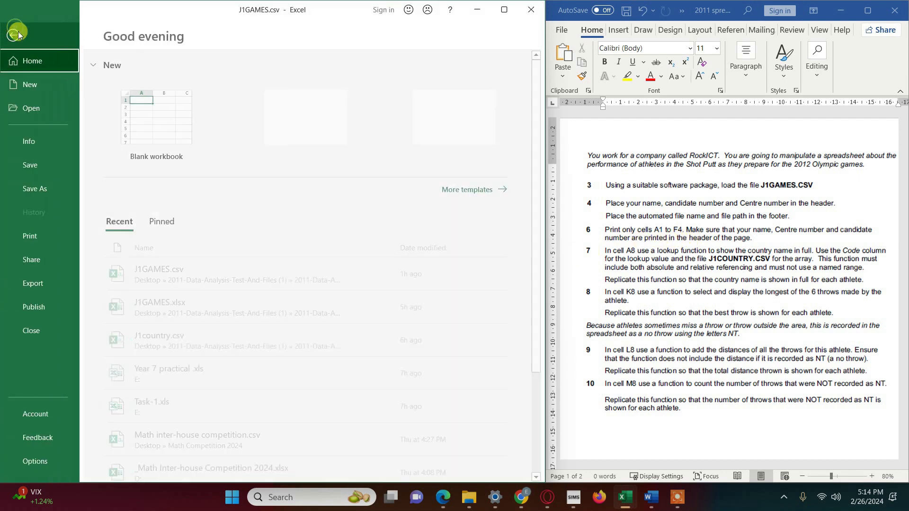
{"action": "left_click", "coordinate": [34, 236]}
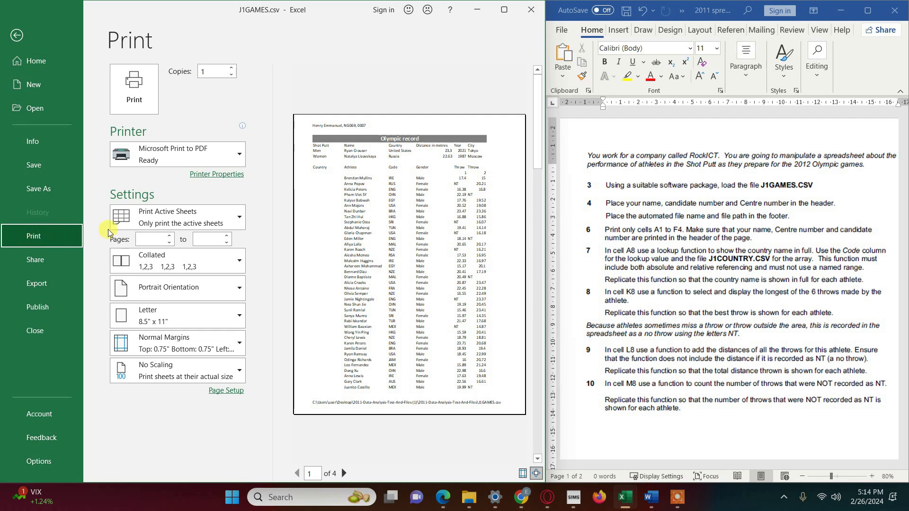
{"action": "left_click", "coordinate": [233, 157]}
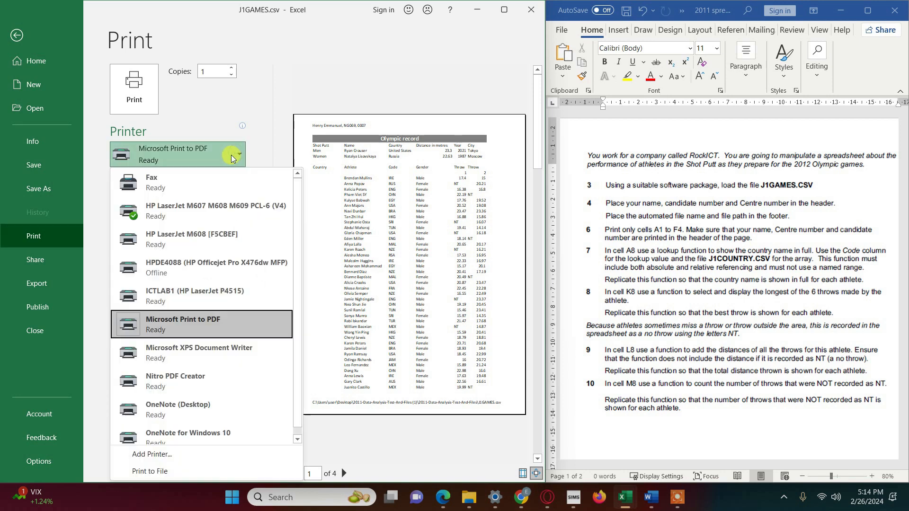
{"action": "left_click", "coordinate": [188, 320]}
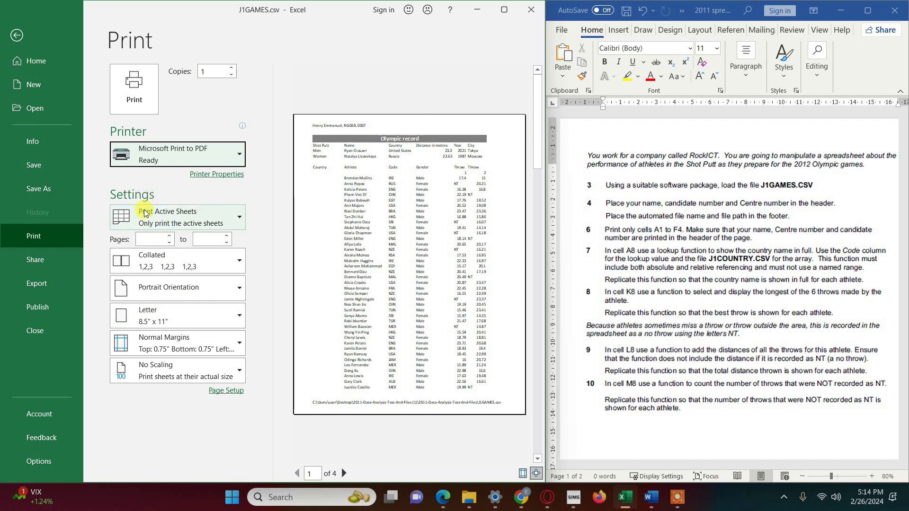
{"action": "left_click", "coordinate": [240, 221]}
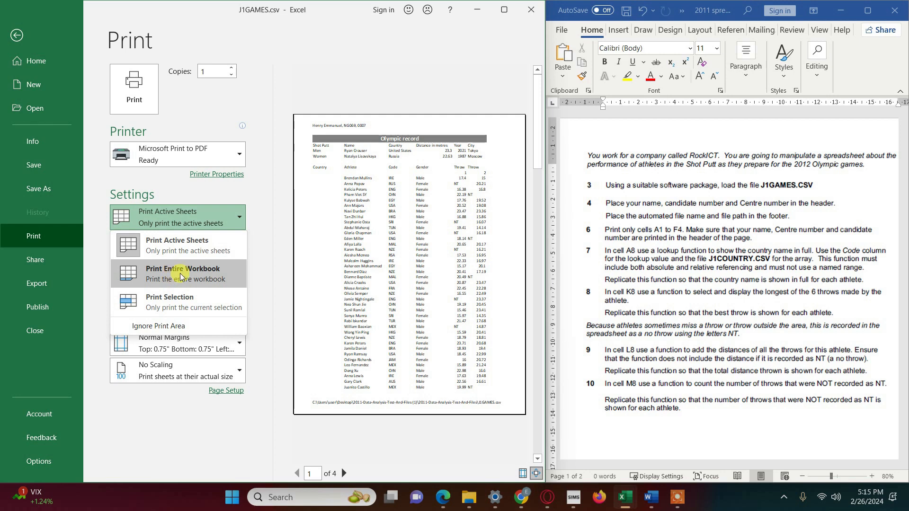
{"action": "left_click", "coordinate": [18, 34]}
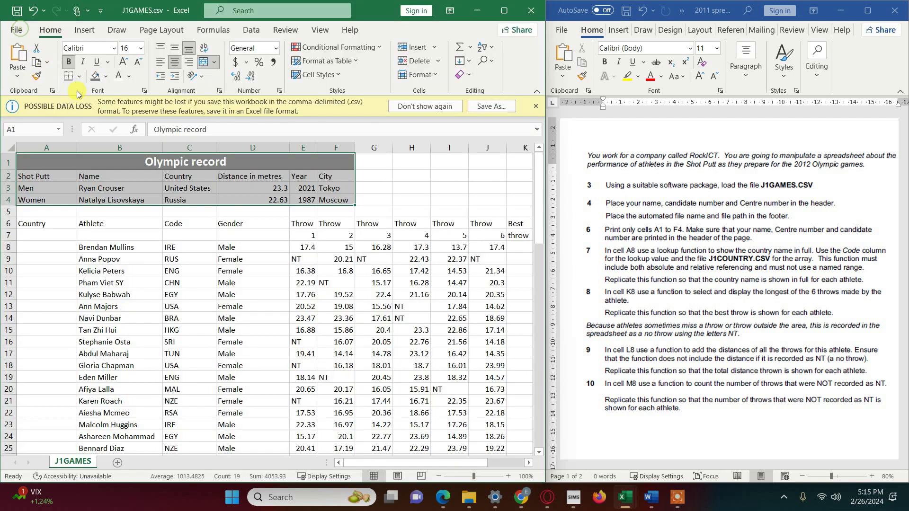
Add two worksheets and enter sample text in Sheet1: jfvm, fg and fh in B3:D3 and dffd in D4.
{"action": "left_click", "coordinate": [116, 463]}
{"action": "left_click", "coordinate": [150, 465]}
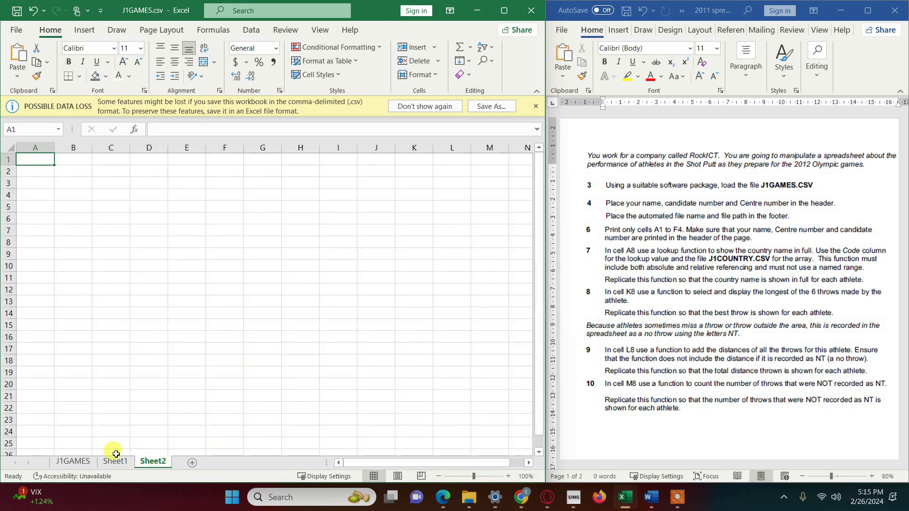
{"action": "left_click", "coordinate": [107, 463]}
{"action": "left_click", "coordinate": [67, 188]}
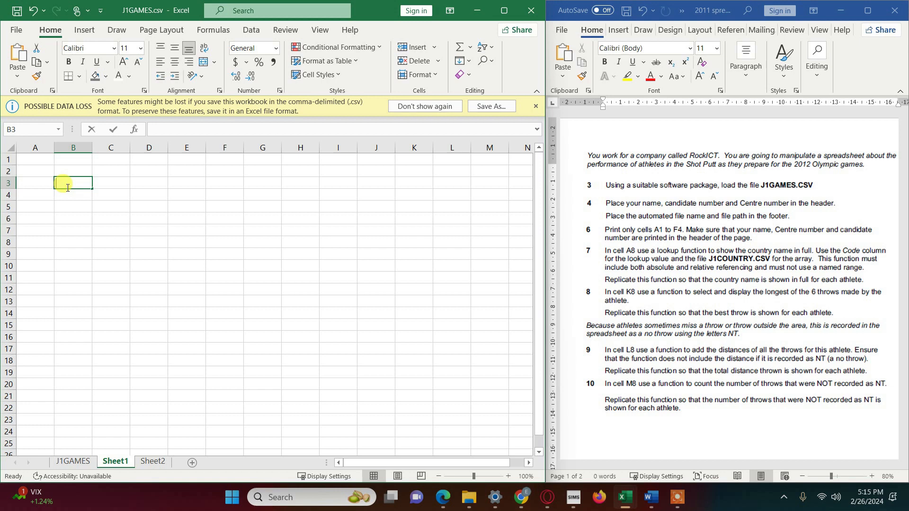
{"action": "type", "text": "jfvm"}
{"action": "key", "text": "Tab"}
{"action": "type", "text": "fg"}
{"action": "key", "text": "Tab"}
{"action": "type", "text": "fh"}
{"action": "key", "text": "Return"}
{"action": "type", "text": "dffd"}
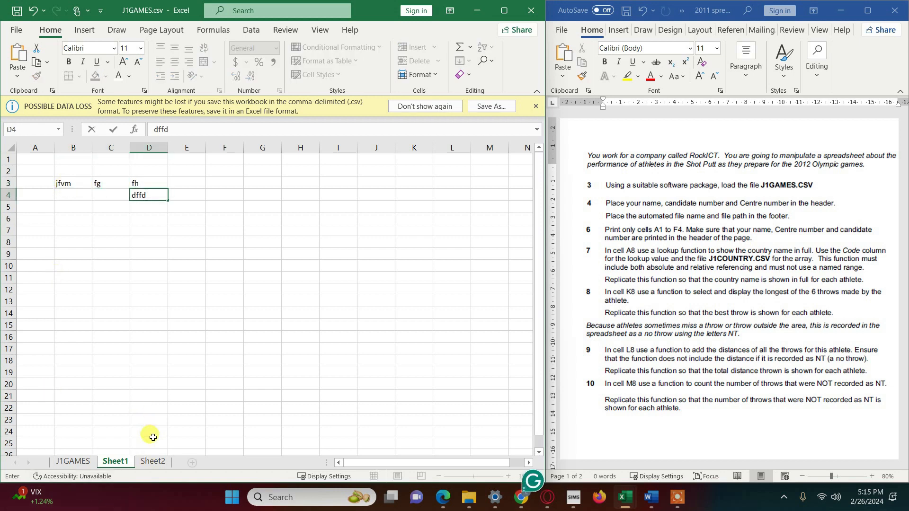
Enter sample text in Sheet2: fdgdf, f and df in B4:D4 and g in D5.
{"action": "left_click", "coordinate": [153, 462]}
{"action": "left_click", "coordinate": [72, 199]}
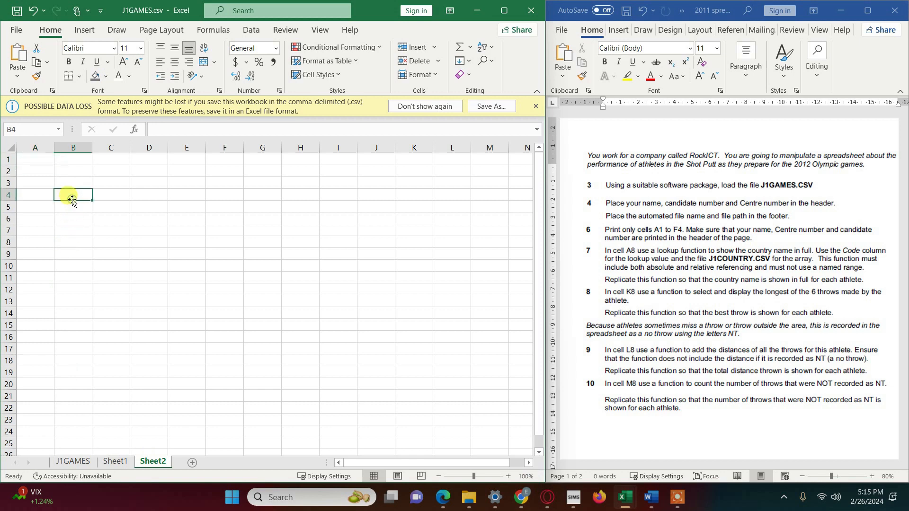
{"action": "type", "text": "fdgdf"}
{"action": "key", "text": "Tab"}
{"action": "type", "text": "f"}
{"action": "key", "text": "Tab"}
{"action": "type", "text": "df"}
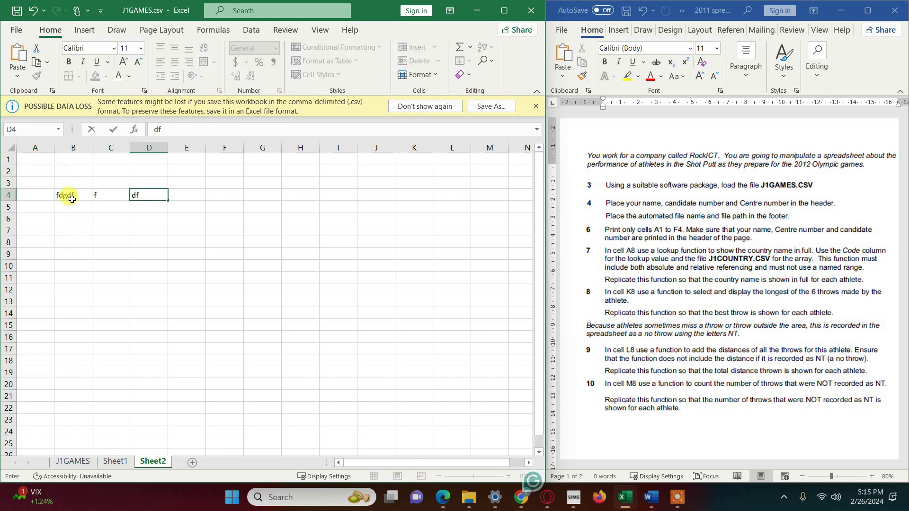
{"action": "key", "text": "Return"}
{"action": "type", "text": "g"}
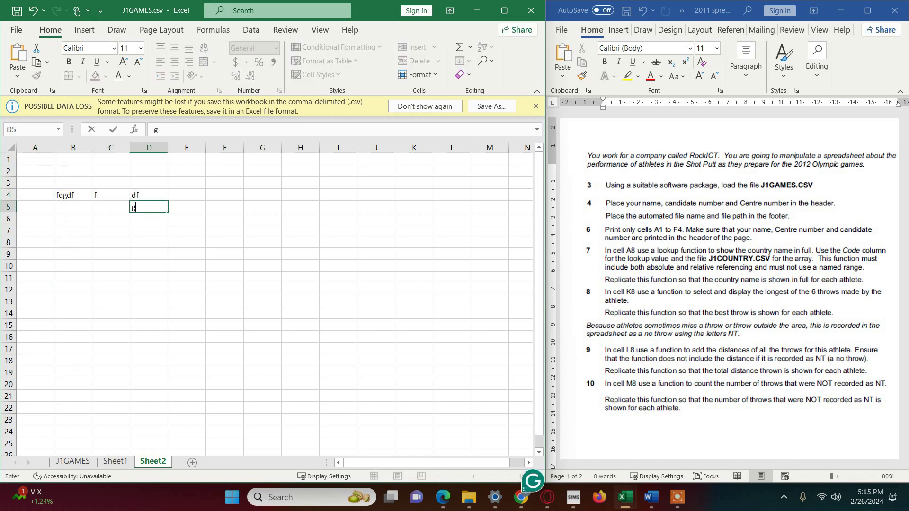
Set the print range to the entire workbook, page through the preview to its last page, and return to the sheet.
{"action": "left_click", "coordinate": [16, 29]}
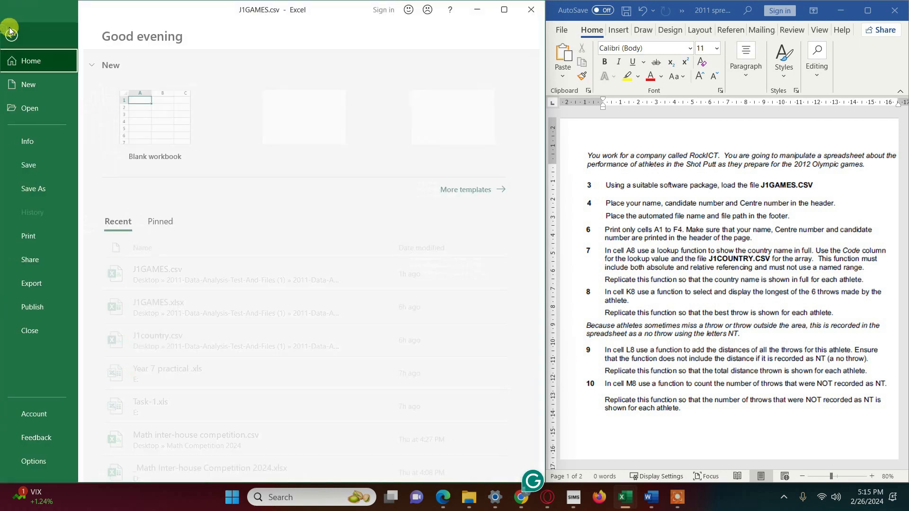
{"action": "left_click", "coordinate": [38, 238]}
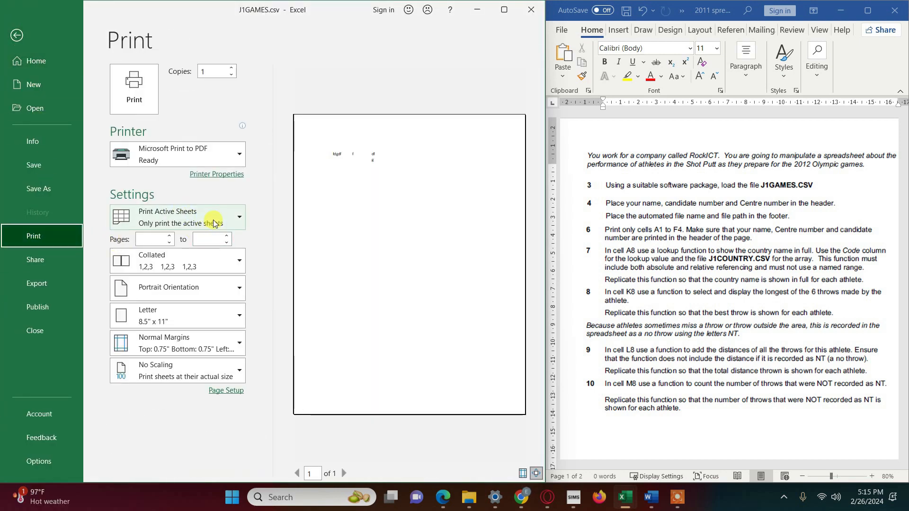
{"action": "left_click", "coordinate": [213, 223]}
{"action": "left_click", "coordinate": [187, 274]}
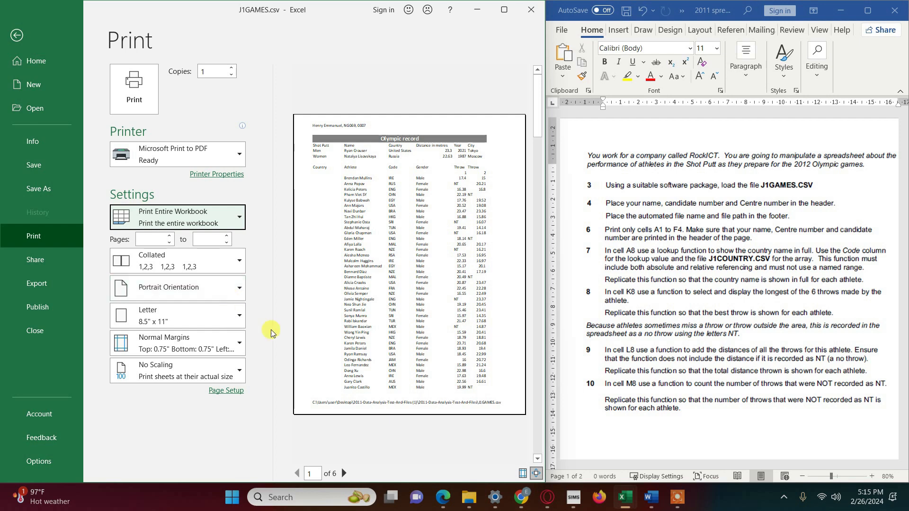
{"action": "left_click", "coordinate": [344, 473]}
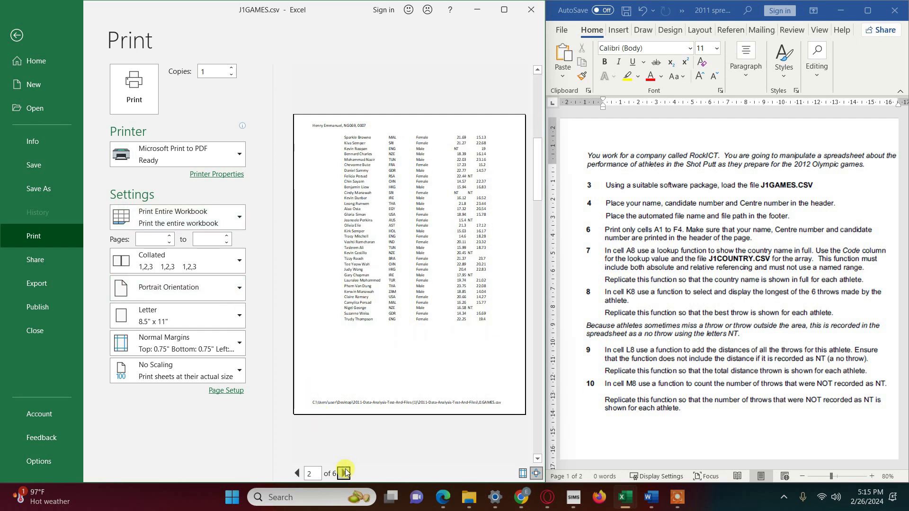
{"action": "left_click", "coordinate": [345, 472]}
{"action": "left_click", "coordinate": [344, 472]}
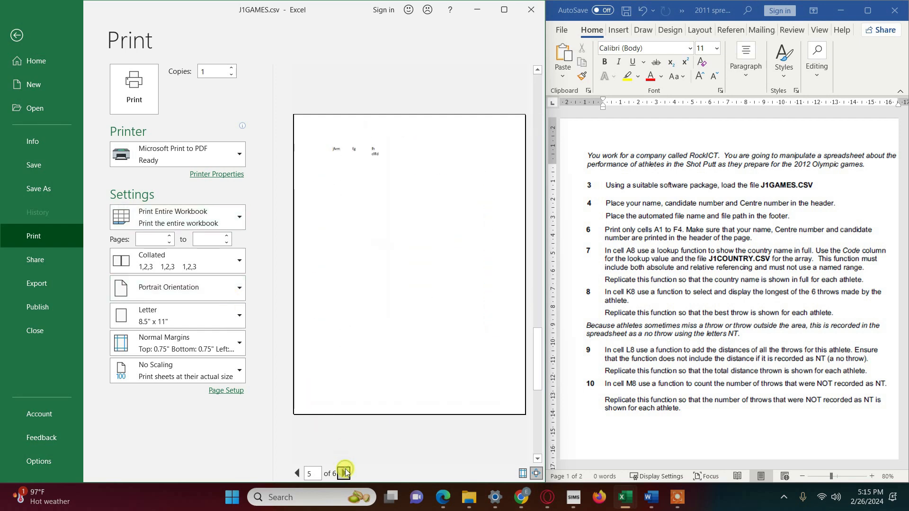
{"action": "left_click", "coordinate": [344, 473]}
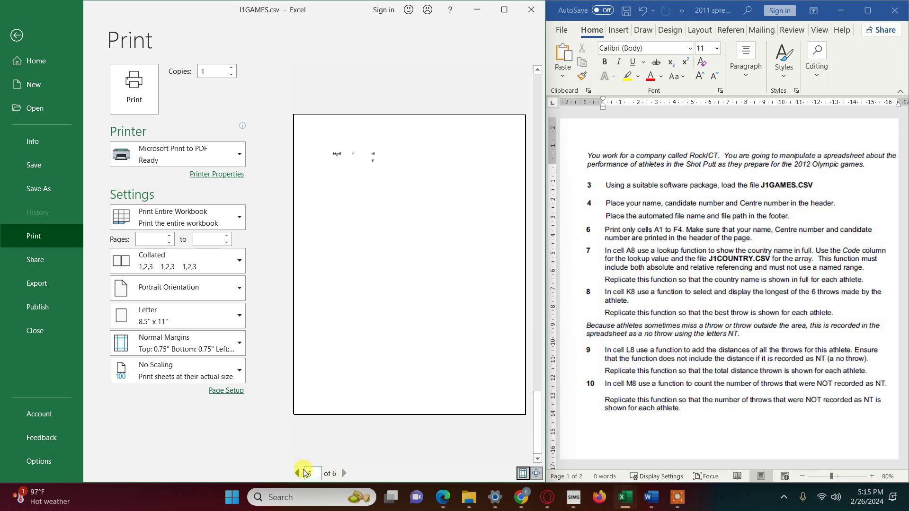
{"action": "left_click", "coordinate": [229, 217]}
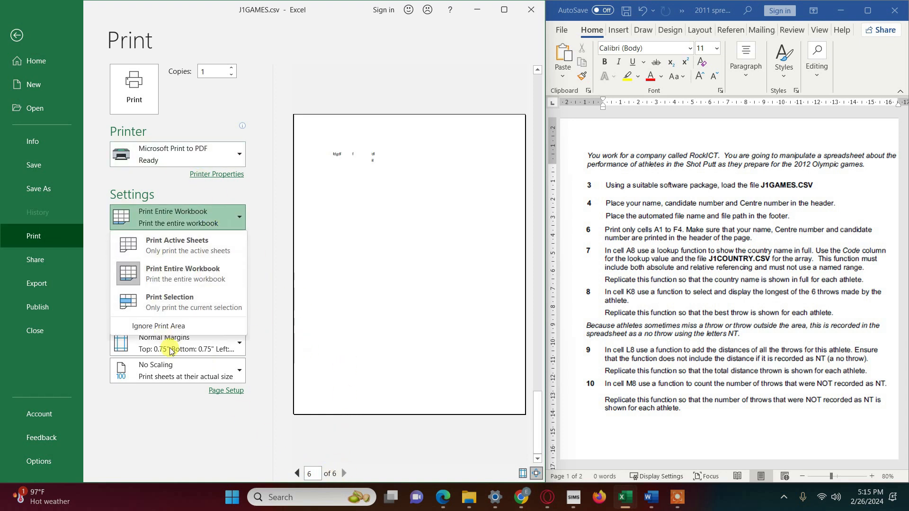
{"action": "left_click", "coordinate": [16, 35]}
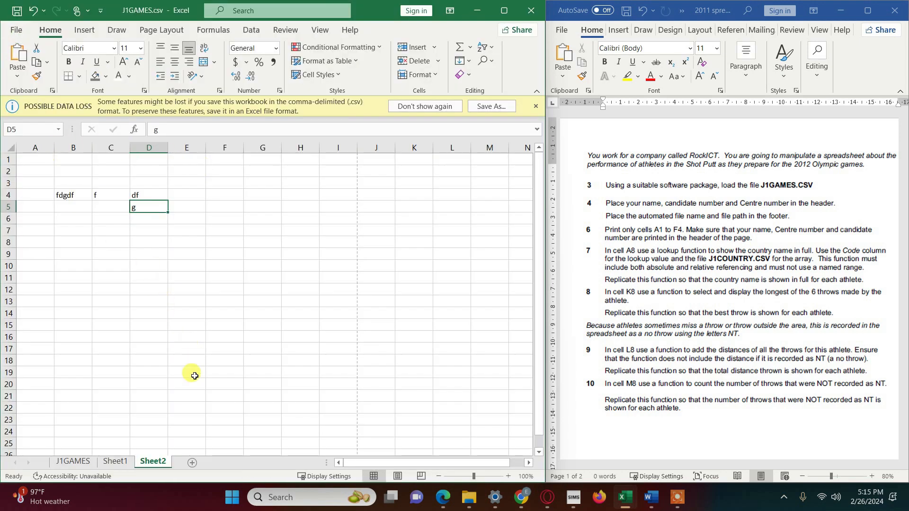
Print only the selected range A1:F4 of the J1GAMES sheet to a PDF file named printout 1.
{"action": "left_click", "coordinate": [73, 461]}
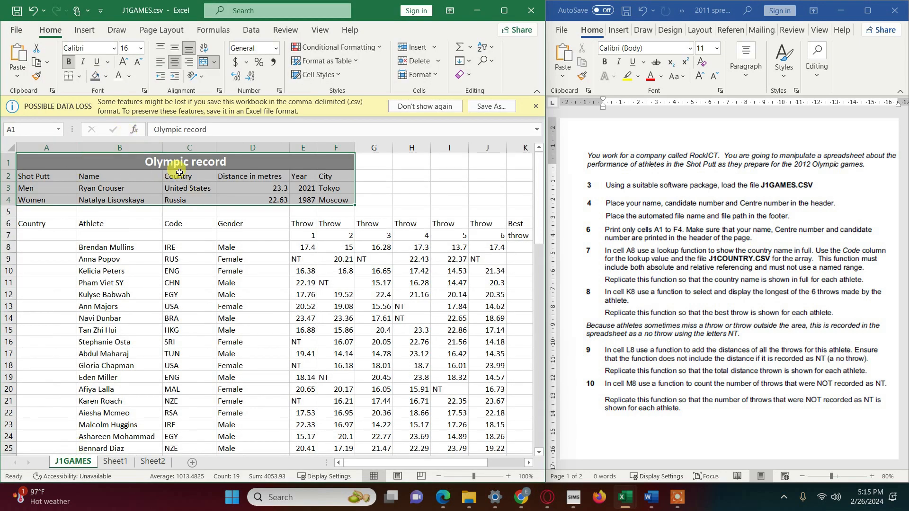
{"action": "left_click", "coordinate": [17, 31]}
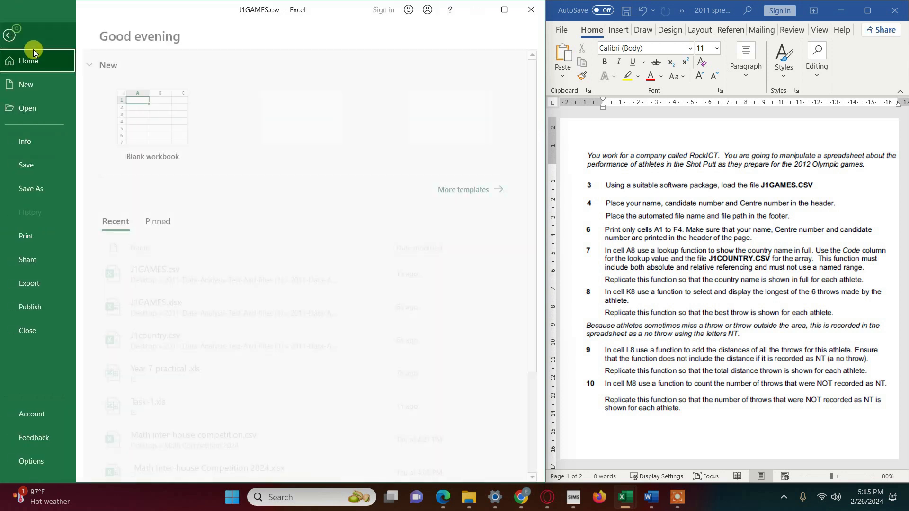
{"action": "left_click", "coordinate": [45, 237]}
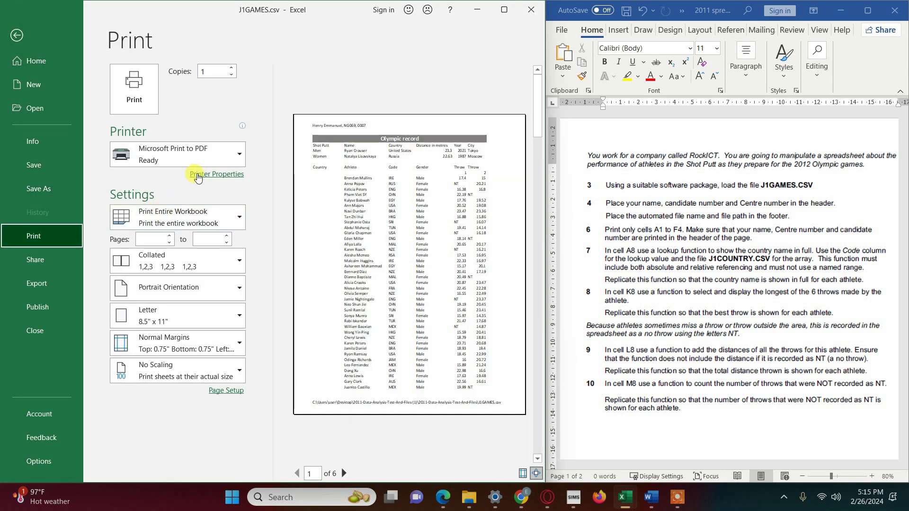
{"action": "left_click", "coordinate": [216, 221]}
{"action": "left_click", "coordinate": [184, 302]}
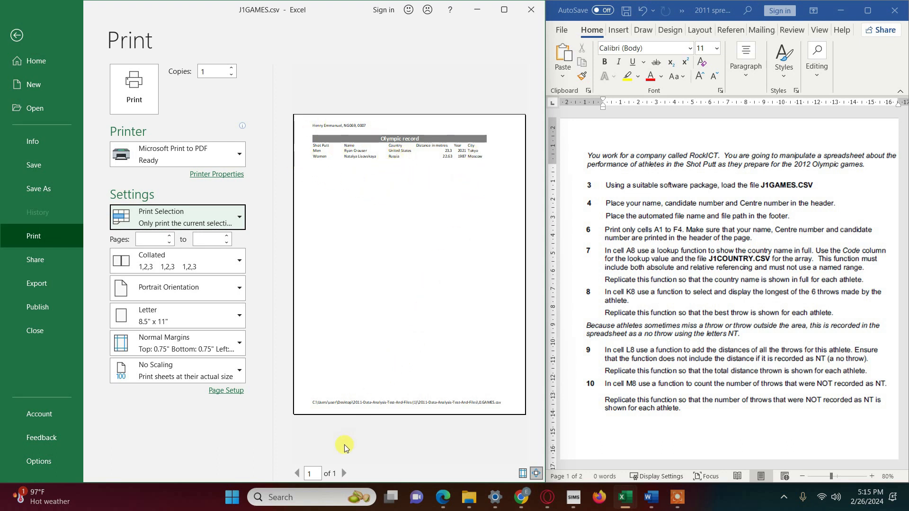
{"action": "left_click", "coordinate": [134, 92]}
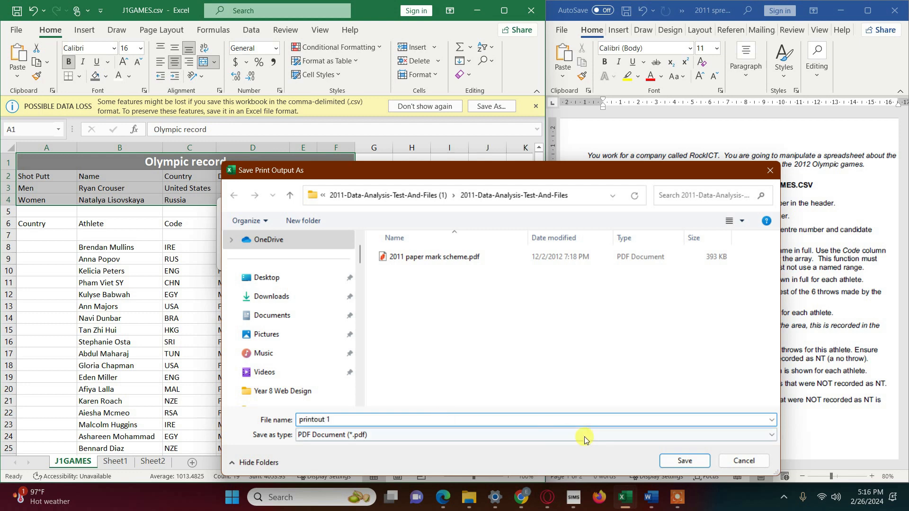
{"action": "left_click", "coordinate": [699, 463]}
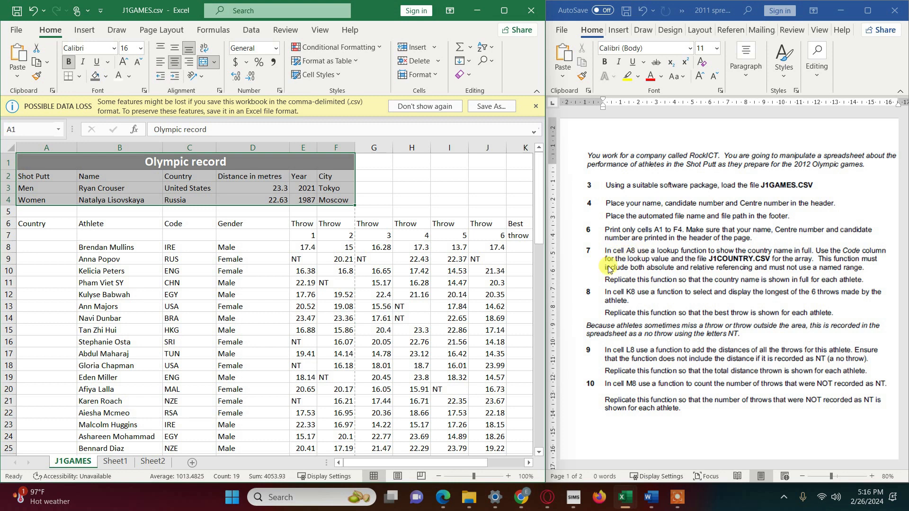
Check the empty country cell A8 and code cell C8, and open J1country.csv from the test files folder in File Explorer.
{"action": "left_click", "coordinate": [44, 248]}
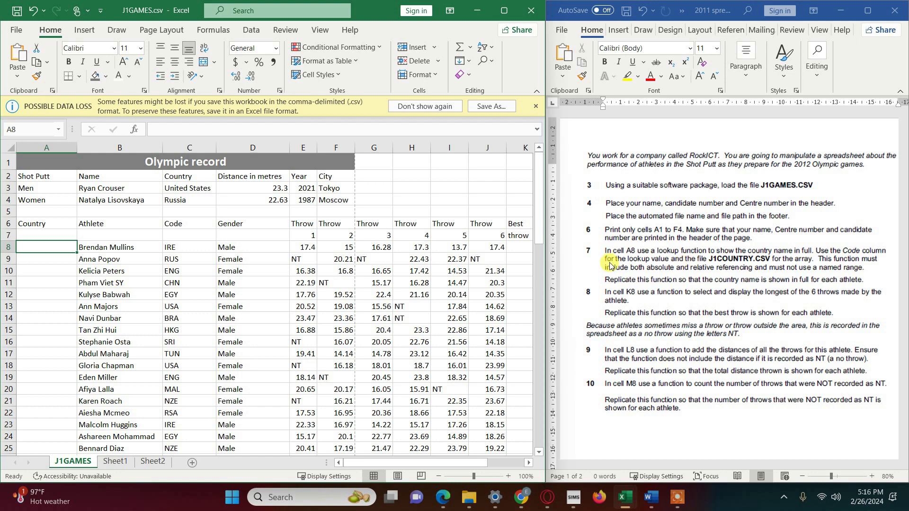
{"action": "left_click", "coordinate": [184, 248]}
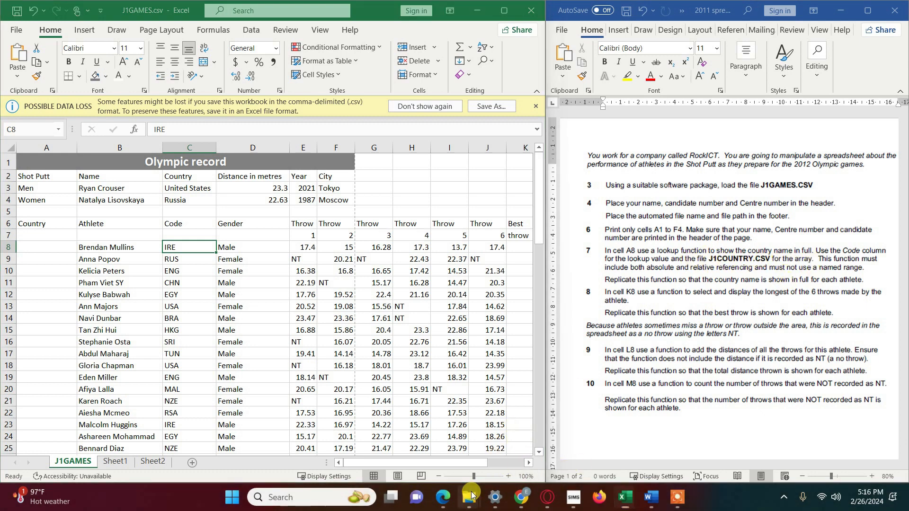
{"action": "mouse_move", "coordinate": [469, 497]}
{"action": "left_click", "coordinate": [510, 438]}
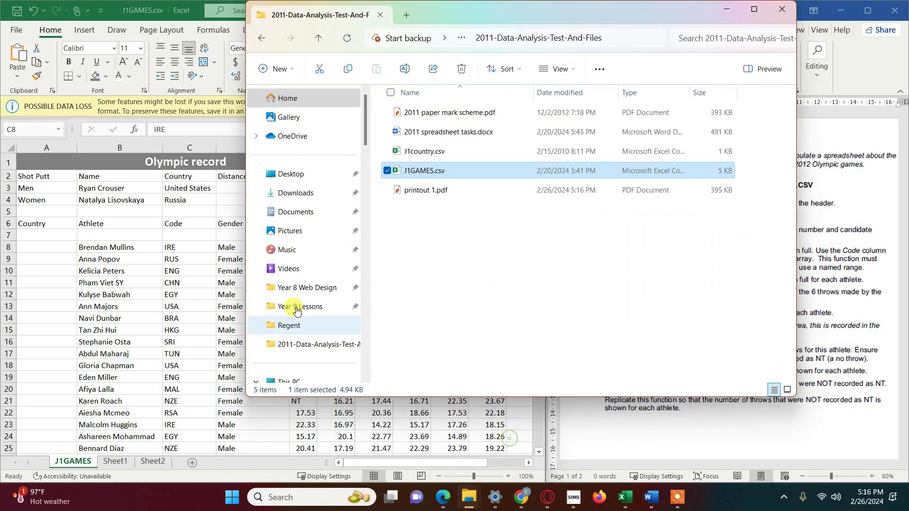
{"action": "double_click", "coordinate": [420, 151]}
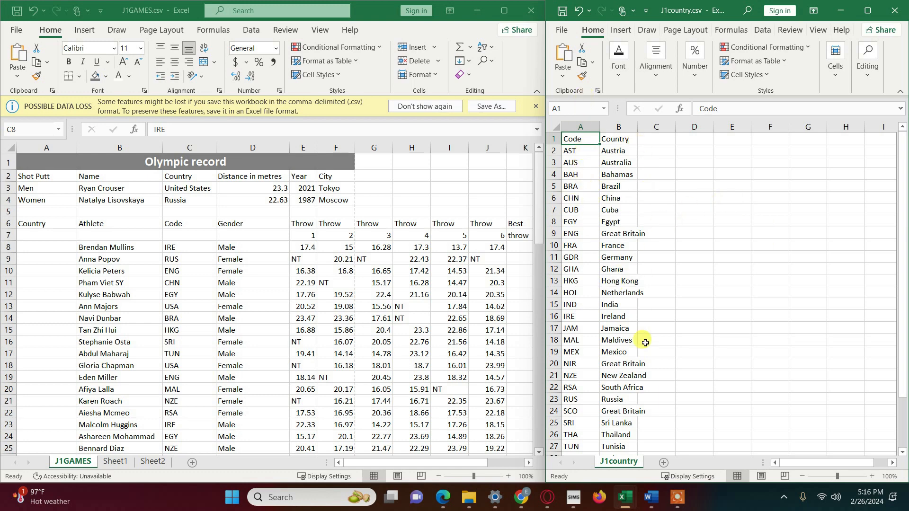
Bring the Word task document back into view and compare lookup task 7 with the first athlete's code in C8.
{"action": "mouse_move", "coordinate": [518, 505]}
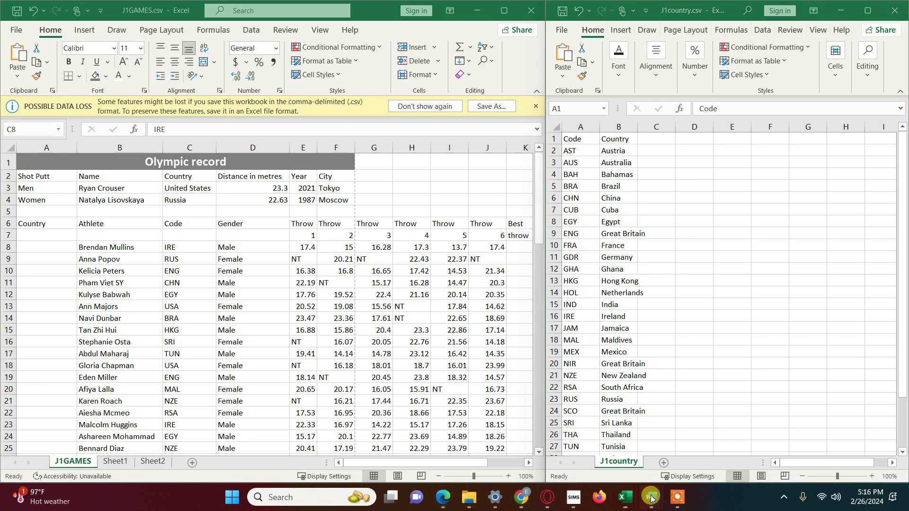
{"action": "mouse_move", "coordinate": [651, 497]}
{"action": "left_click", "coordinate": [719, 447]}
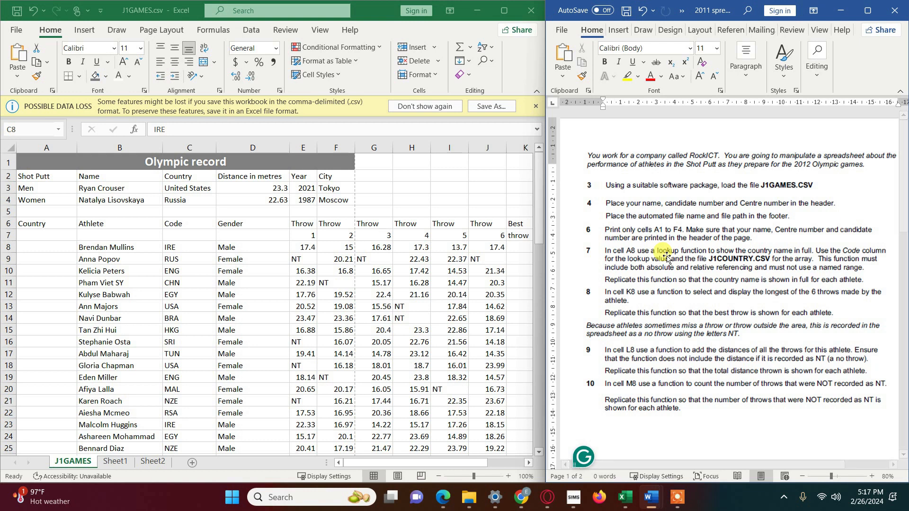
{"action": "left_click", "coordinate": [177, 249]}
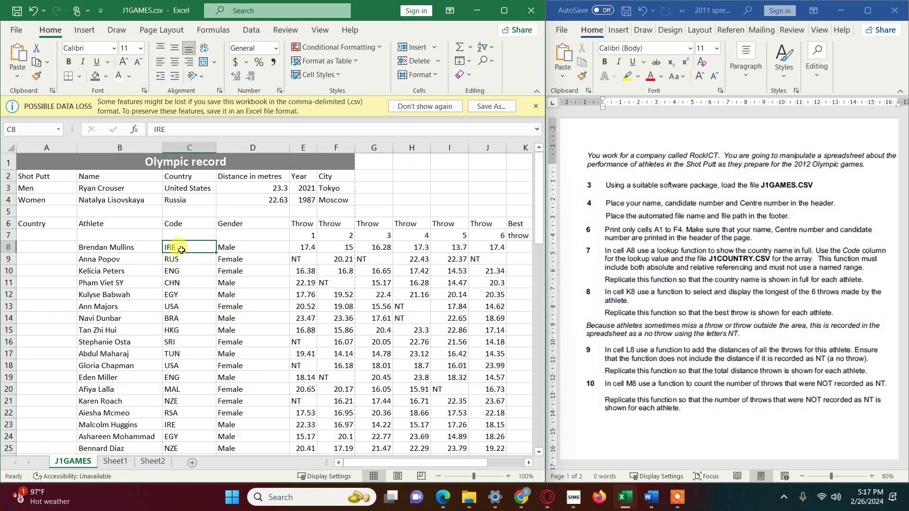
{"action": "mouse_move", "coordinate": [630, 501]}
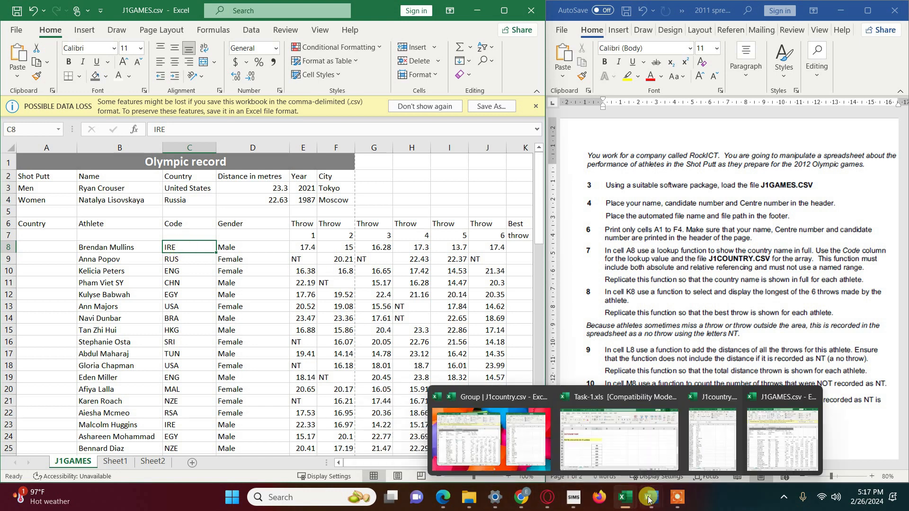
Show J1country.csv beside J1GAMES and start a VLOOKUP in cell A8 with C8 as the lookup value.
{"action": "left_click", "coordinate": [714, 442]}
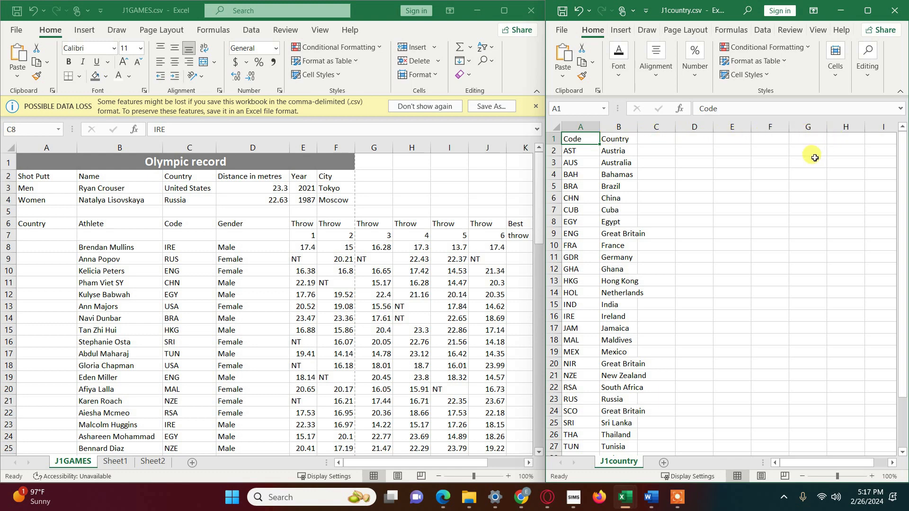
{"action": "left_click", "coordinate": [52, 246]}
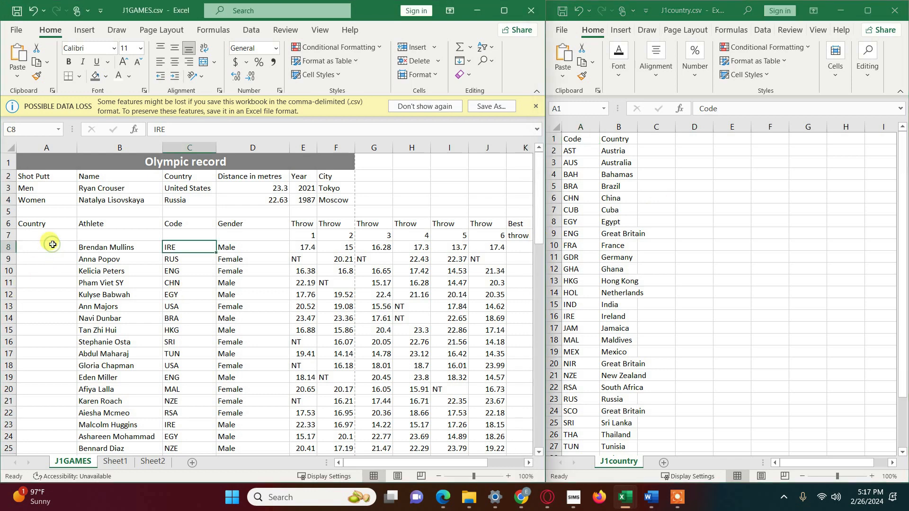
{"action": "left_click", "coordinate": [51, 244]}
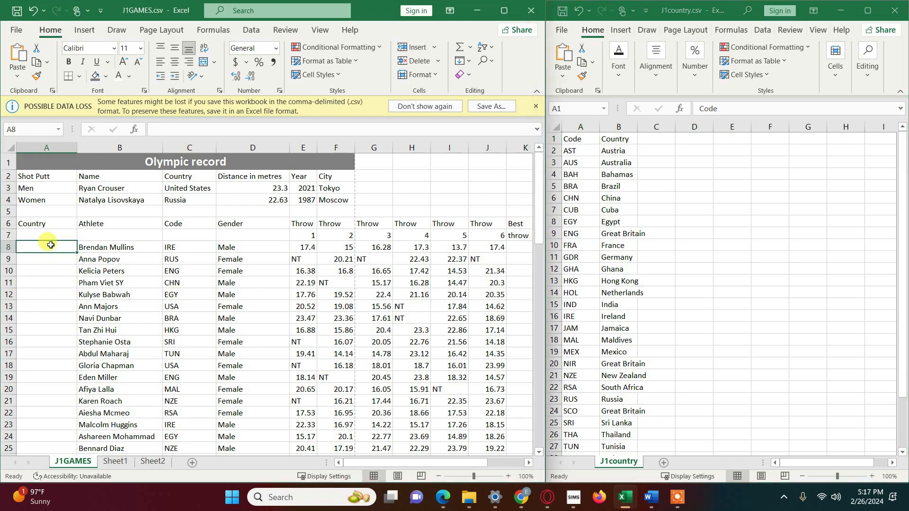
{"action": "type", "text": "=vloo"}
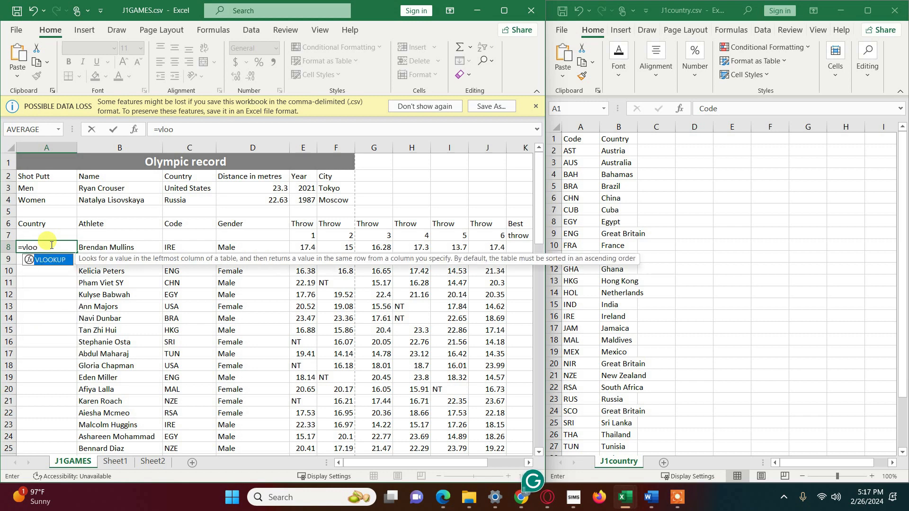
{"action": "double_click", "coordinate": [48, 263]}
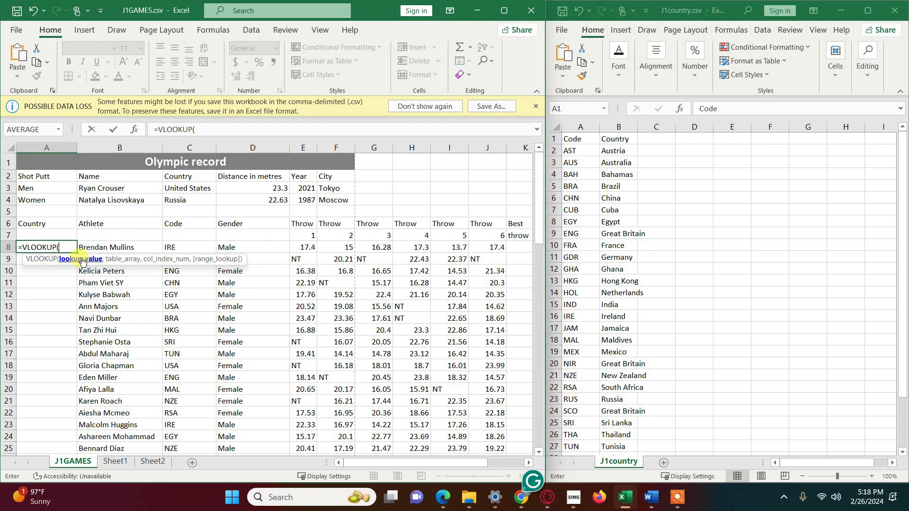
{"action": "left_click", "coordinate": [191, 247]}
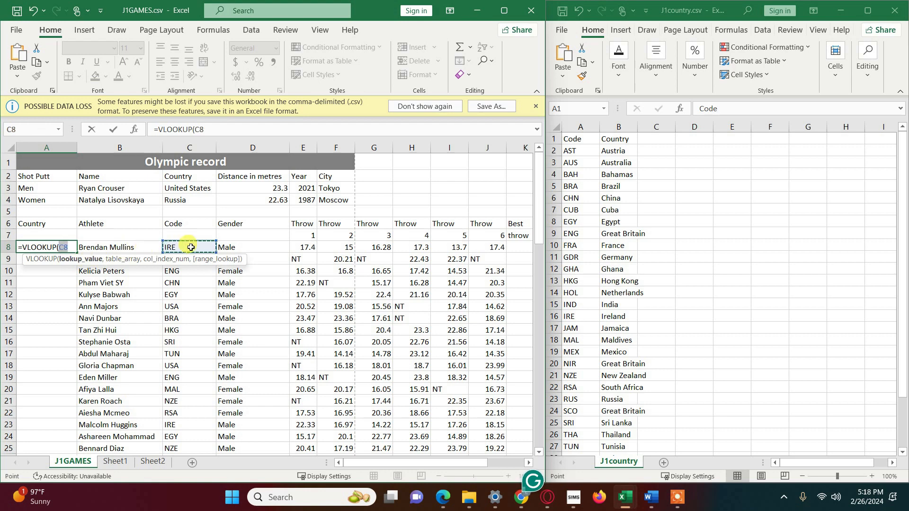
{"action": "type", "text": ","}
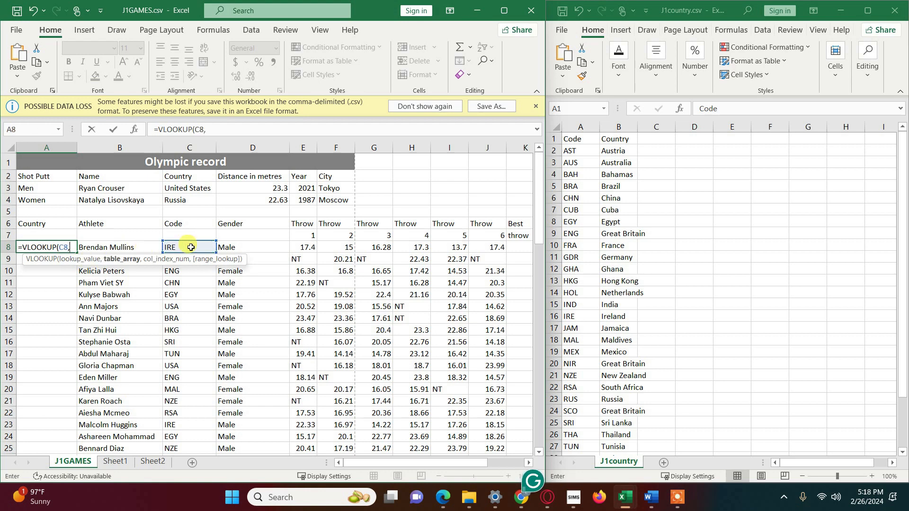
Complete the A8 VLOOKUP with J1country.csv range $A$2:$B$32 as the table array, column index 2 and FALSE for exact match.
{"action": "left_click", "coordinate": [572, 152]}
{"action": "left_click_drag", "start_coordinate": [606, 153], "coordinate": [618, 388]}
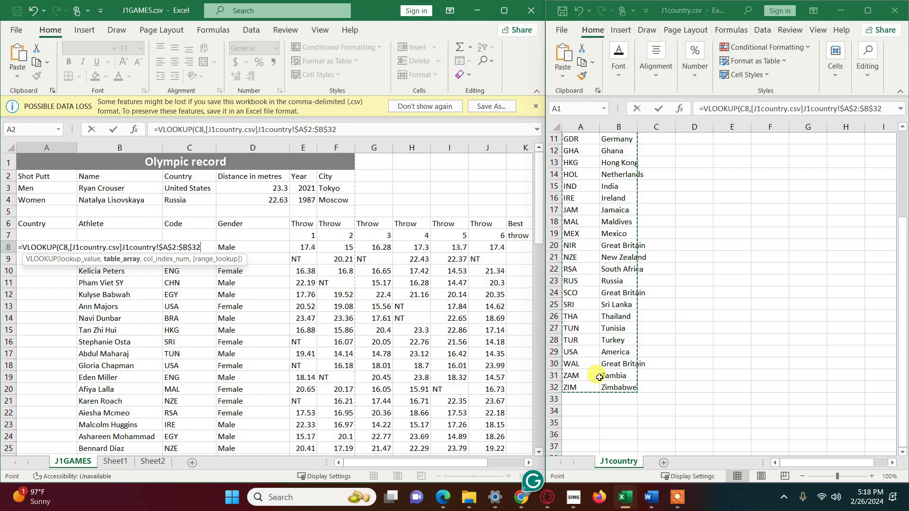
{"action": "type", "text": ","}
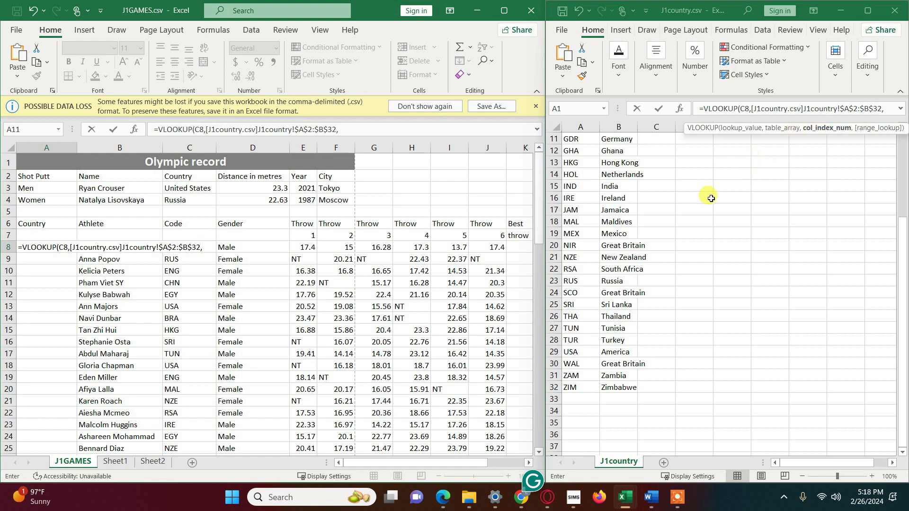
{"action": "scroll", "coordinate": [587, 290], "scroll_direction": "up", "scroll_amount": 4}
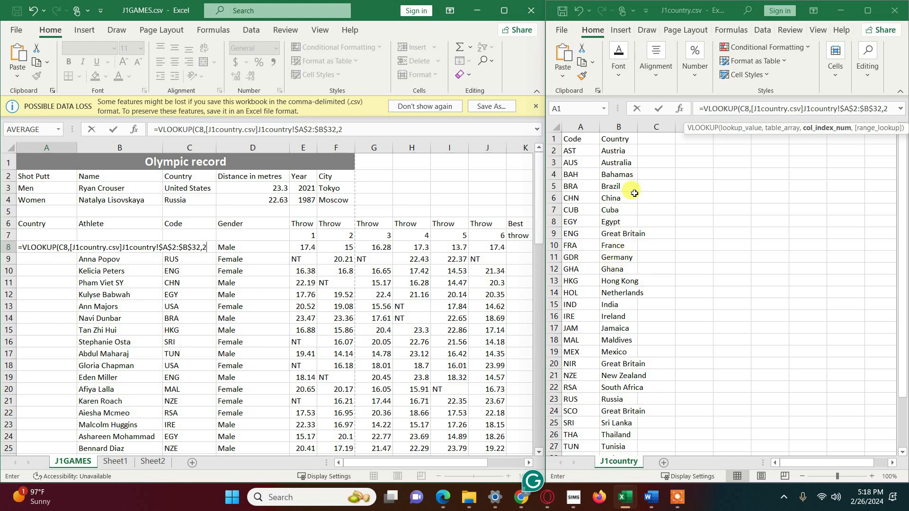
{"action": "type", "text": ","}
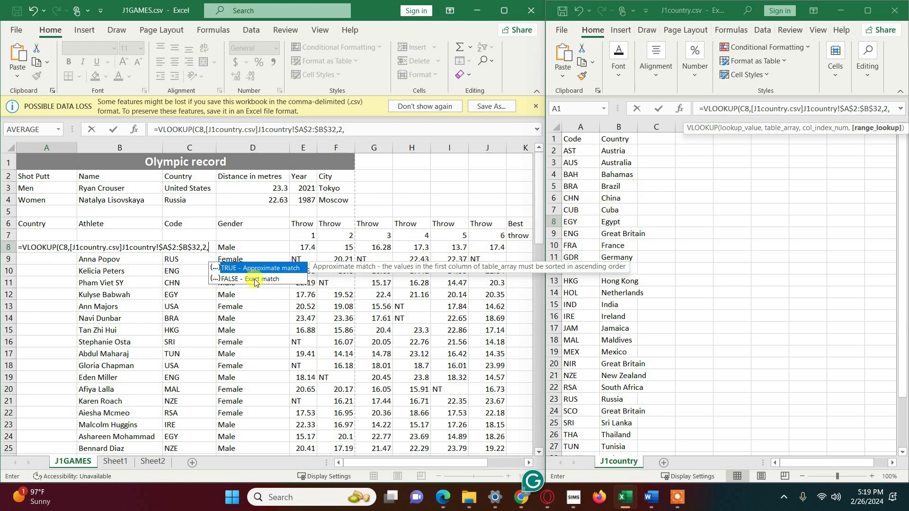
{"action": "left_click", "coordinate": [231, 283]}
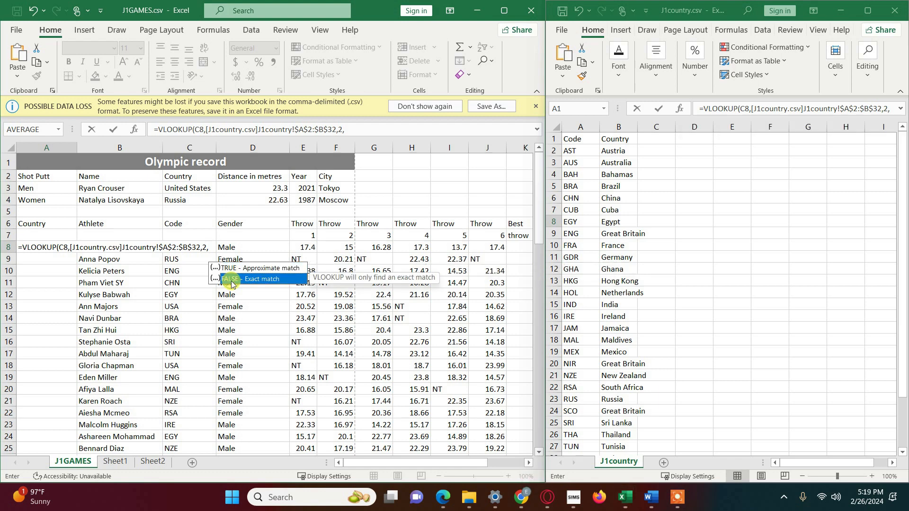
{"action": "double_click", "coordinate": [232, 283]}
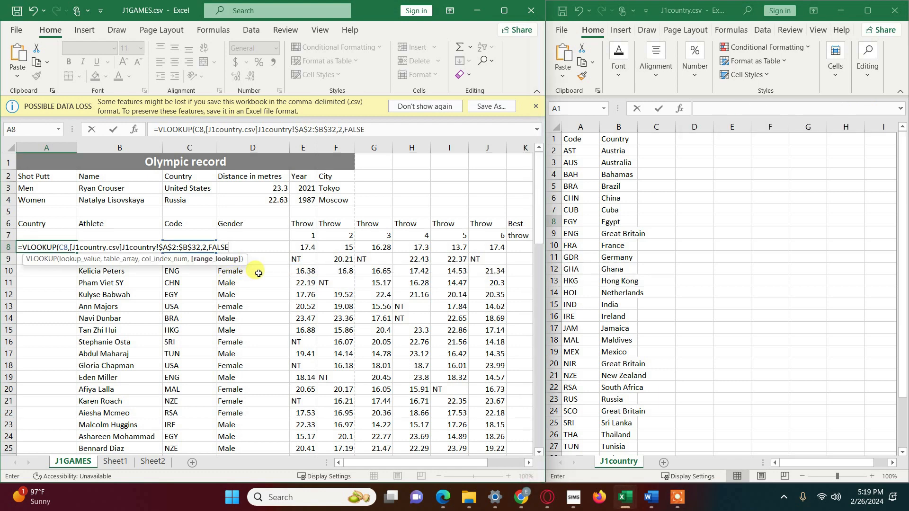
{"action": "type", "text": ")"}
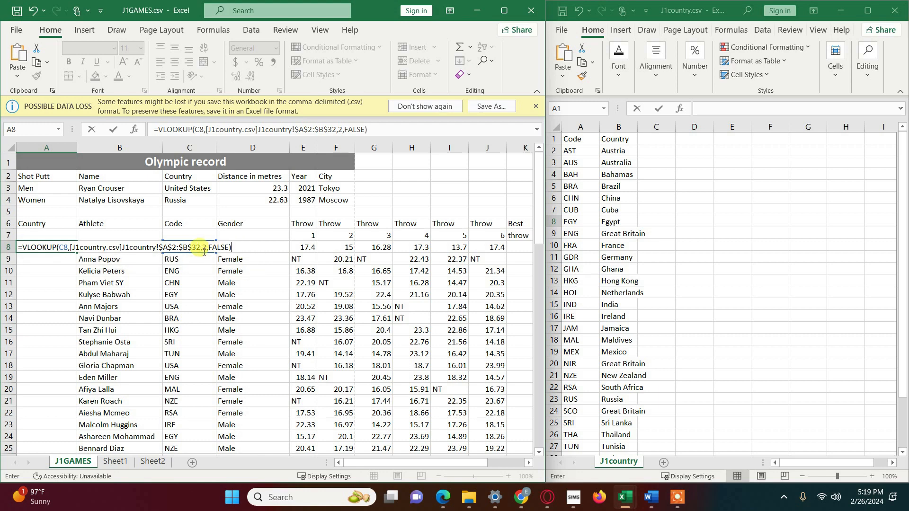
{"action": "key", "text": "Return"}
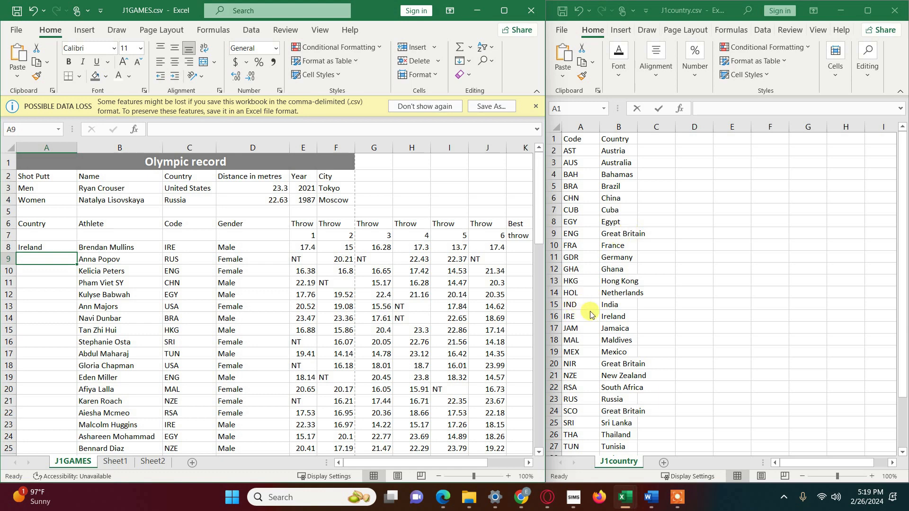
Check the IRE code against its country name in row 16 of J1country.csv.
{"action": "left_click", "coordinate": [563, 315]}
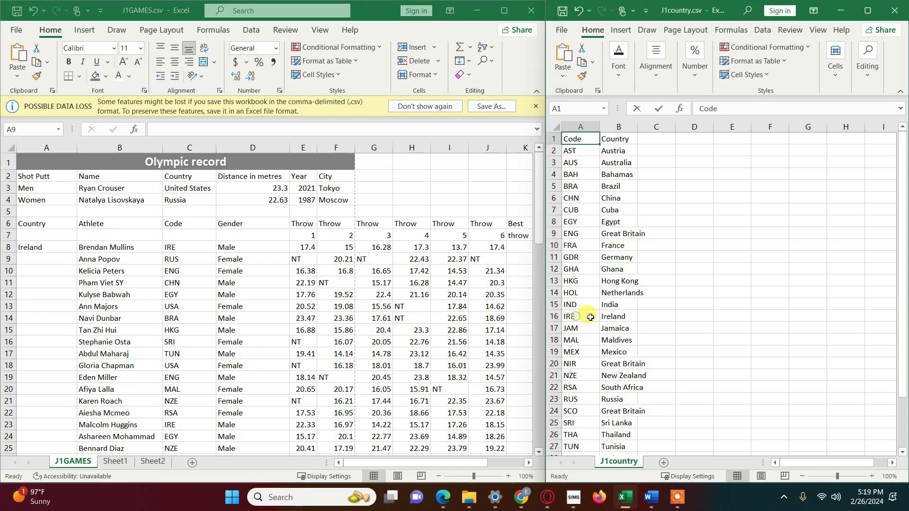
{"action": "left_click", "coordinate": [581, 316]}
{"action": "left_click", "coordinate": [616, 316]}
{"action": "left_click", "coordinate": [585, 320]}
{"action": "left_click", "coordinate": [614, 317]}
{"action": "left_click", "coordinate": [584, 324]}
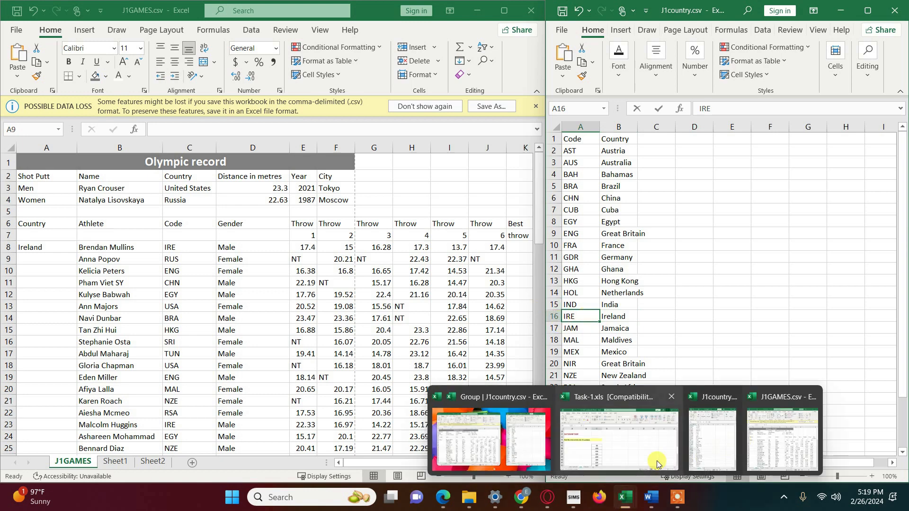
Bring the Word task document back into view and replicate the A8 lookup down the Country column to A80.
{"action": "left_click", "coordinate": [651, 497]}
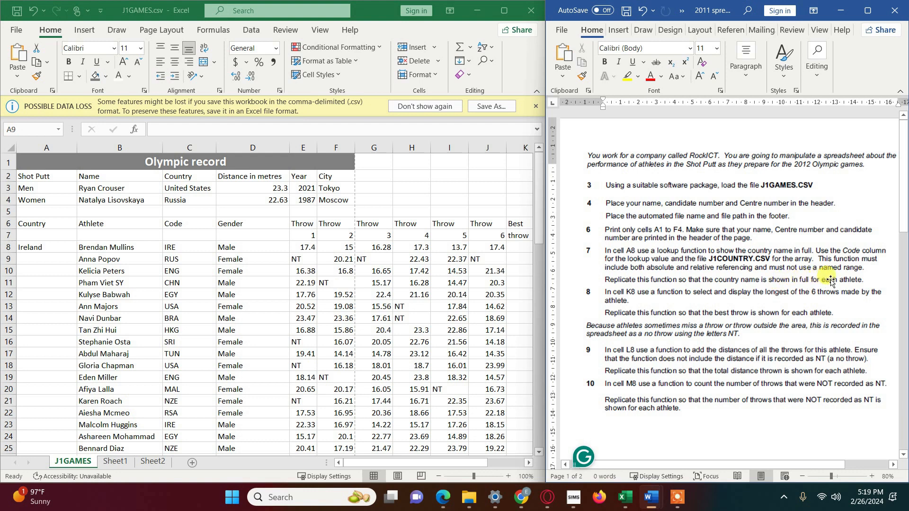
{"action": "left_click", "coordinate": [57, 248]}
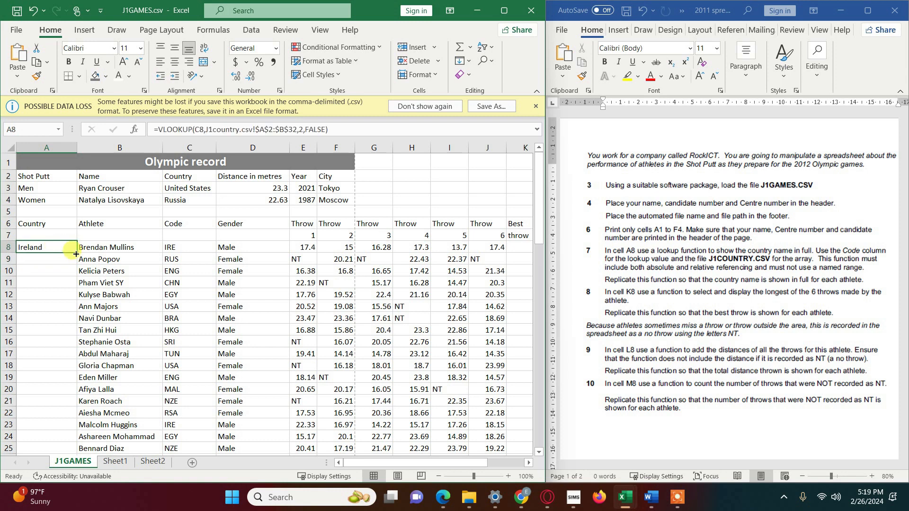
{"action": "left_click_drag", "start_coordinate": [76, 253], "coordinate": [61, 432]}
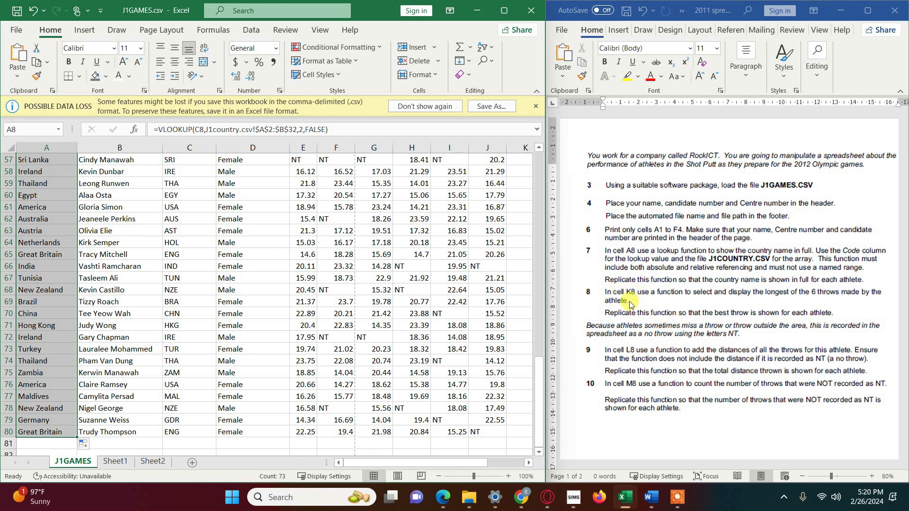
Enter =MAX(E8:J8) in cell K8 to find the first athlete's best throw.
{"action": "scroll", "coordinate": [412, 340], "scroll_direction": "up", "scroll_amount": 19}
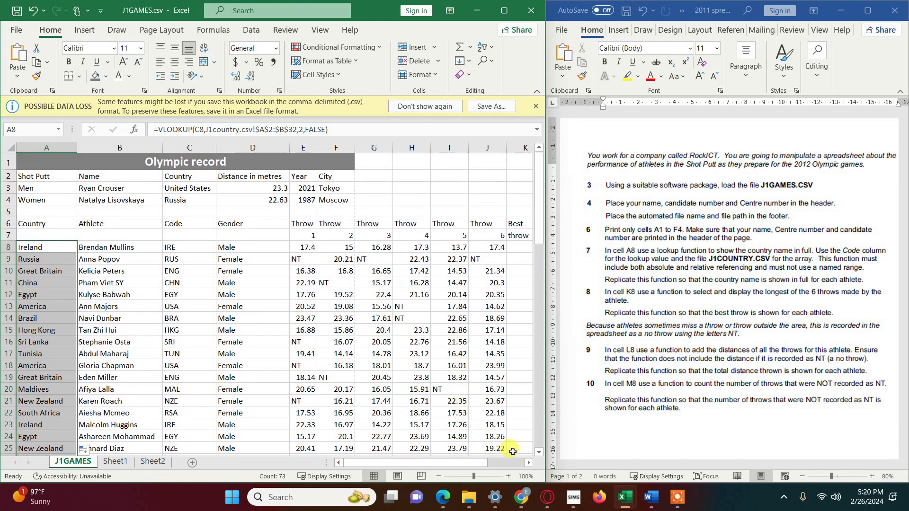
{"action": "scroll", "coordinate": [523, 459], "scroll_direction": "right", "scroll_amount": 2}
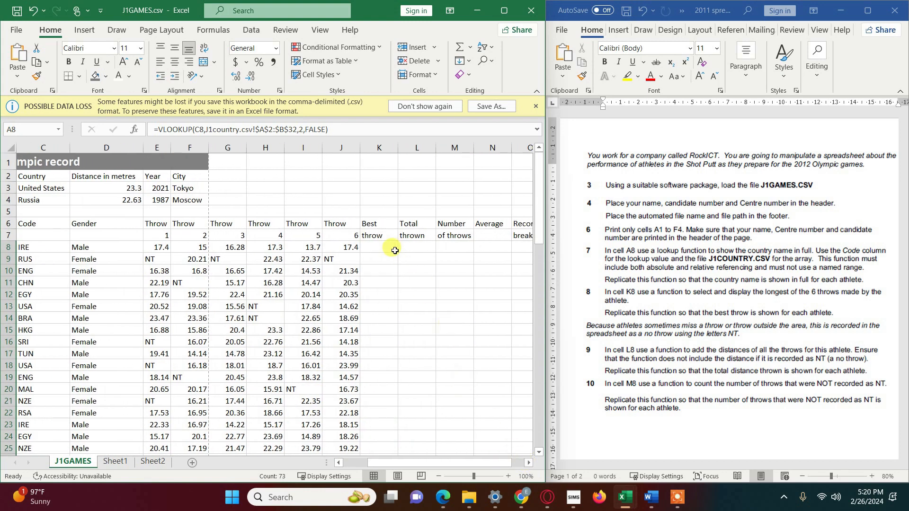
{"action": "left_click", "coordinate": [378, 247]}
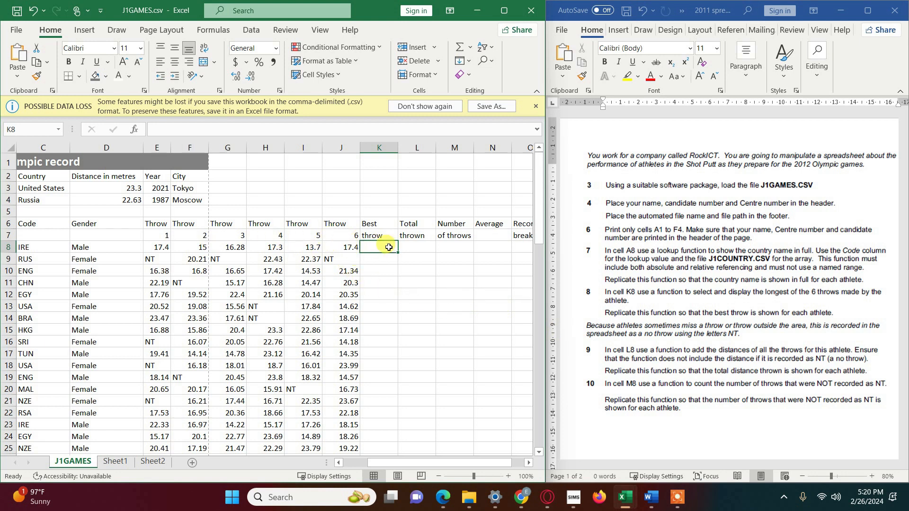
{"action": "type", "text": "=max"}
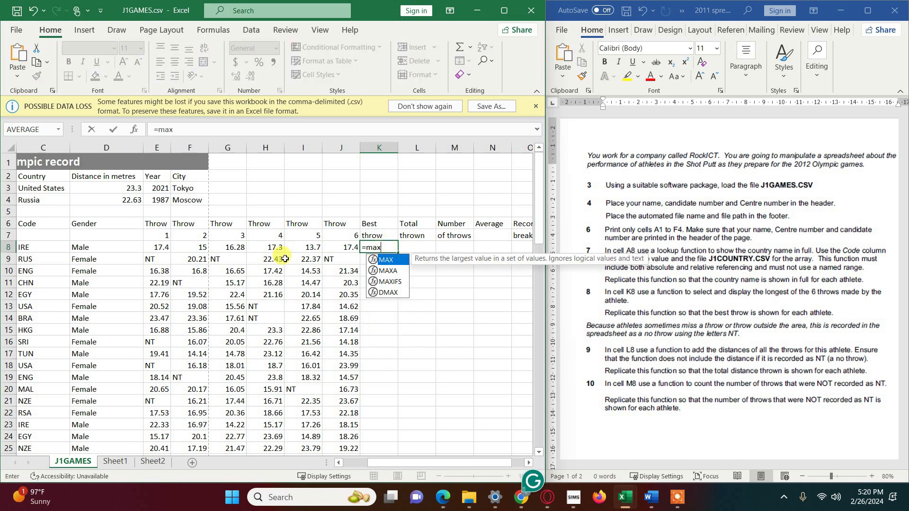
{"action": "double_click", "coordinate": [381, 263]}
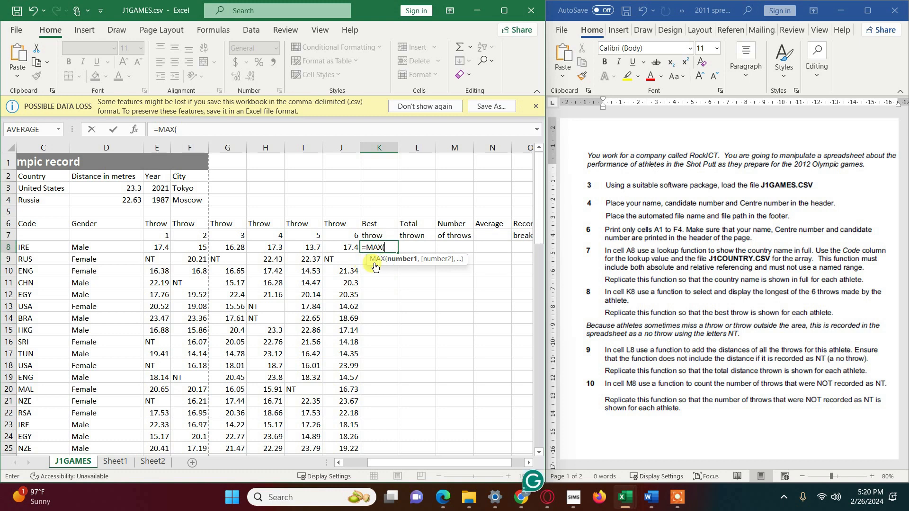
{"action": "left_click_drag", "start_coordinate": [159, 247], "coordinate": [334, 249]}
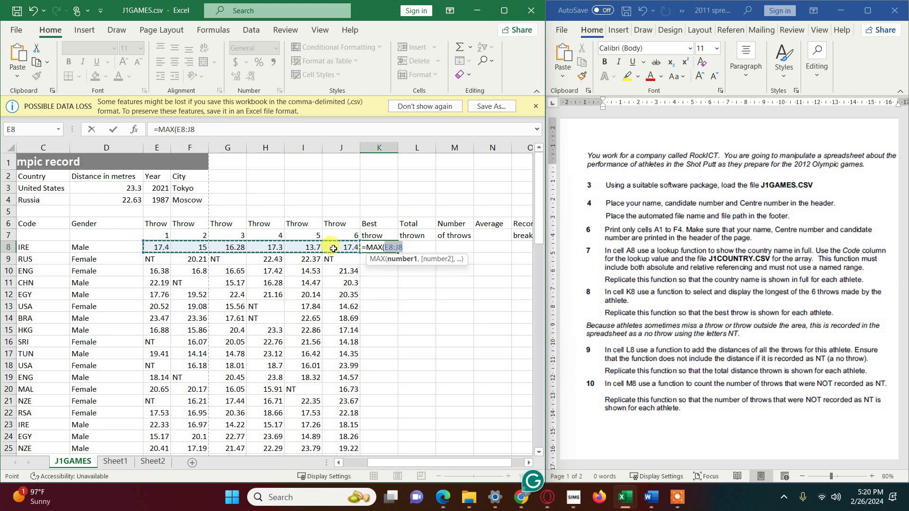
{"action": "type", "text": ")"}
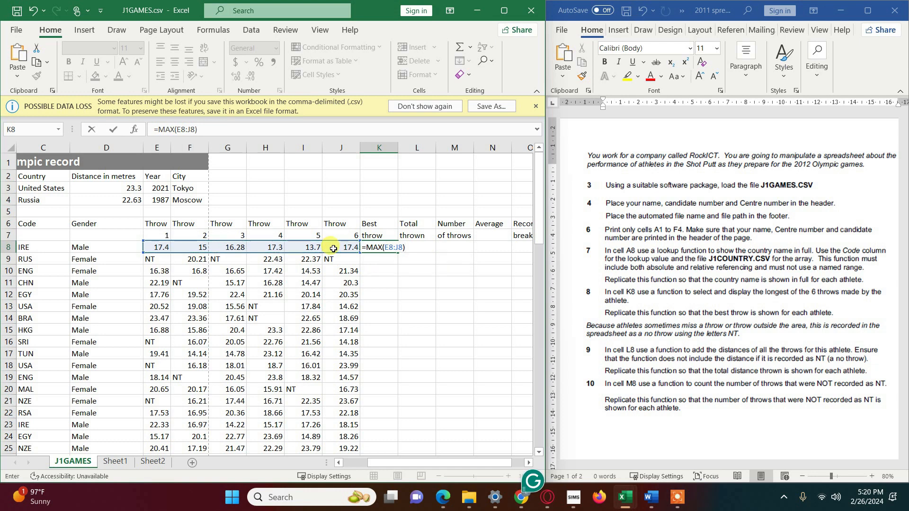
{"action": "key", "text": "Return"}
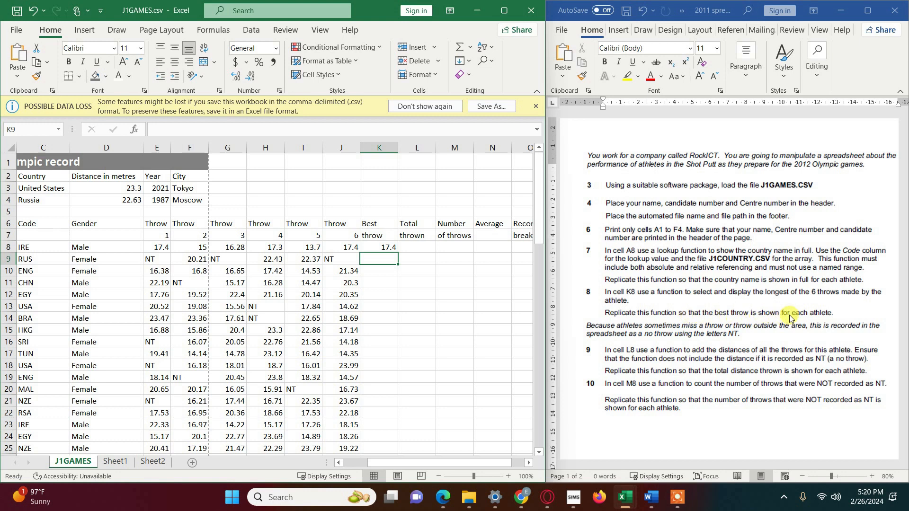
Replicate the K8 MAX function down the Best throw column to K80.
{"action": "left_click", "coordinate": [386, 247]}
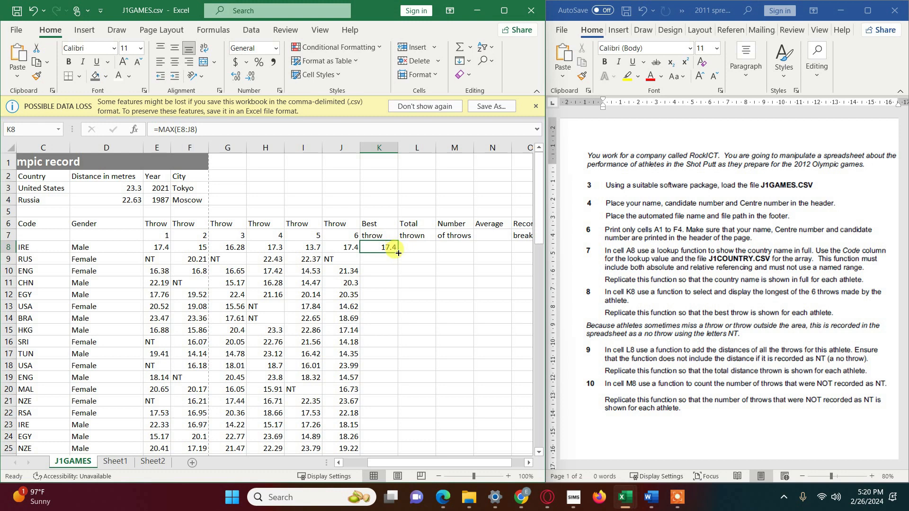
{"action": "mouse_move", "coordinate": [398, 253]}
{"action": "left_mouse_down"}
{"action": "mouse_move", "coordinate": [395, 496]}
{"action": "mouse_move", "coordinate": [394, 438]}
{"action": "left_mouse_up"}
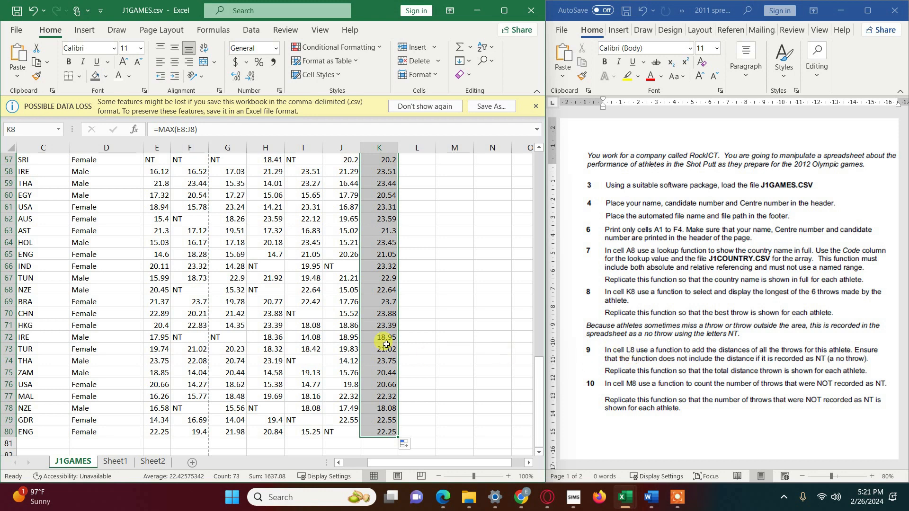
{"action": "scroll", "coordinate": [426, 283], "scroll_direction": "up", "scroll_amount": 19}
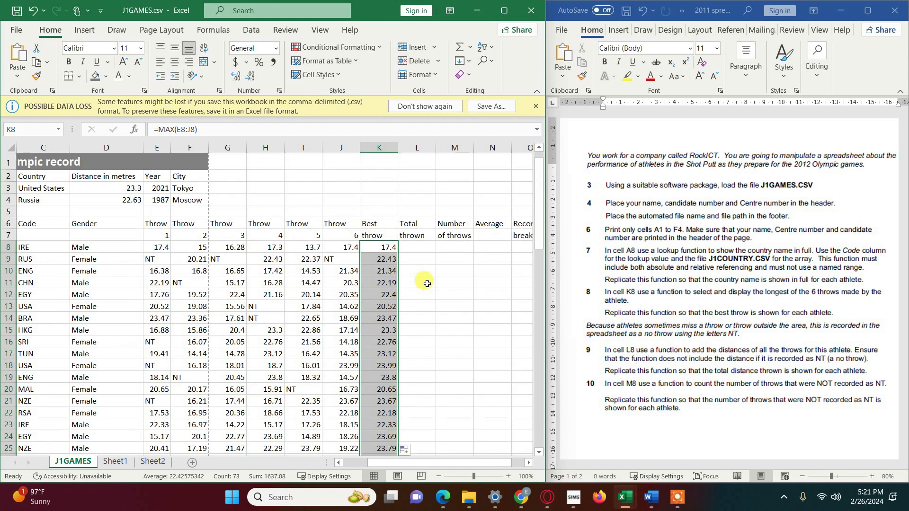
Enter =SUM(E8:K8) in cell L8 for the first athlete's total thrown.
{"action": "left_click", "coordinate": [418, 248]}
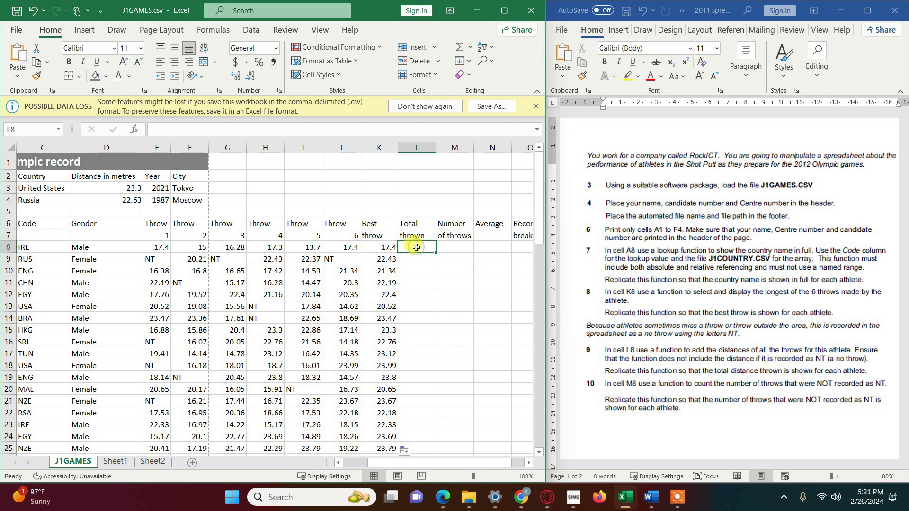
{"action": "type", "text": "="}
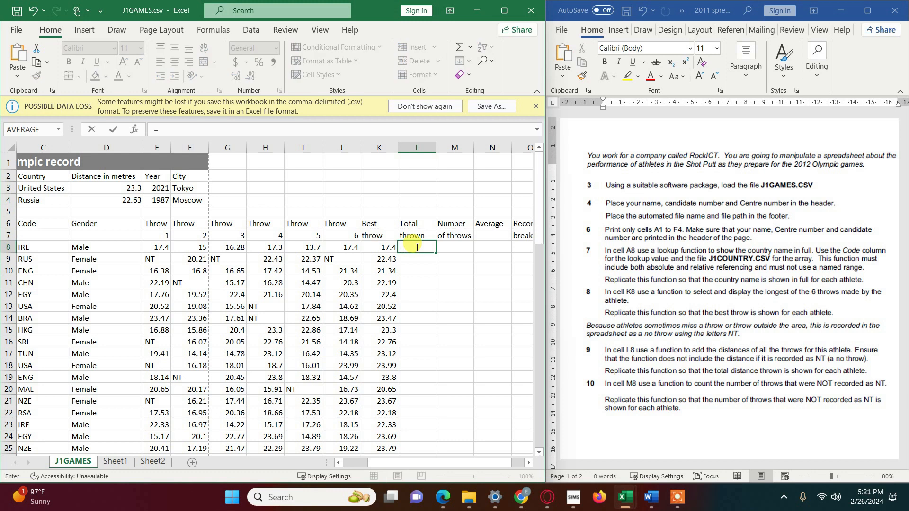
{"action": "type", "text": "sum"}
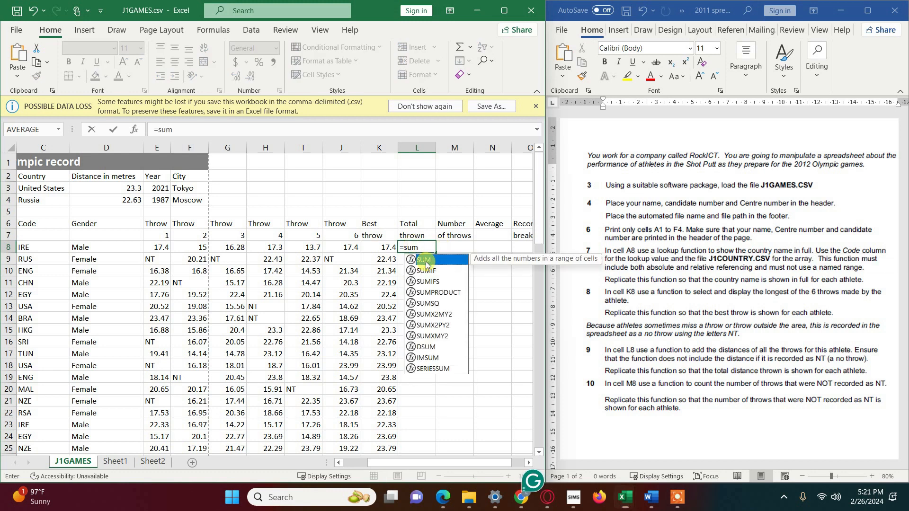
{"action": "double_click", "coordinate": [427, 260]}
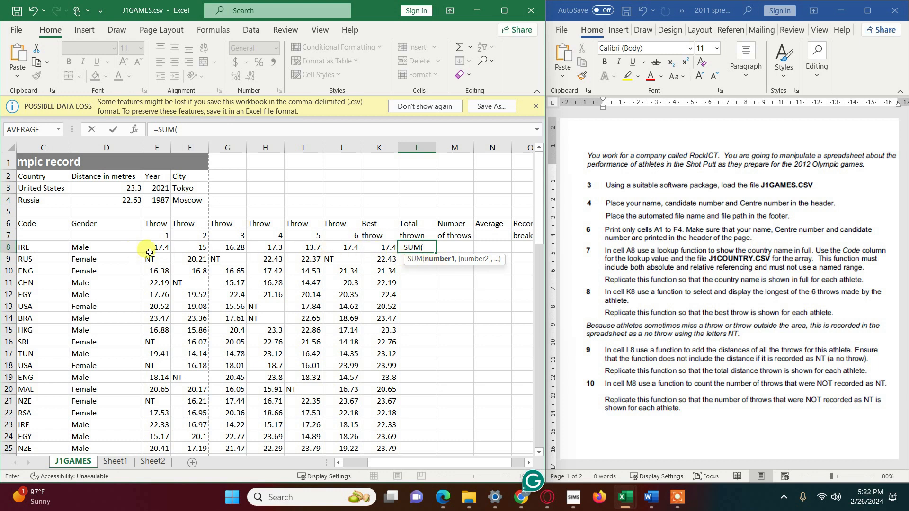
{"action": "left_click_drag", "start_coordinate": [154, 250], "coordinate": [370, 247]}
{"action": "type", "text": ")"}
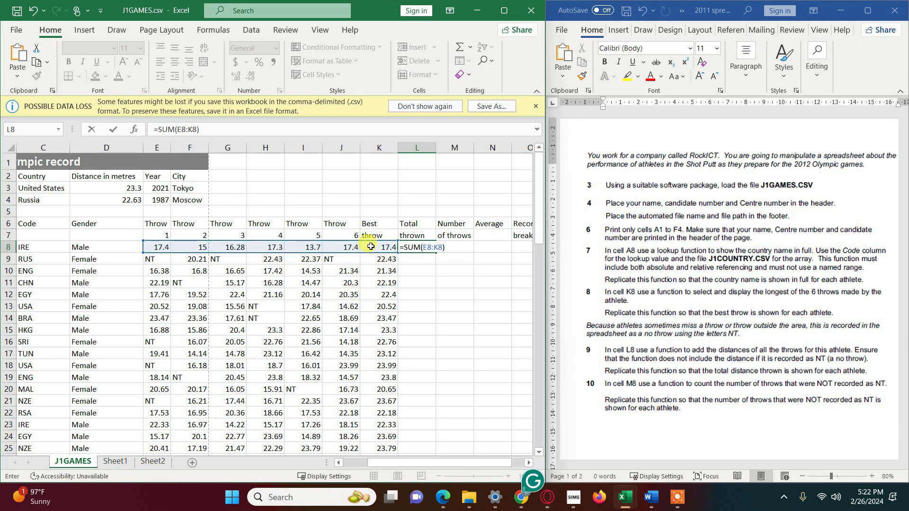
{"action": "key", "text": "Return"}
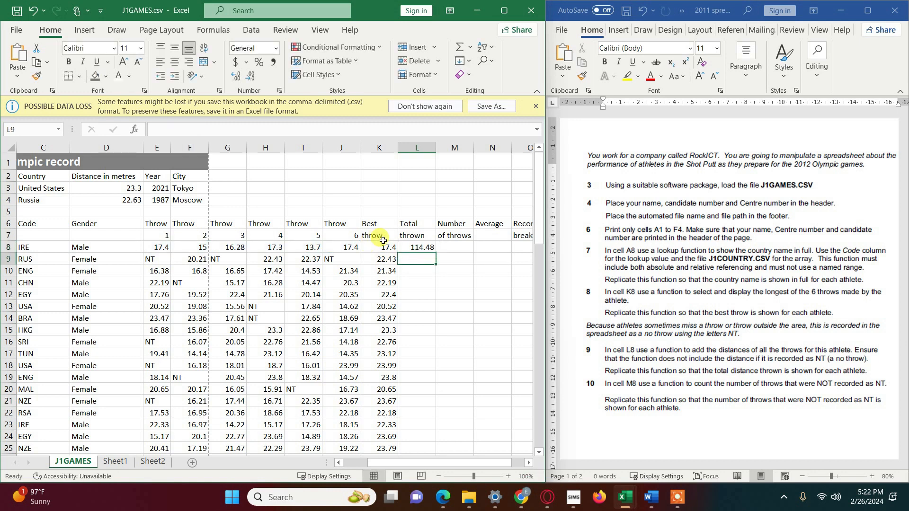
Replicate the L8 SUM function with range E8:K8 down the Total thrown column to L80.
{"action": "left_click", "coordinate": [425, 247]}
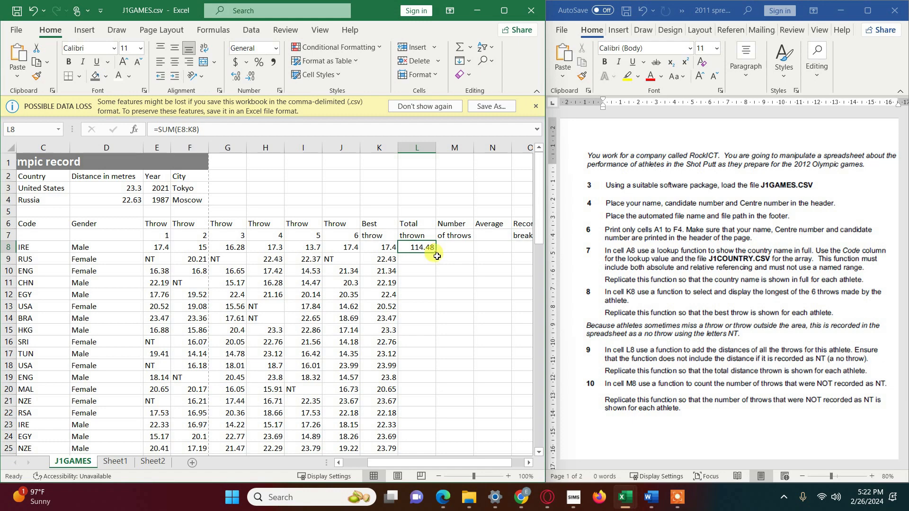
{"action": "left_click_drag", "start_coordinate": [436, 252], "coordinate": [424, 428]}
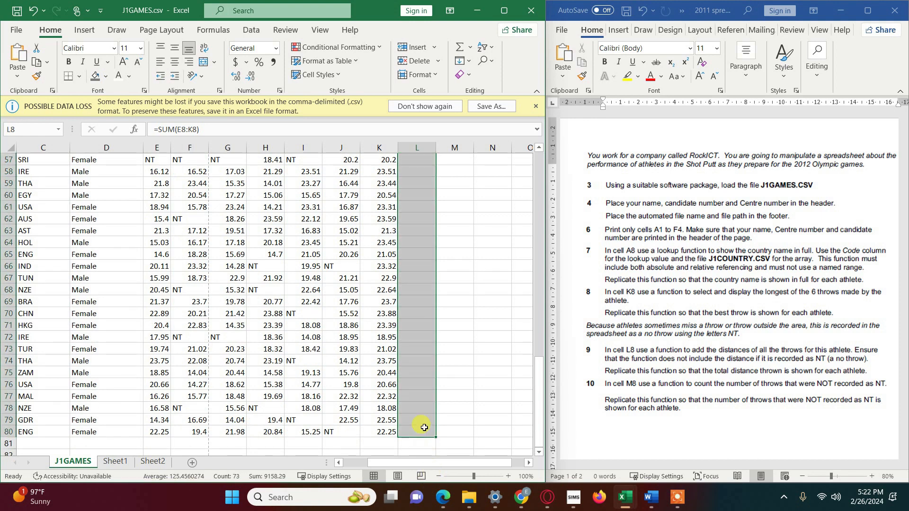
{"action": "scroll", "coordinate": [419, 374], "scroll_direction": "up", "scroll_amount": 19}
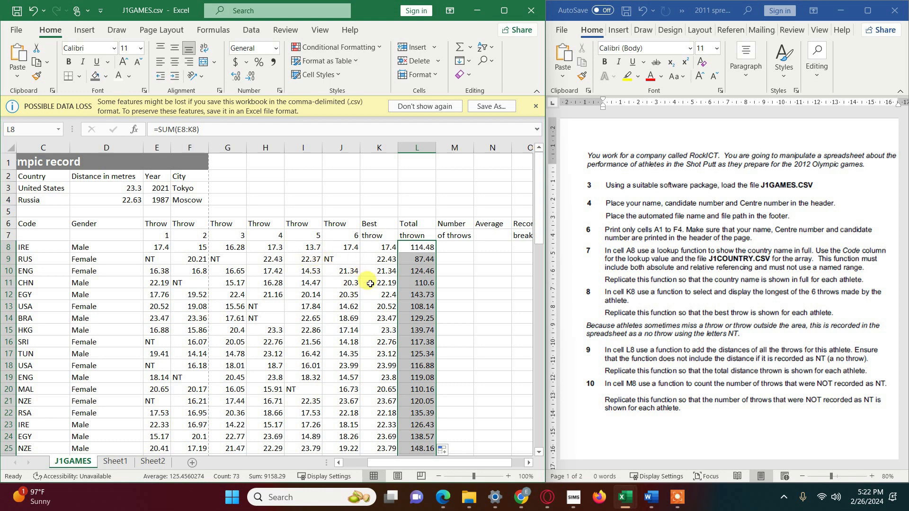
Inspect the SUM formula in cell L9 to check which throw cells its range includes.
{"action": "left_click", "coordinate": [406, 260]}
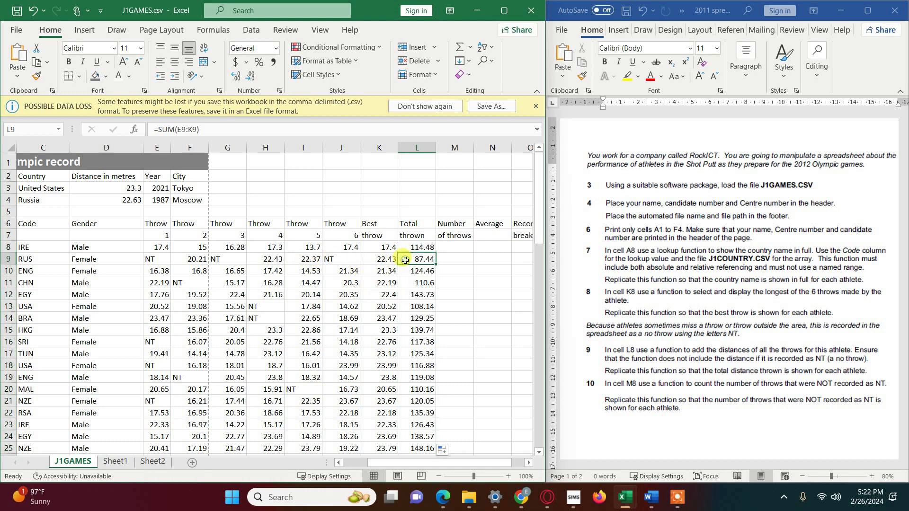
{"action": "double_click", "coordinate": [406, 261]}
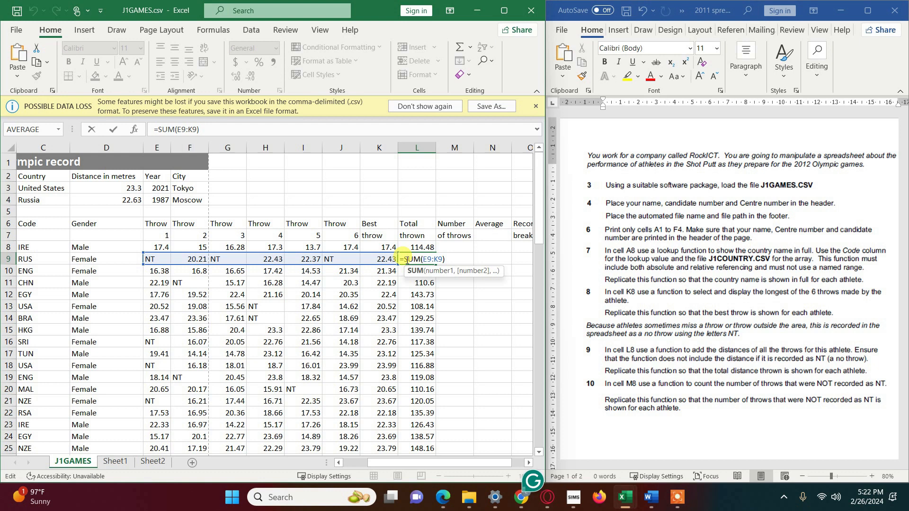
{"action": "left_click", "coordinate": [443, 259]}
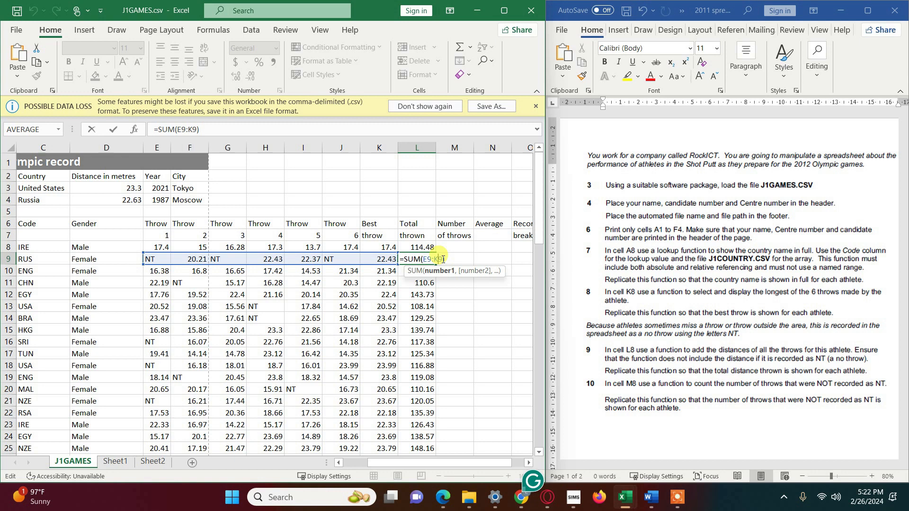
{"action": "key", "text": "Return"}
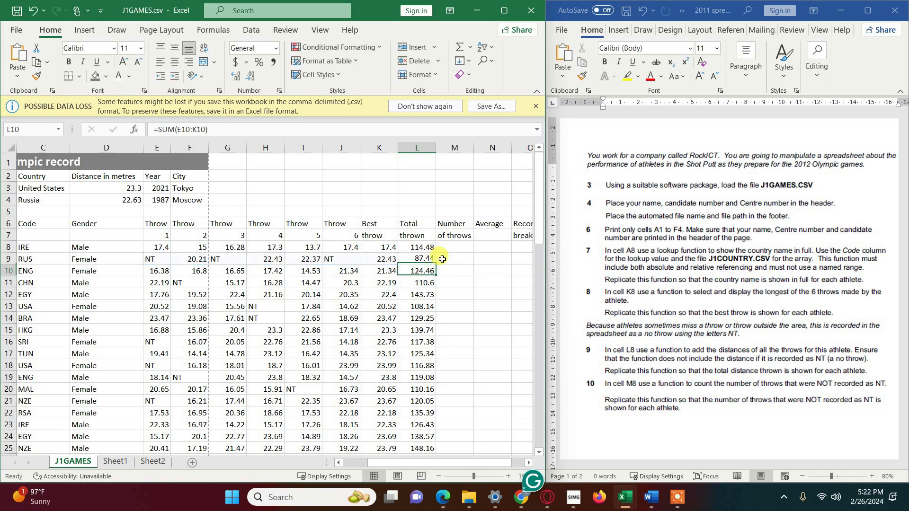
Correct the formula in L8 to =SUM(E8:J8) so that the Best throw column is excluded from the total.
{"action": "left_click", "coordinate": [425, 249]}
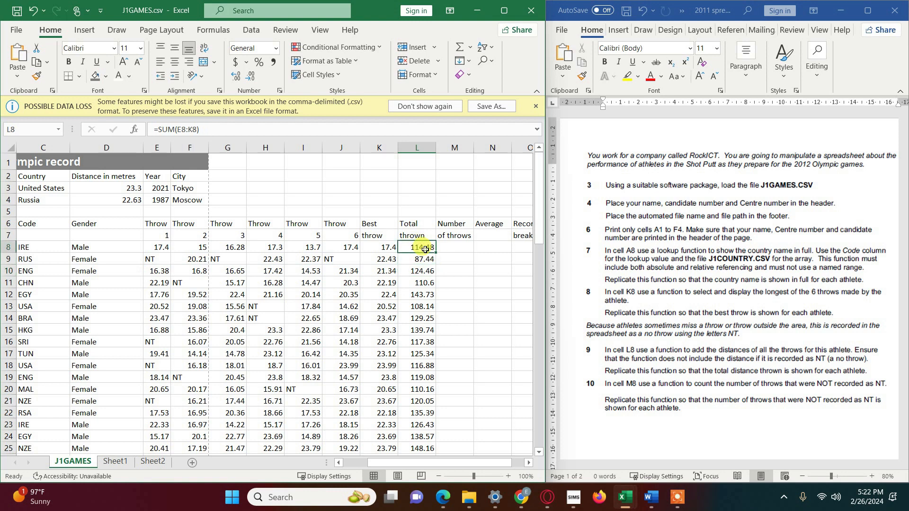
{"action": "double_click", "coordinate": [425, 248]}
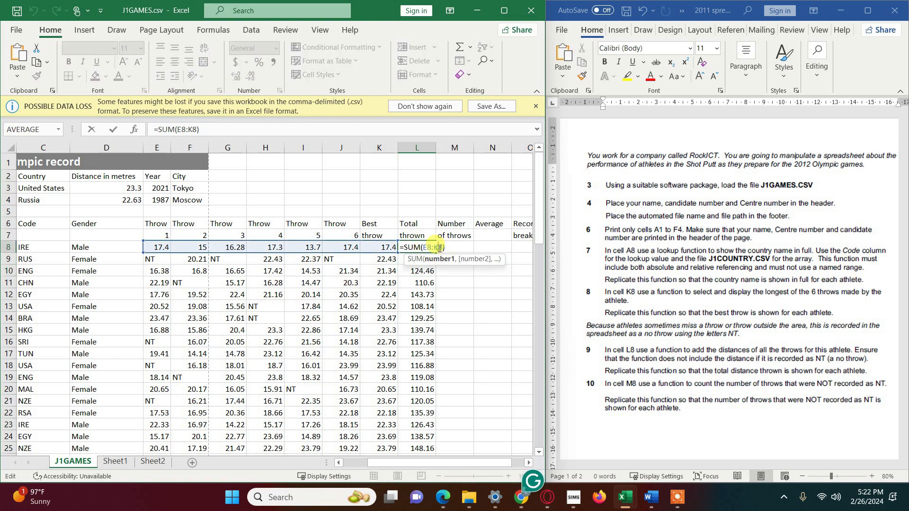
{"action": "left_click", "coordinate": [440, 248]}
{"action": "key", "text": "BackSpace"}
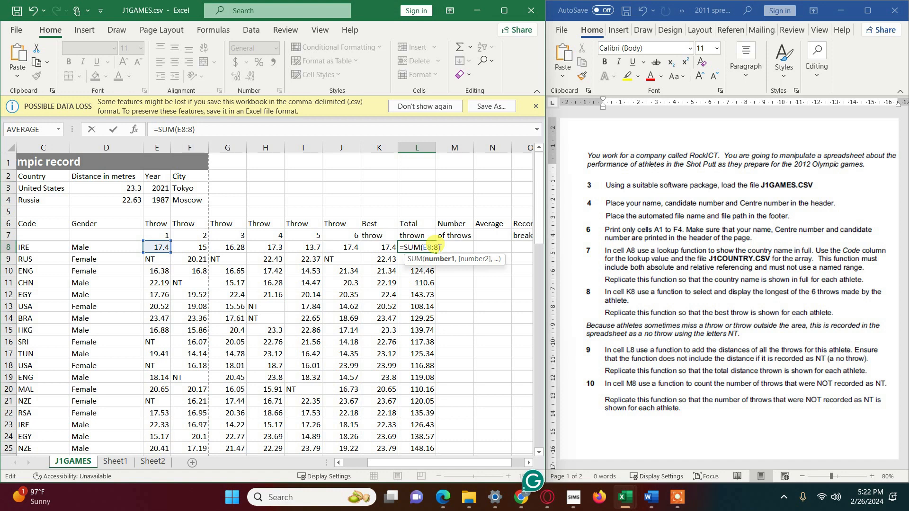
{"action": "type", "text": "J"}
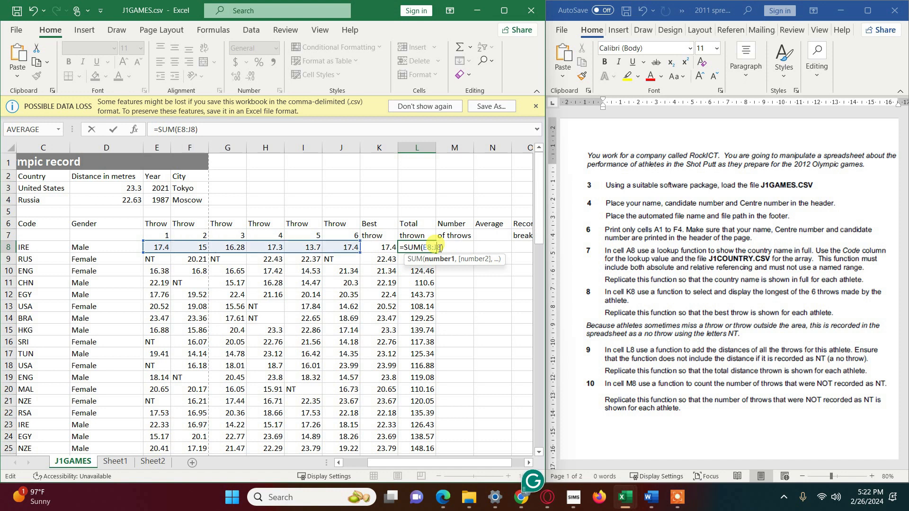
{"action": "key", "text": "Return"}
Replicate the corrected L8 SUM function down the Total thrown column to L80.
{"action": "left_click", "coordinate": [431, 247]}
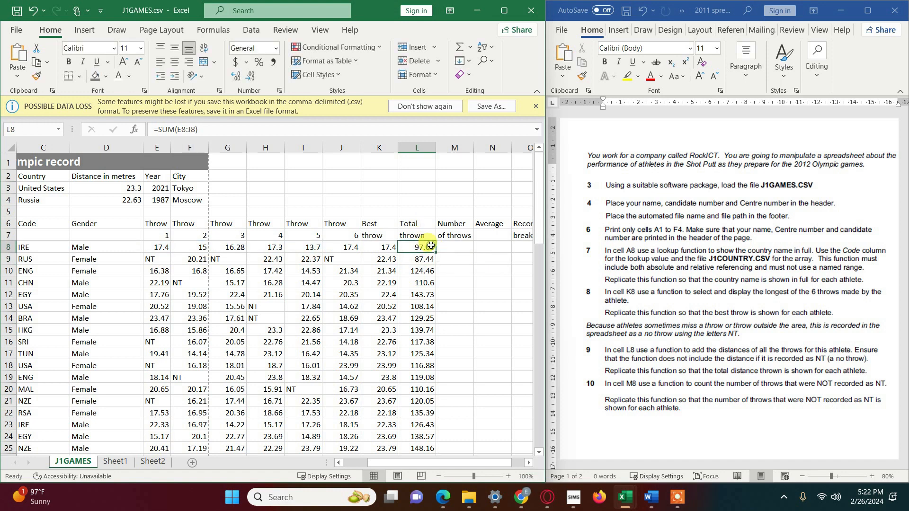
{"action": "left_click_drag", "start_coordinate": [437, 252], "coordinate": [431, 421]}
{"action": "scroll", "coordinate": [426, 360], "scroll_direction": "up", "scroll_amount": 19}
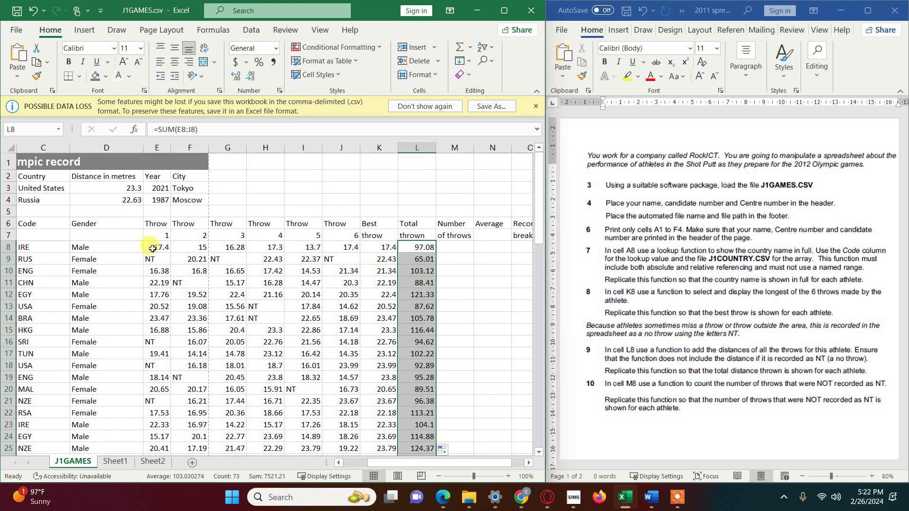
Enter =COUNT(E8:J8) in cell M8 to count the first athlete's throws not recorded as NT.
{"action": "left_click", "coordinate": [453, 245]}
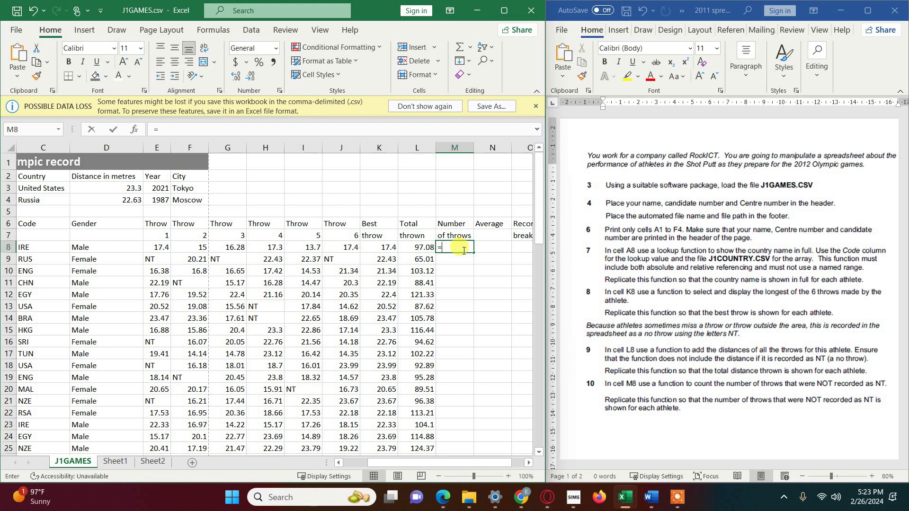
{"action": "type", "text": "=count"}
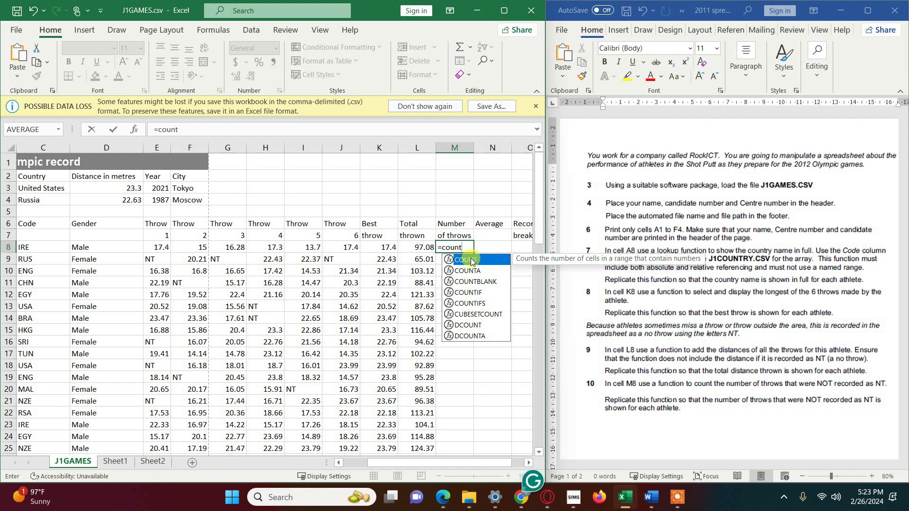
{"action": "double_click", "coordinate": [467, 260]}
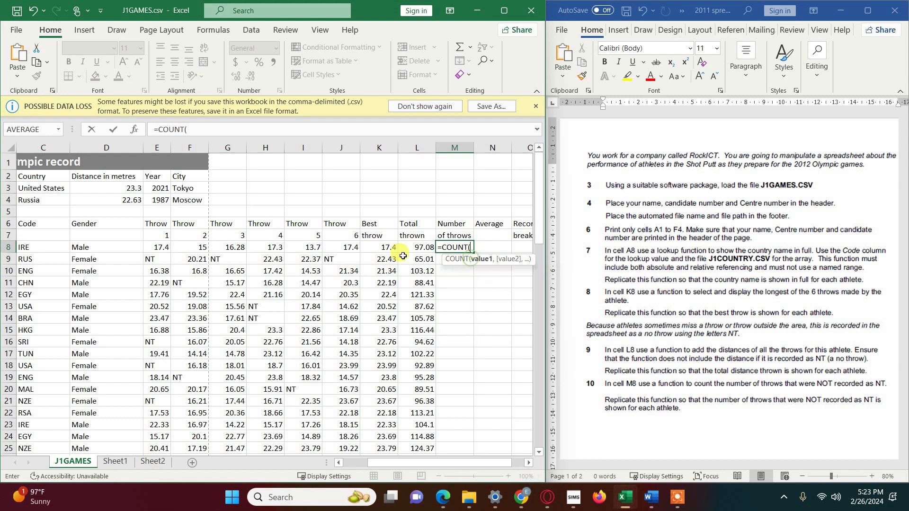
{"action": "left_click_drag", "start_coordinate": [153, 248], "coordinate": [354, 249]}
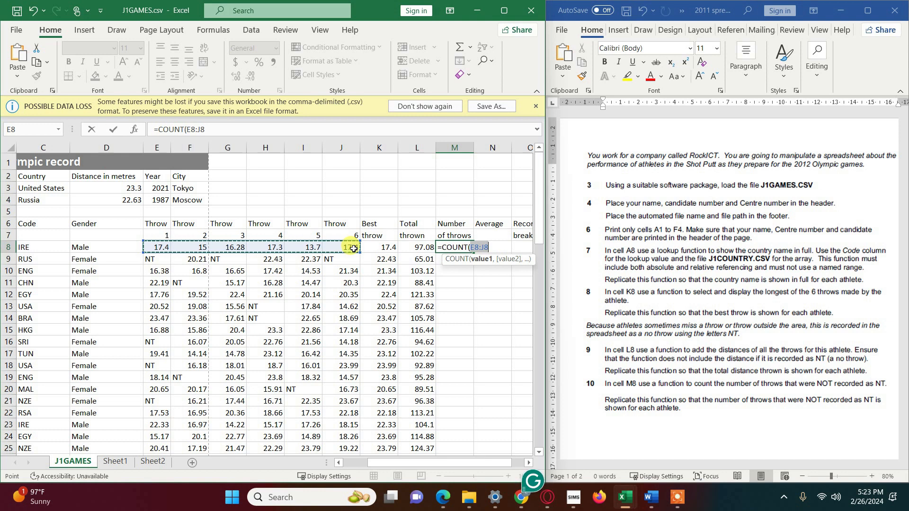
{"action": "type", "text": ")"}
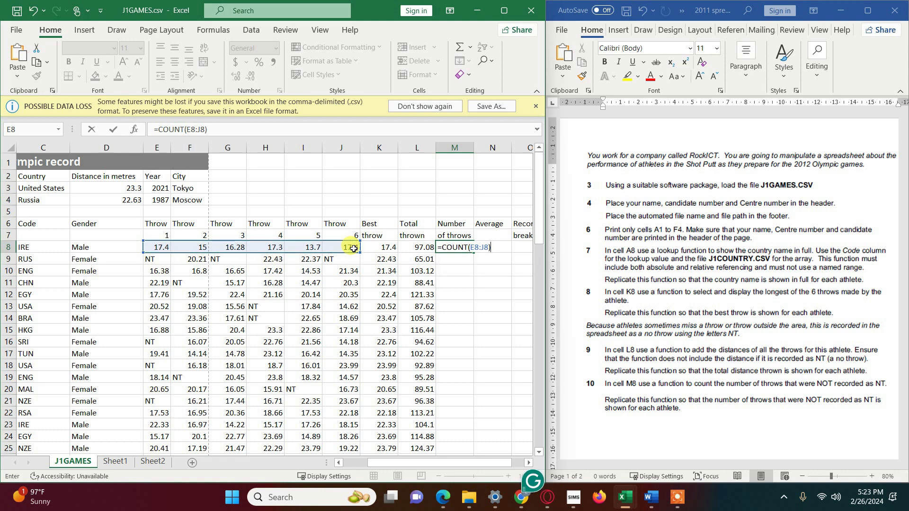
{"action": "key", "text": "Return"}
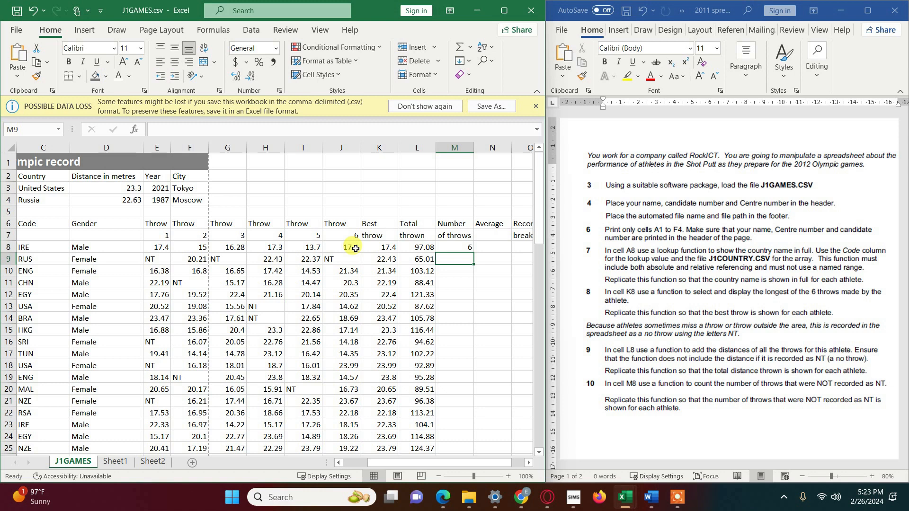
Replicate the M8 COUNT function down the Number of throws column to M80.
{"action": "left_click", "coordinate": [458, 247]}
{"action": "left_click_drag", "start_coordinate": [475, 253], "coordinate": [462, 436]}
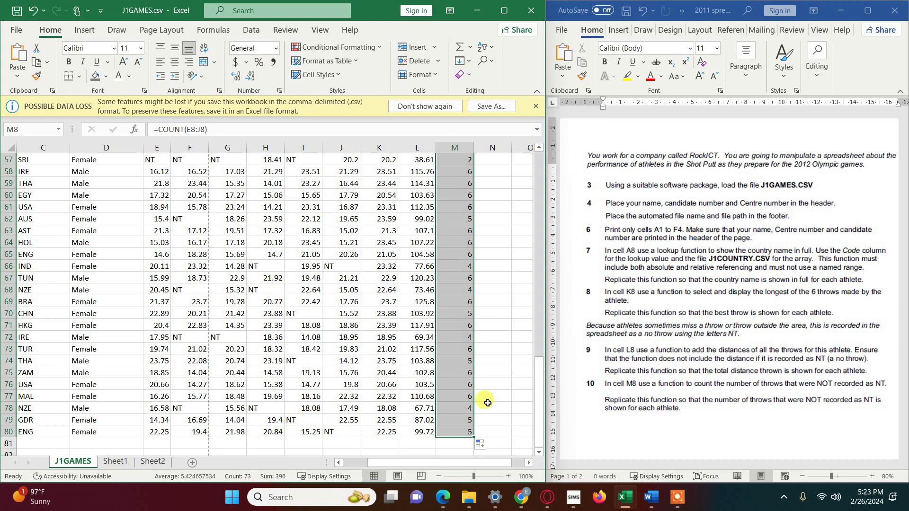
{"action": "scroll", "coordinate": [459, 350], "scroll_direction": "up", "scroll_amount": 19}
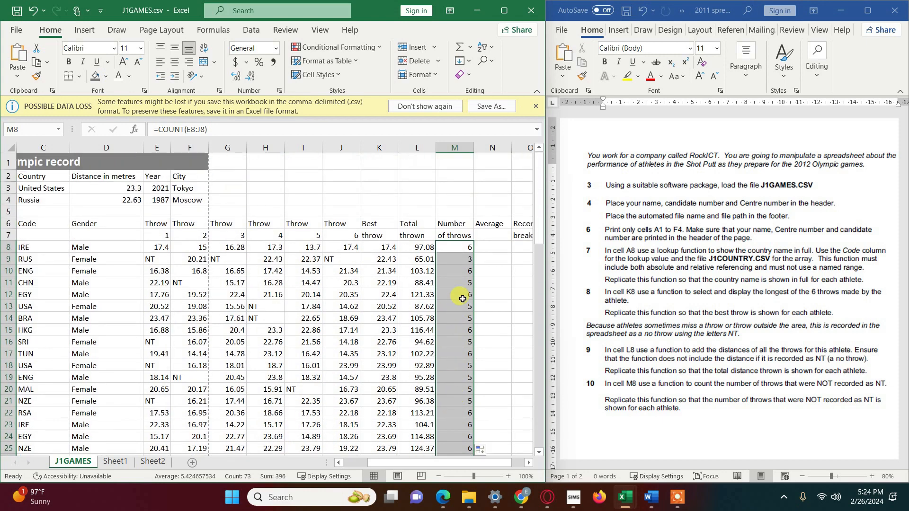
Enter =L8/M8 in cell N8 to calculate the first athlete's average throw from the total thrown and number of throws.
{"action": "left_click", "coordinate": [488, 247]}
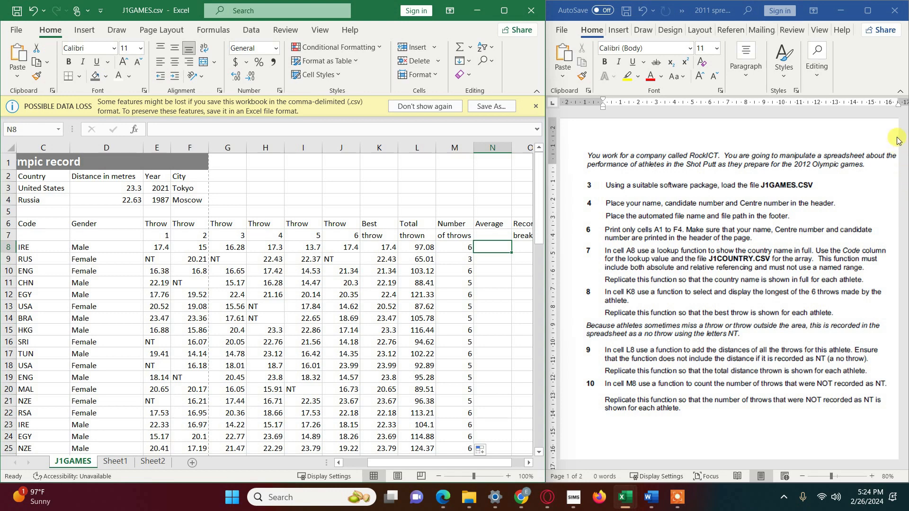
{"action": "scroll", "coordinate": [757, 407], "scroll_direction": "down", "scroll_amount": 12}
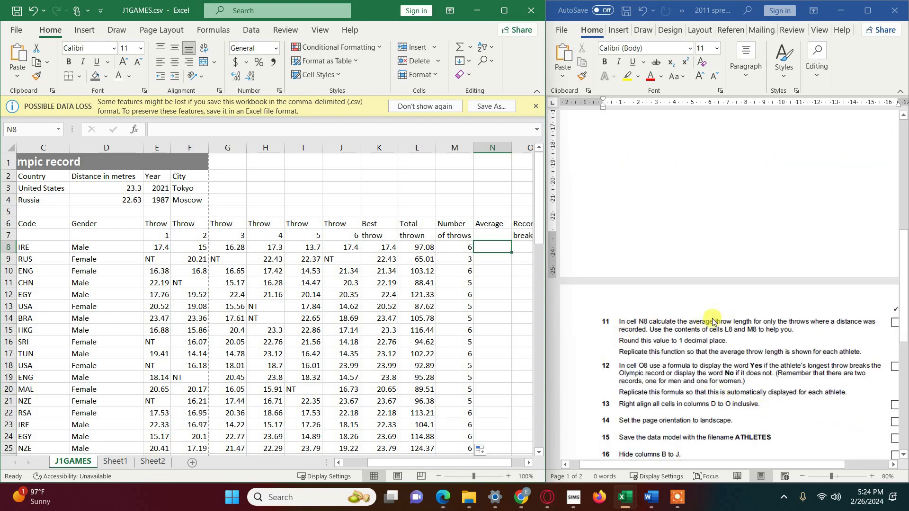
{"action": "left_click_drag", "start_coordinate": [901, 289], "coordinate": [901, 349]}
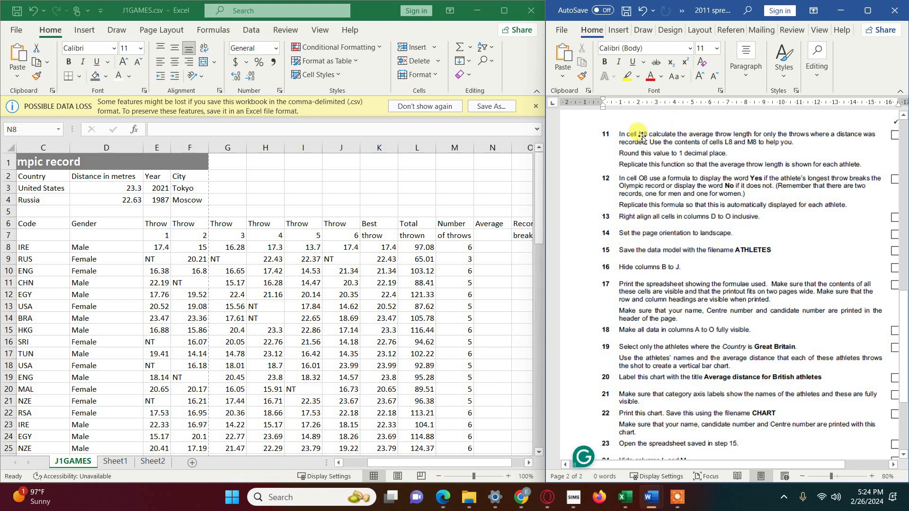
{"action": "left_click", "coordinate": [488, 245]}
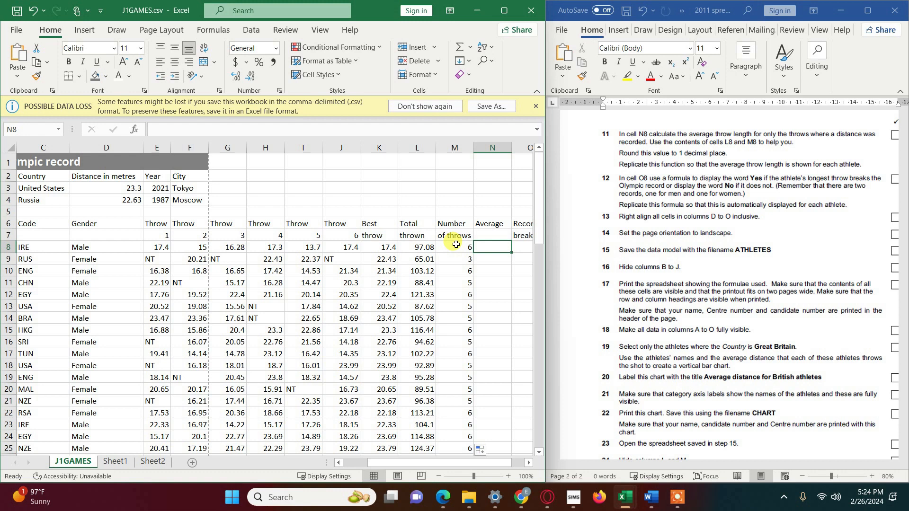
{"action": "left_click", "coordinate": [487, 249]}
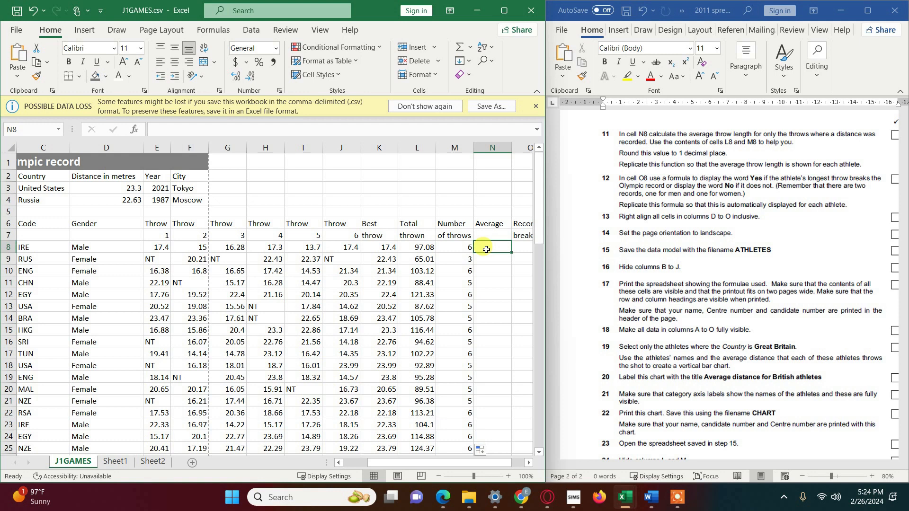
{"action": "type", "text": "="}
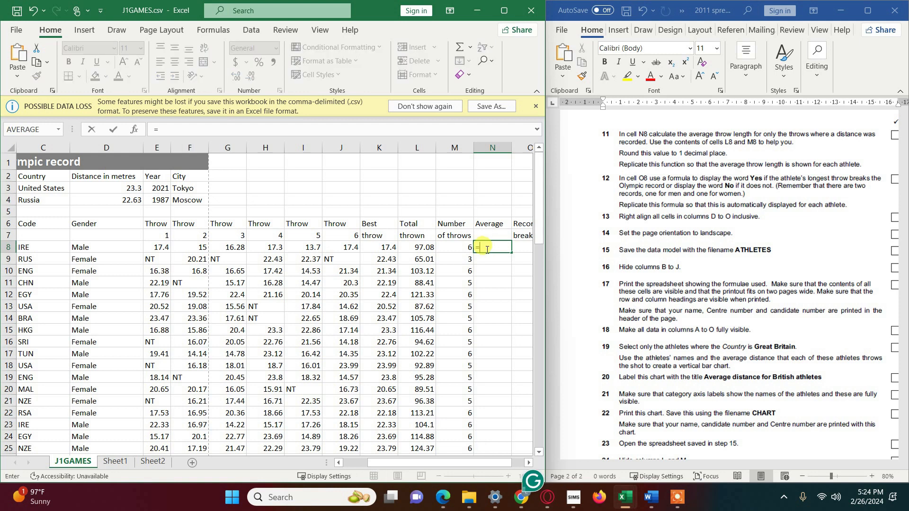
{"action": "left_click", "coordinate": [421, 248]}
{"action": "type", "text": "/"}
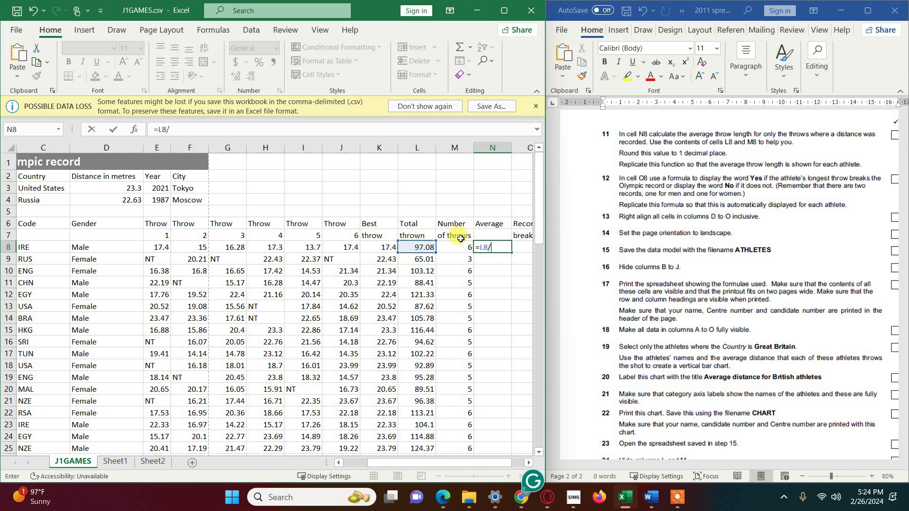
{"action": "left_click", "coordinate": [457, 247]}
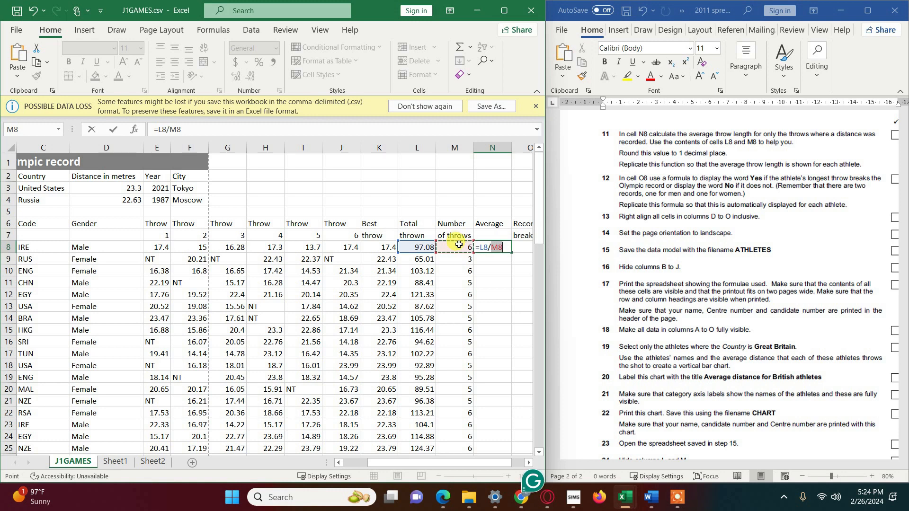
{"action": "key", "text": "Return"}
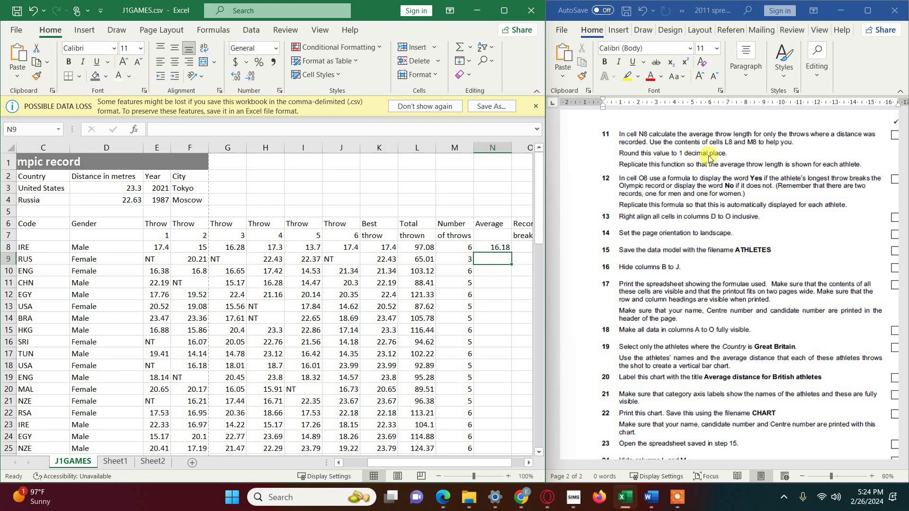
Try displaying the average in N8 with one decimal place and restore its second decimal.
{"action": "left_click", "coordinate": [497, 248]}
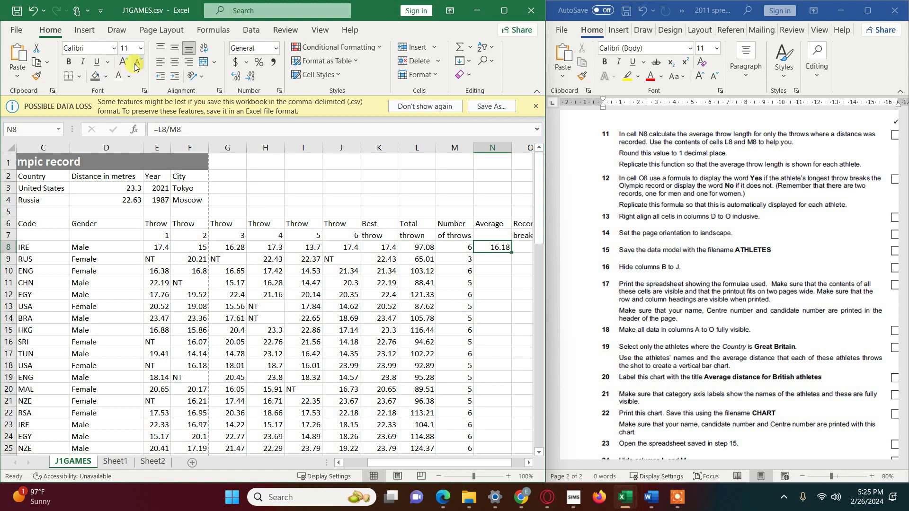
{"action": "left_click", "coordinate": [249, 76]}
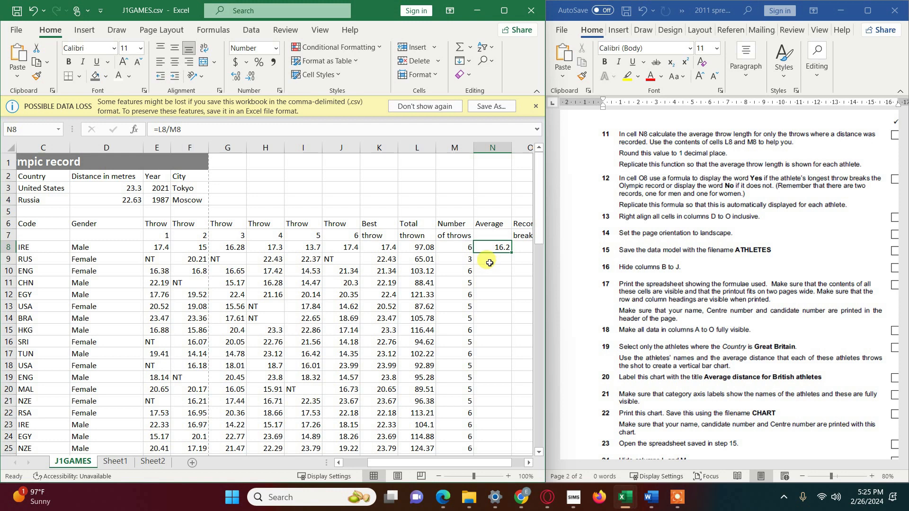
{"action": "left_click", "coordinate": [236, 75]}
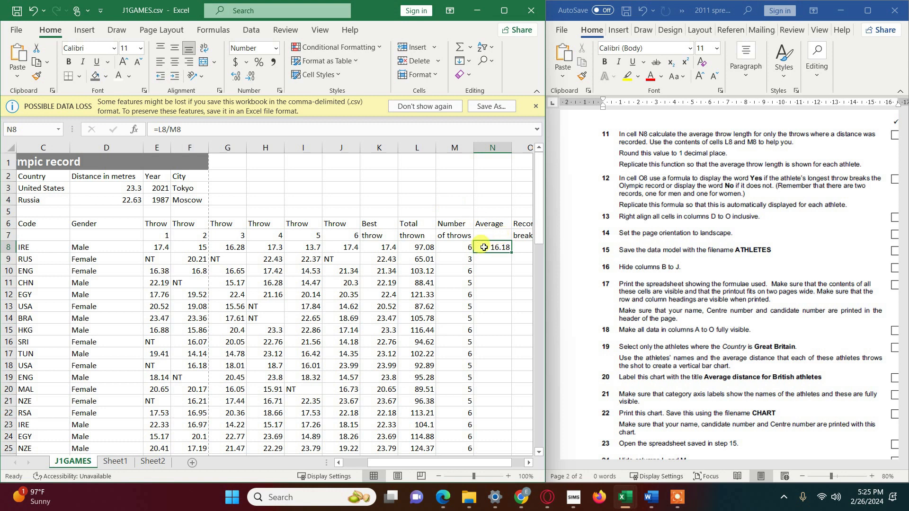
Wrap the division in N8 in the ROUND function with one digit, giving =ROUND(L8/M8,1).
{"action": "left_click", "coordinate": [159, 132]}
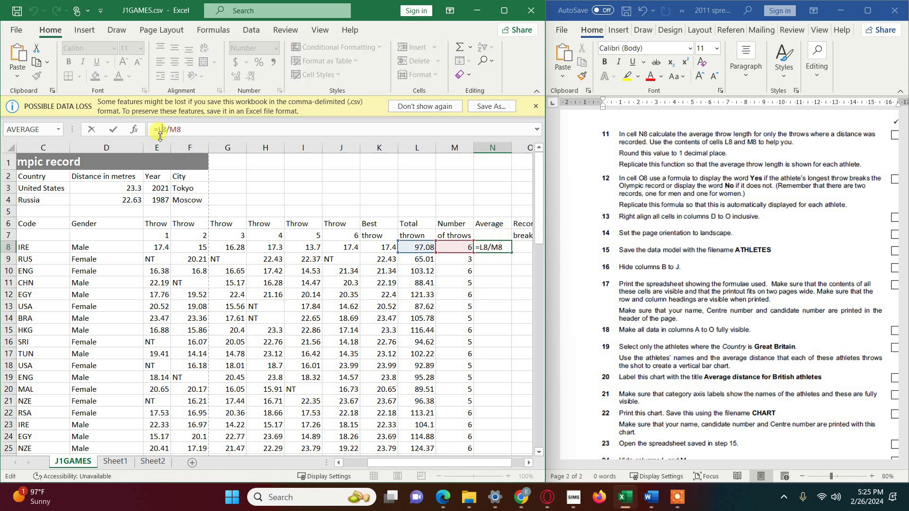
{"action": "type", "text": "R"}
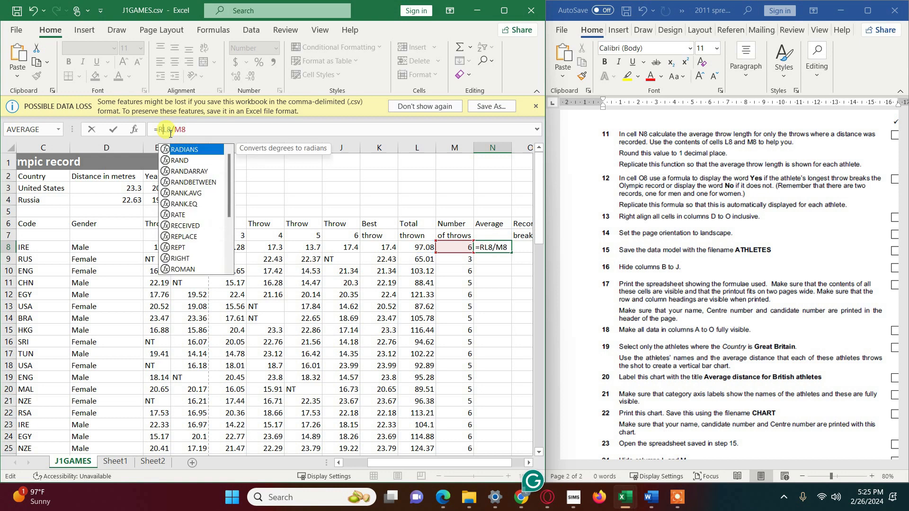
{"action": "type", "text": "ound"}
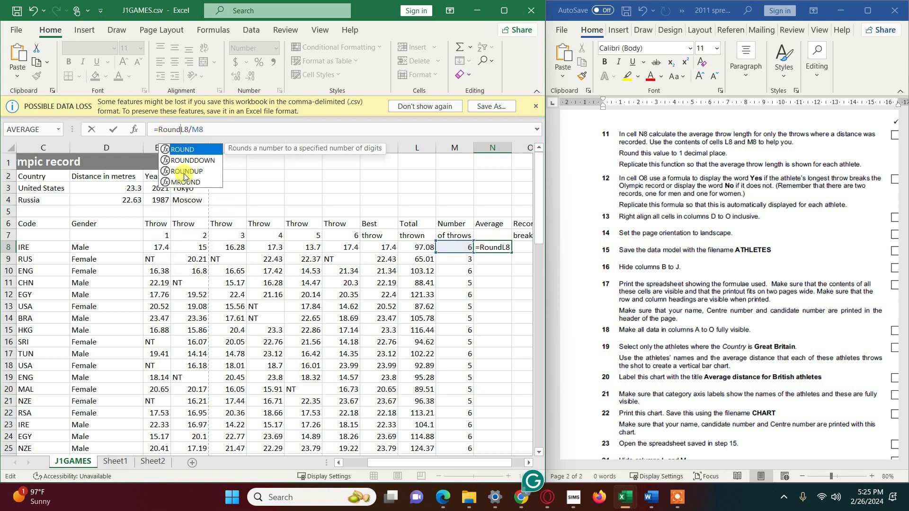
{"action": "double_click", "coordinate": [189, 150]}
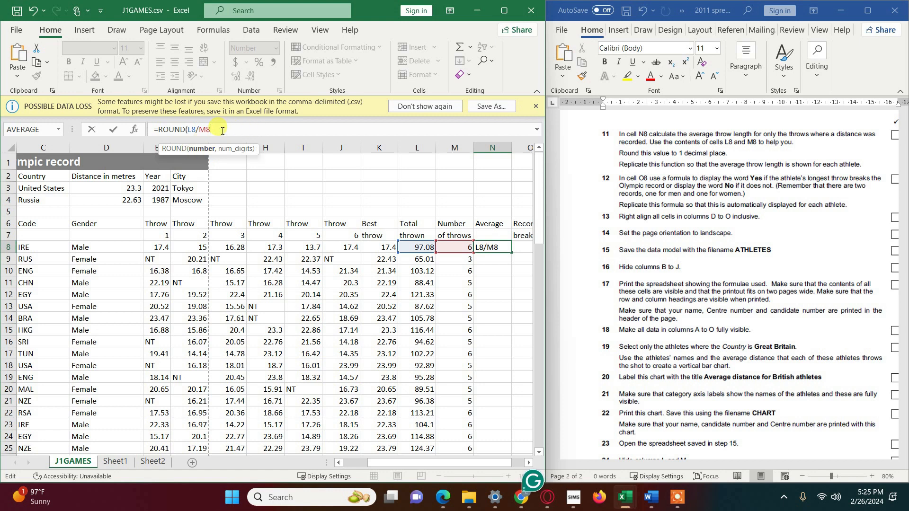
{"action": "type", "text": "L8/M8,1)"}
{"action": "key", "text": "Return"}
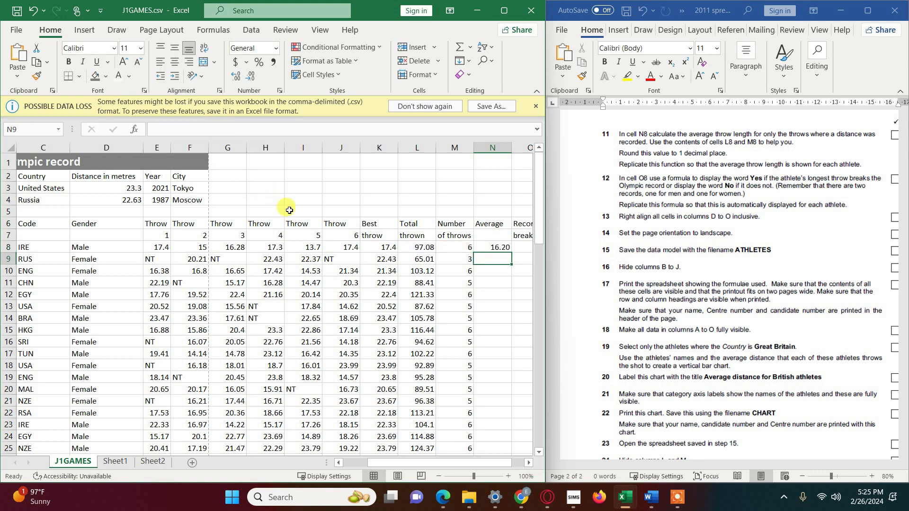
Remove the ROUND function and its digits argument from N8, restoring the formula =L8/M8.
{"action": "left_click", "coordinate": [491, 248]}
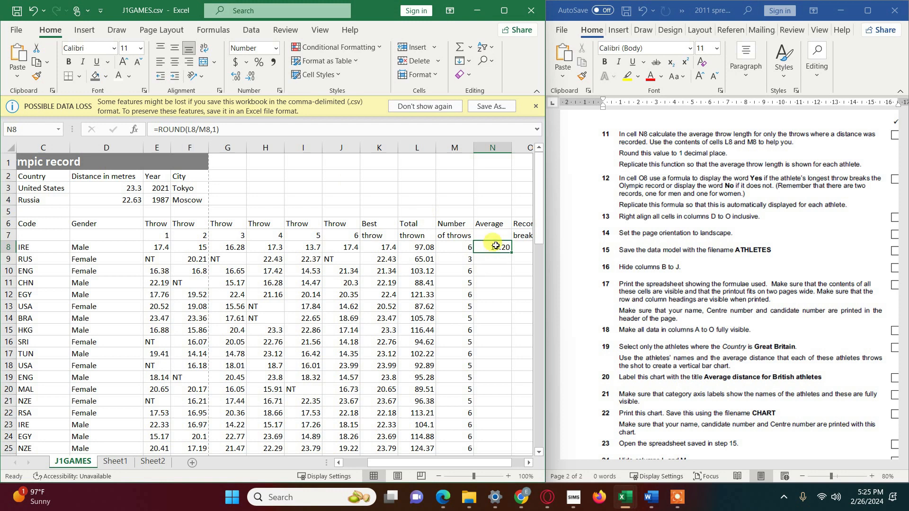
{"action": "left_click_drag", "start_coordinate": [246, 132], "coordinate": [160, 134]}
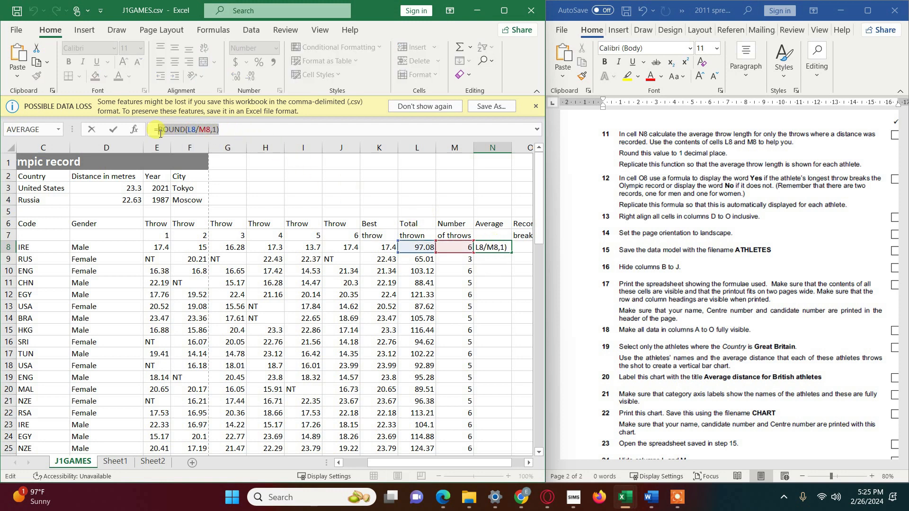
{"action": "left_click", "coordinate": [186, 131]}
{"action": "key", "text": "BackSpace"}
{"action": "key", "text": "BackSpace"}
{"action": "key", "text": "BackSpace"}
{"action": "key", "text": "BackSpace"}
{"action": "key", "text": "BackSpace"}
{"action": "key", "text": "BackSpace"}
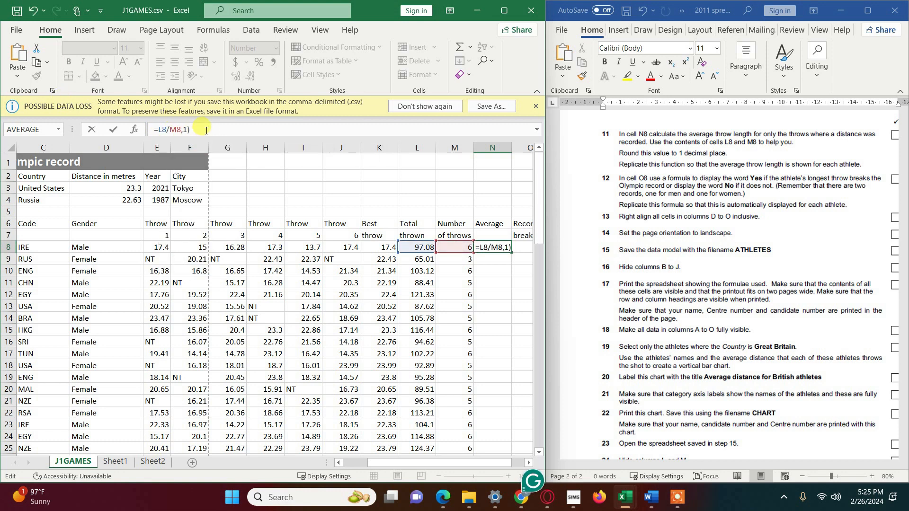
{"action": "key", "text": "BackSpace"}
{"action": "key", "text": "BackSpace"}
{"action": "key", "text": "BackSpace"}
{"action": "key", "text": "Return"}
Format N8 to one decimal place and replicate its formula down the Average column to N80.
{"action": "left_click", "coordinate": [487, 248]}
{"action": "left_click", "coordinate": [250, 77]}
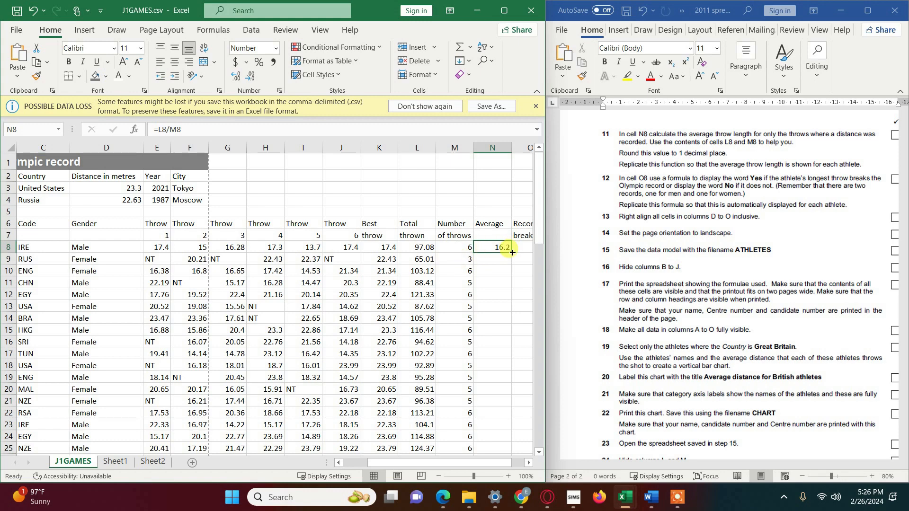
{"action": "left_click_drag", "start_coordinate": [513, 252], "coordinate": [503, 443]}
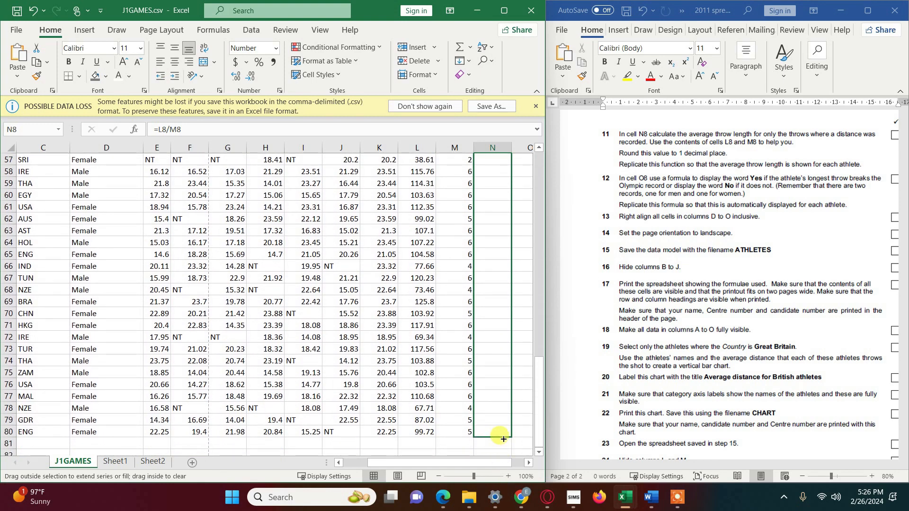
{"action": "left_click_drag", "start_coordinate": [436, 468], "coordinate": [478, 467]}
{"action": "scroll", "coordinate": [487, 355], "scroll_direction": "up", "scroll_amount": 19}
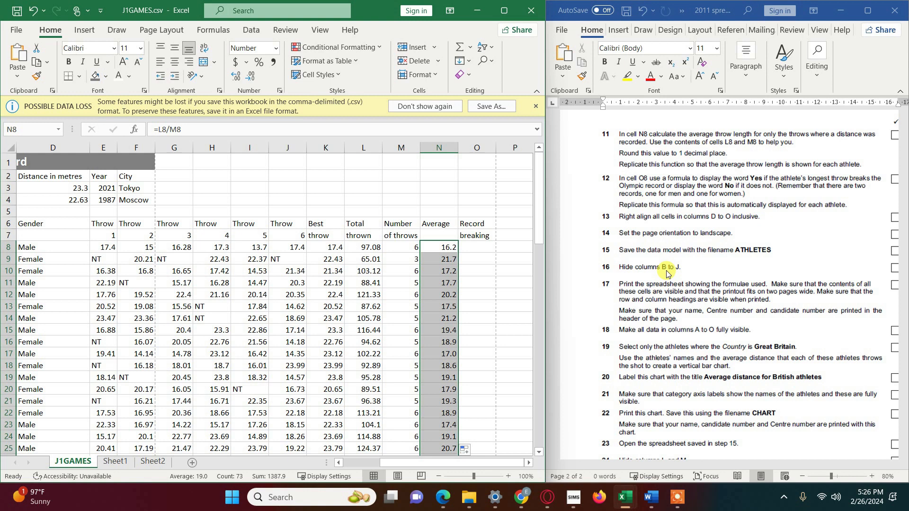
Examine the men's and women's Olympic record distances in D3 and D4 alongside the athletes' Gender and Best throw columns.
{"action": "left_click", "coordinate": [473, 250]}
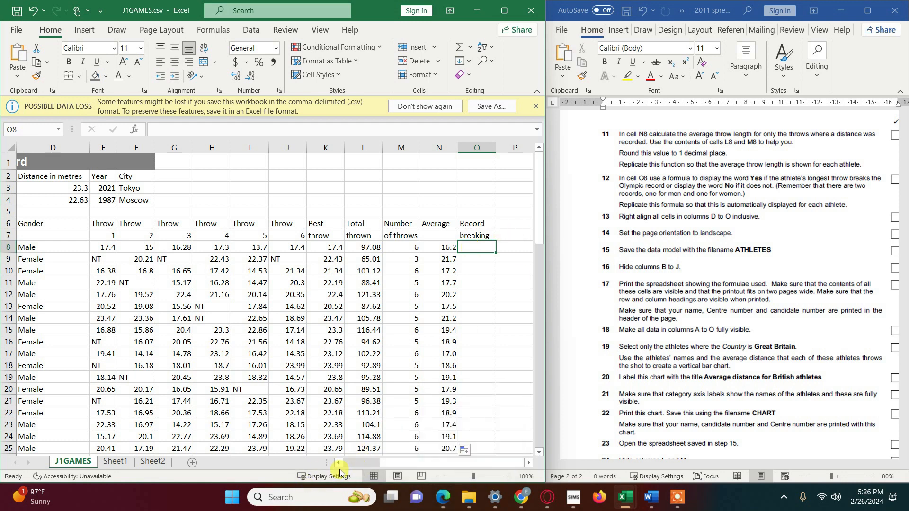
{"action": "left_click_drag", "start_coordinate": [415, 464], "coordinate": [363, 463]}
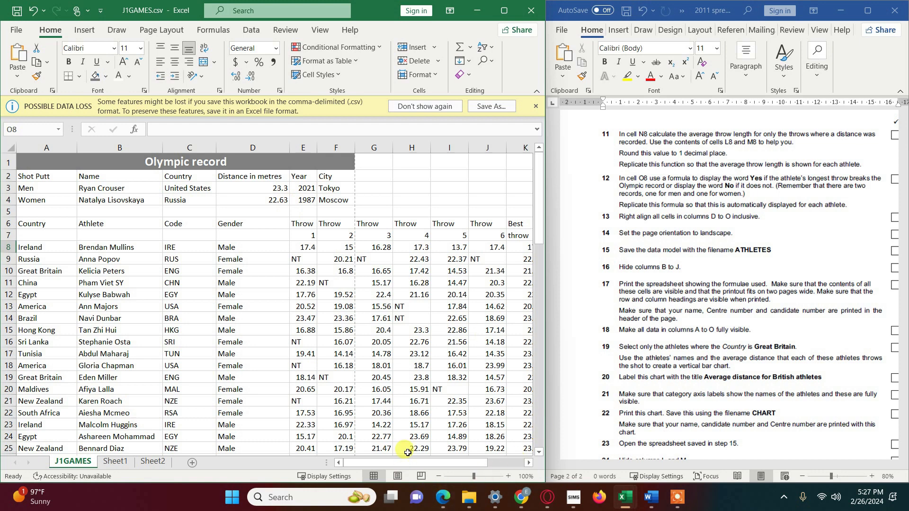
{"action": "left_click_drag", "start_coordinate": [408, 466], "coordinate": [448, 467]}
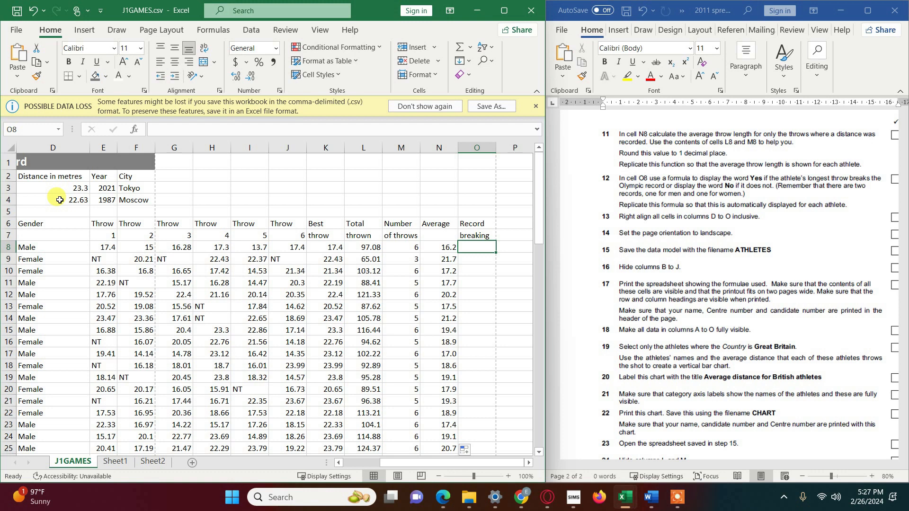
{"action": "left_click", "coordinate": [66, 248]}
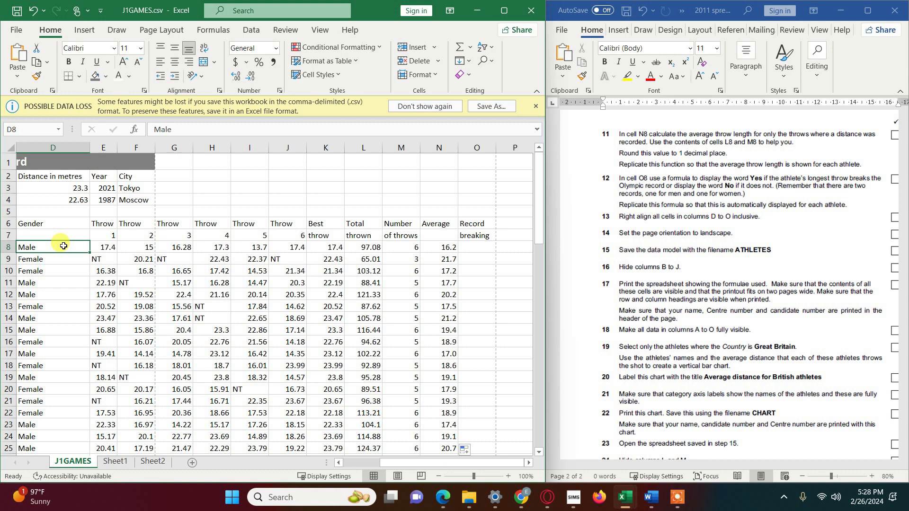
{"action": "left_click", "coordinate": [336, 247]}
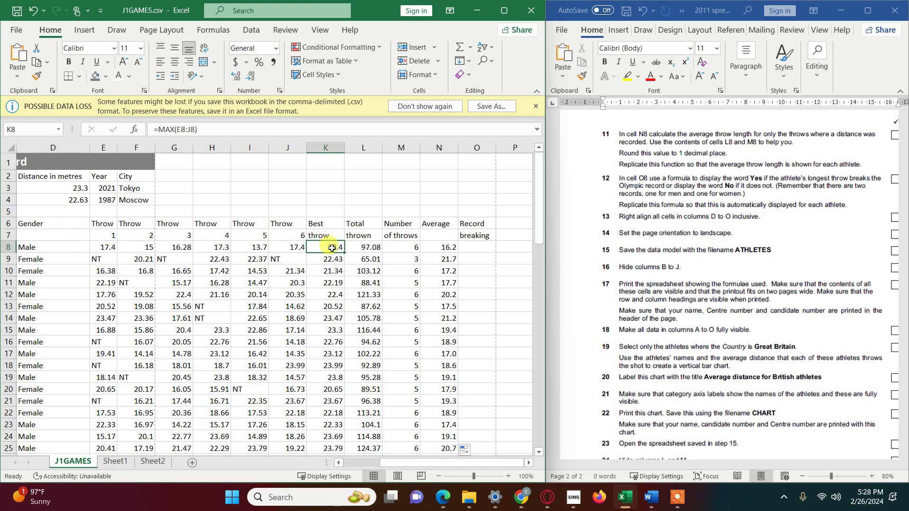
{"action": "left_click", "coordinate": [55, 189]}
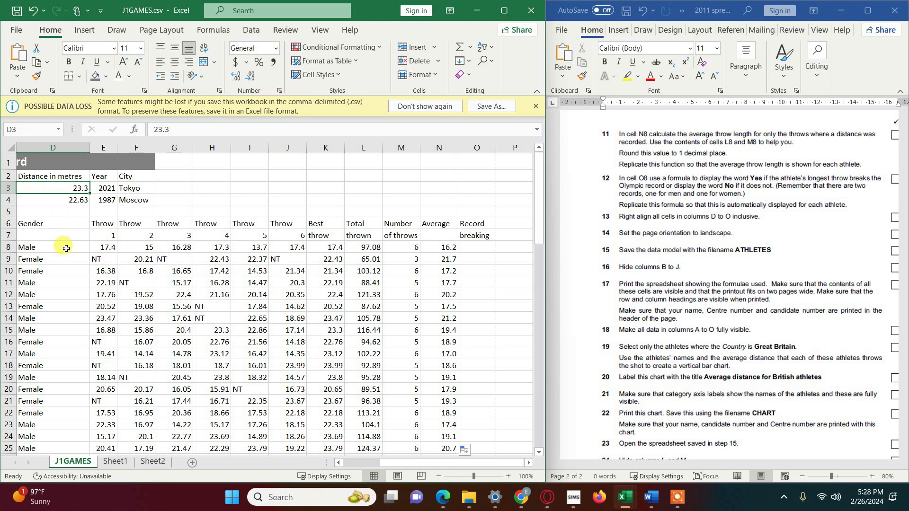
{"action": "left_click", "coordinate": [334, 249]}
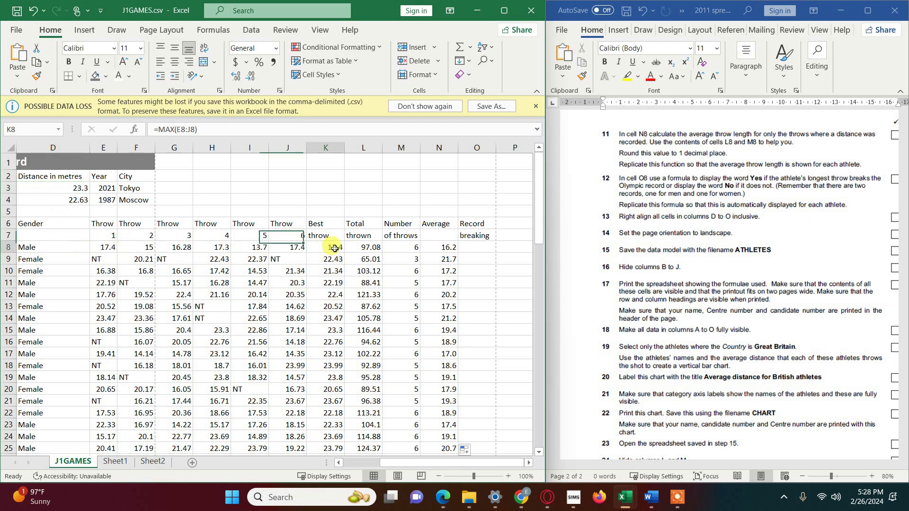
{"action": "left_click", "coordinate": [64, 201]}
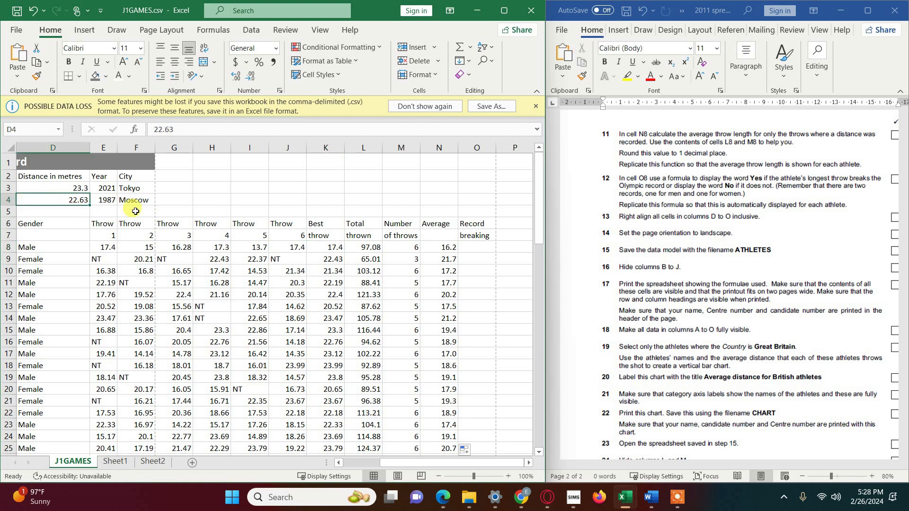
Start an IF formula in O8 that tests whether the athlete's gender in D8 equals "Male".
{"action": "left_click", "coordinate": [468, 246]}
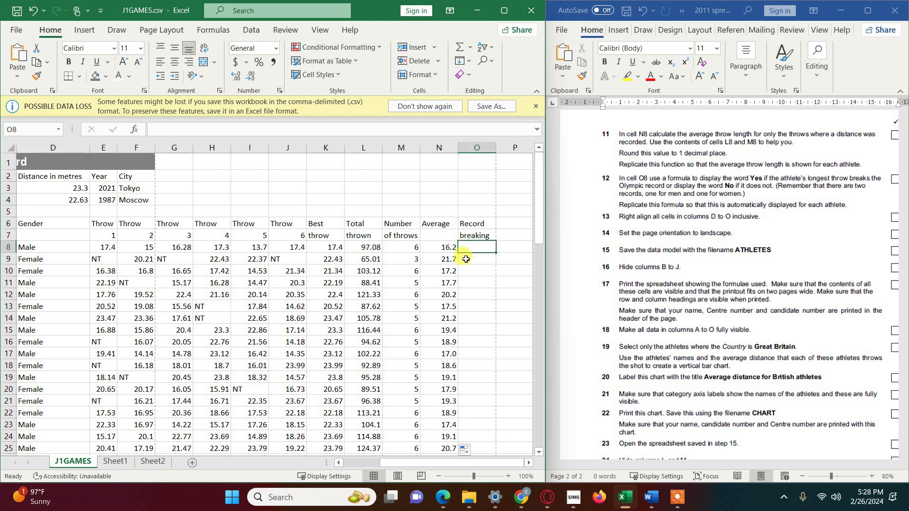
{"action": "type", "text": "=if"}
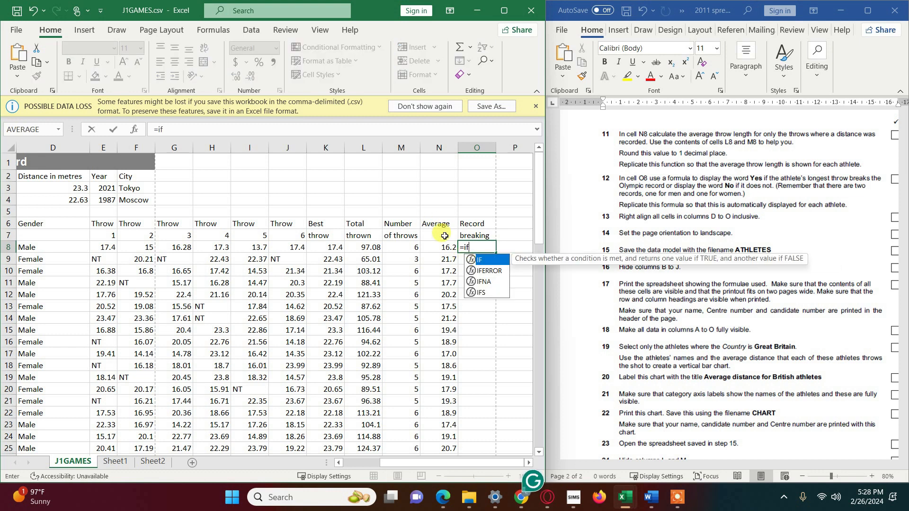
{"action": "double_click", "coordinate": [483, 261]}
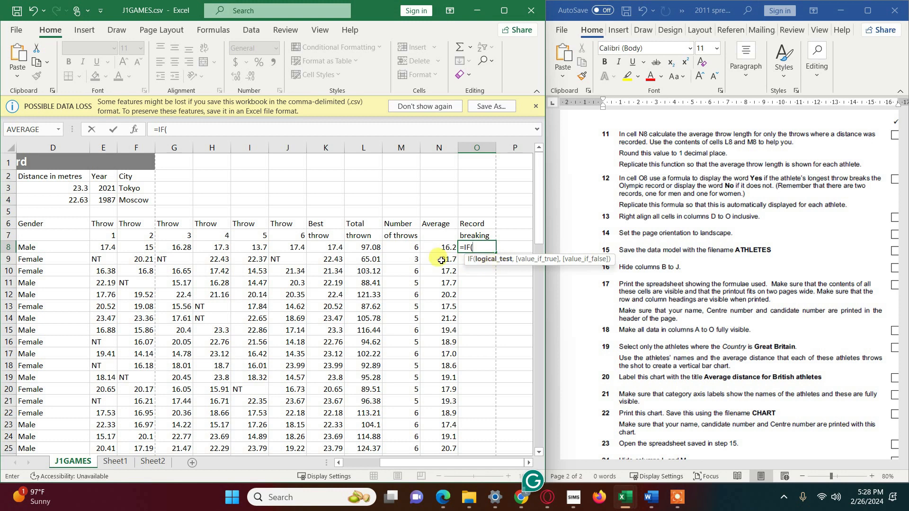
{"action": "left_click", "coordinate": [38, 247]}
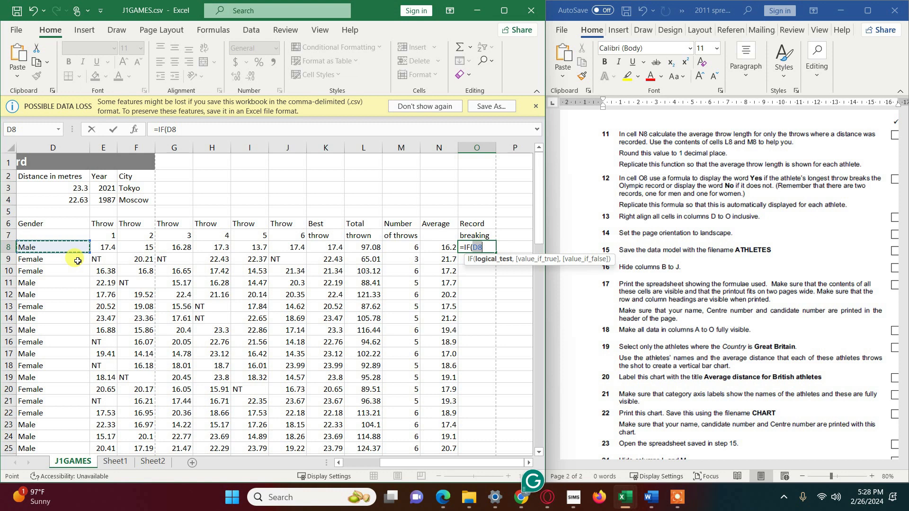
{"action": "type", "text": "=\"Male"}
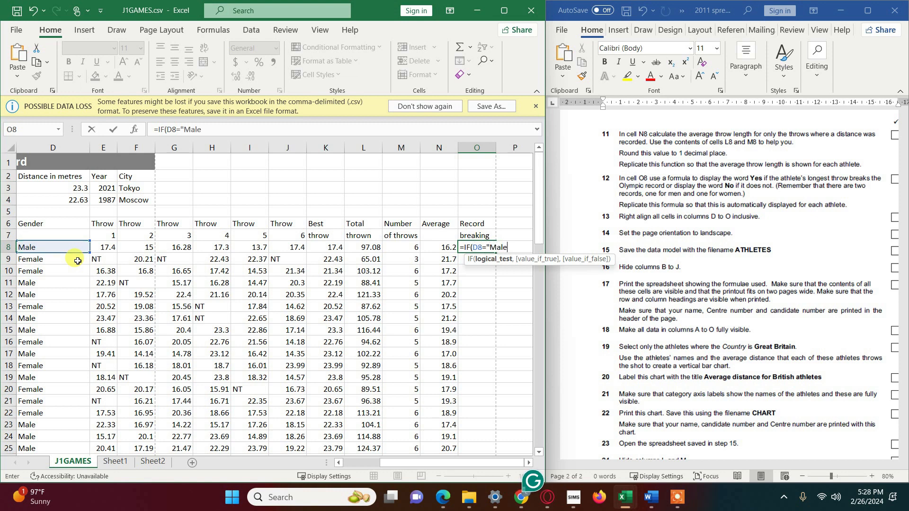
{"action": "type", "text": "\","}
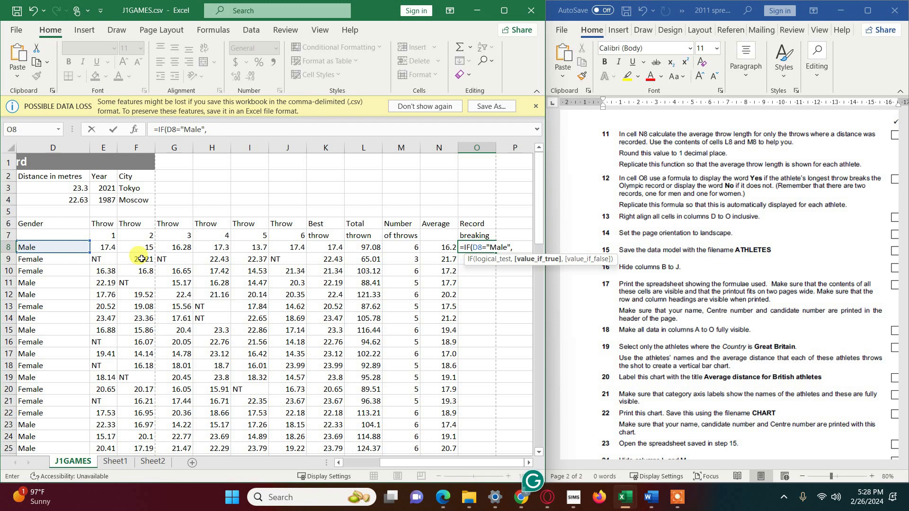
Add a nested IF for men to O8's formula, returning "Yes" when K8>D3 and "No" otherwise.
{"action": "type", "text": "if"}
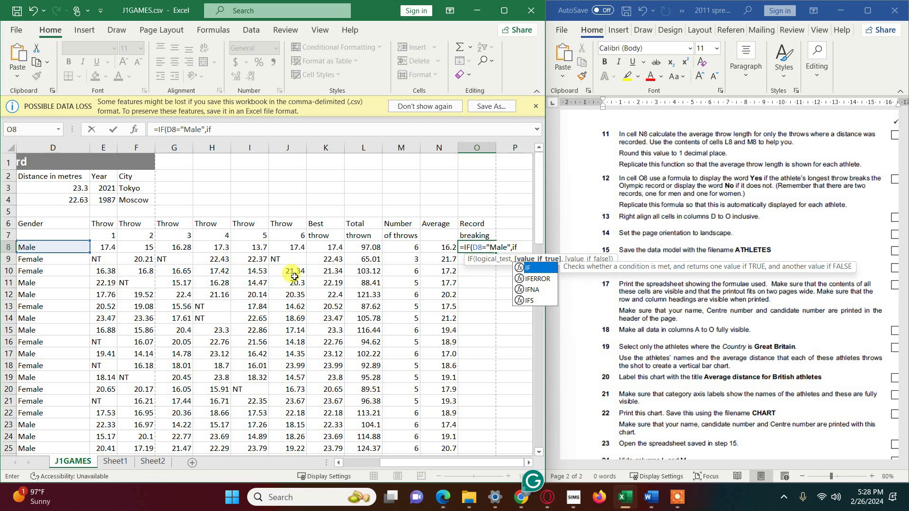
{"action": "double_click", "coordinate": [536, 269]}
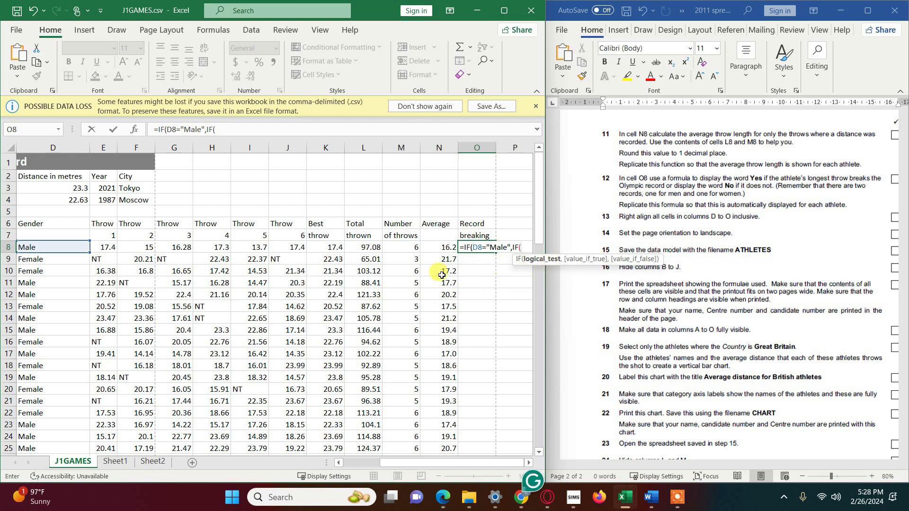
{"action": "left_click", "coordinate": [331, 249]}
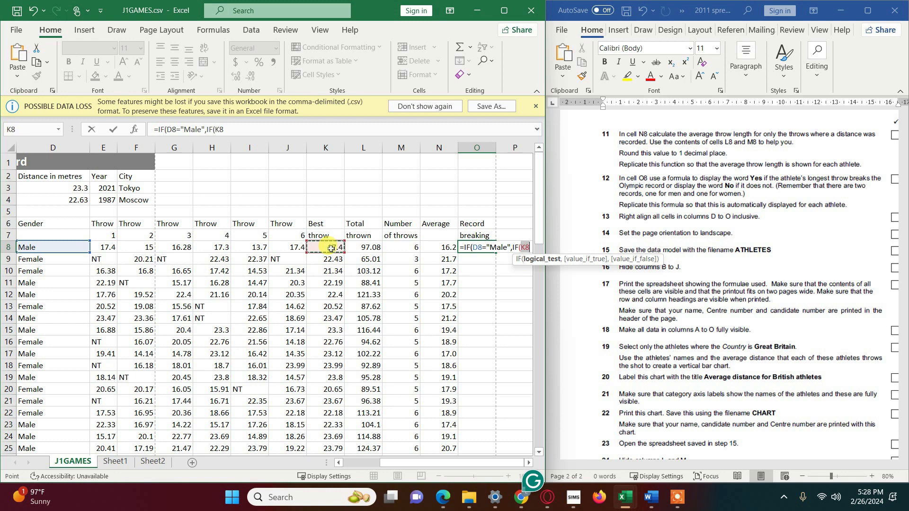
{"action": "type", "text": ">"}
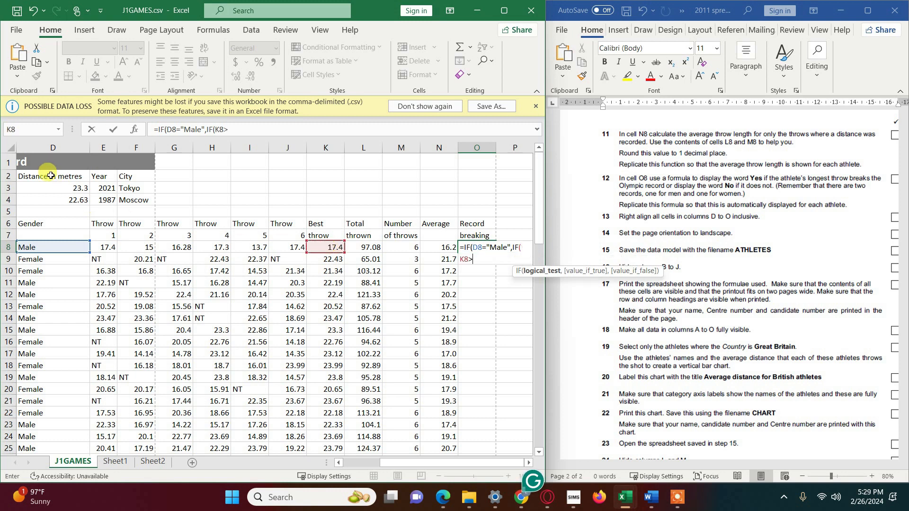
{"action": "left_click", "coordinate": [67, 188]}
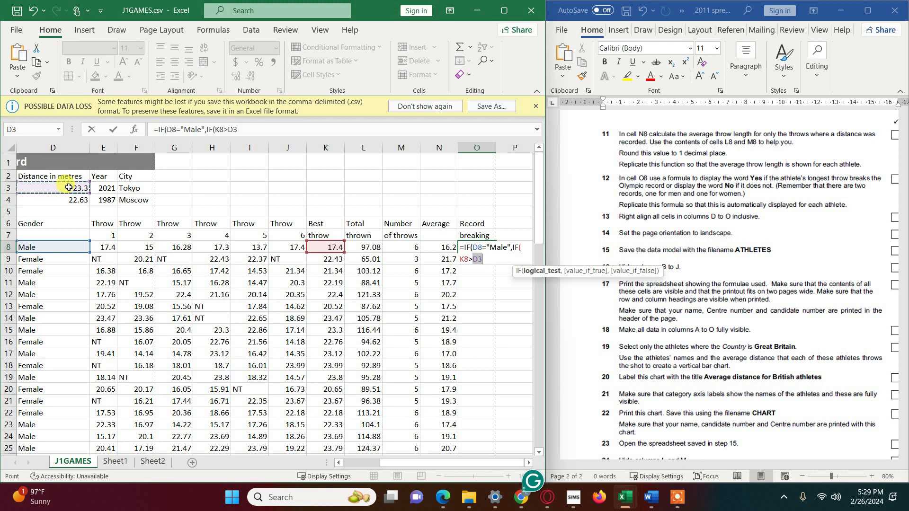
{"action": "type", "text": ","}
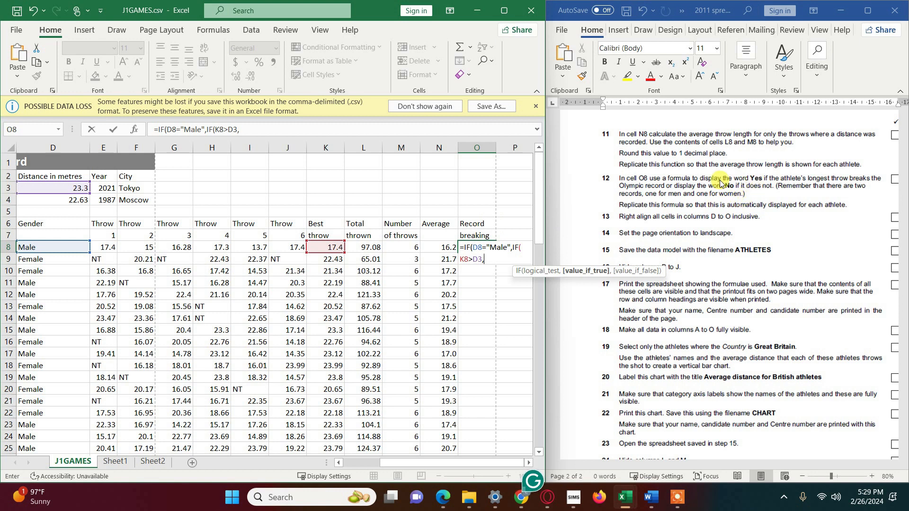
{"action": "type", "text": "\"Yes\","}
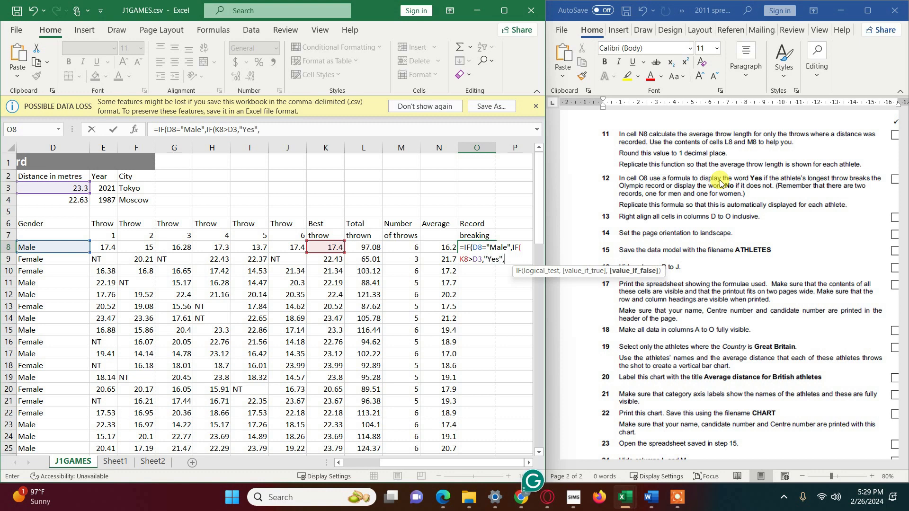
{"action": "type", "text": "\"No\""}
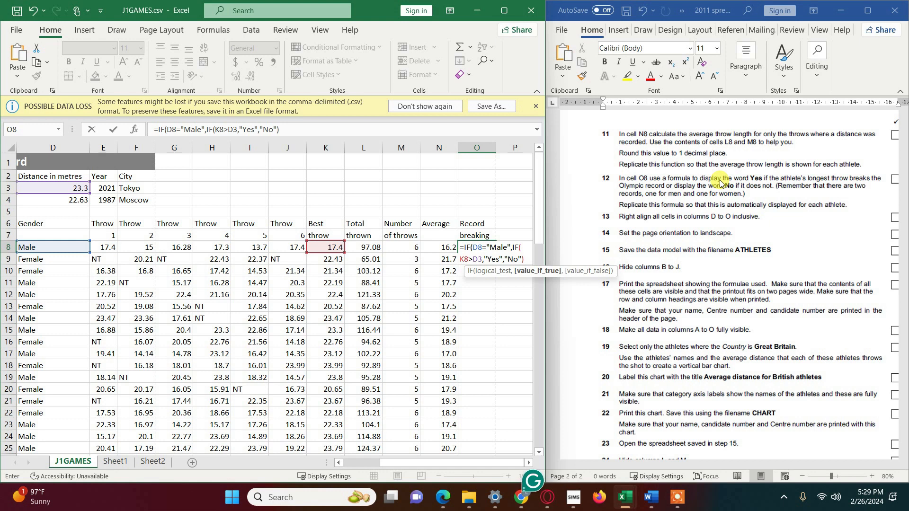
Complete the O8 formula with IF(K8>D4,"Yes","No") as the false branch for women and enter it.
{"action": "type", "text": ","}
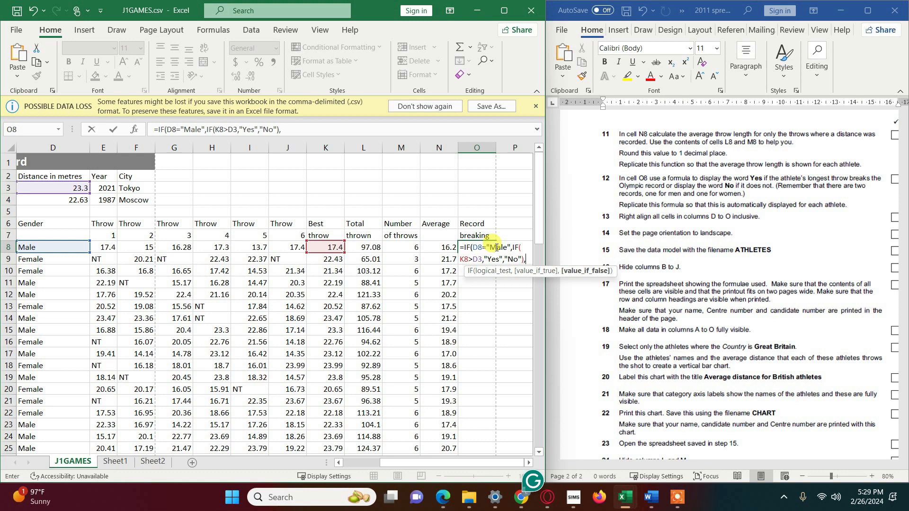
{"action": "type", "text": "if"}
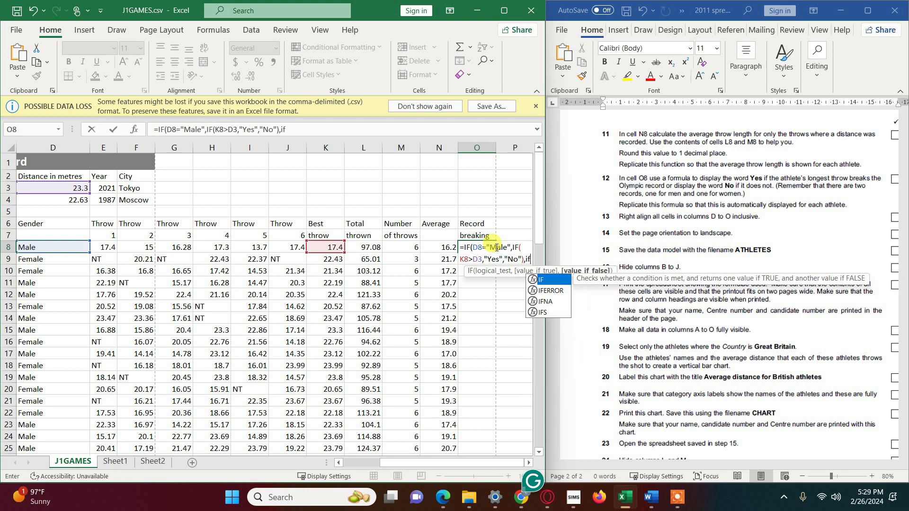
{"action": "double_click", "coordinate": [541, 281]}
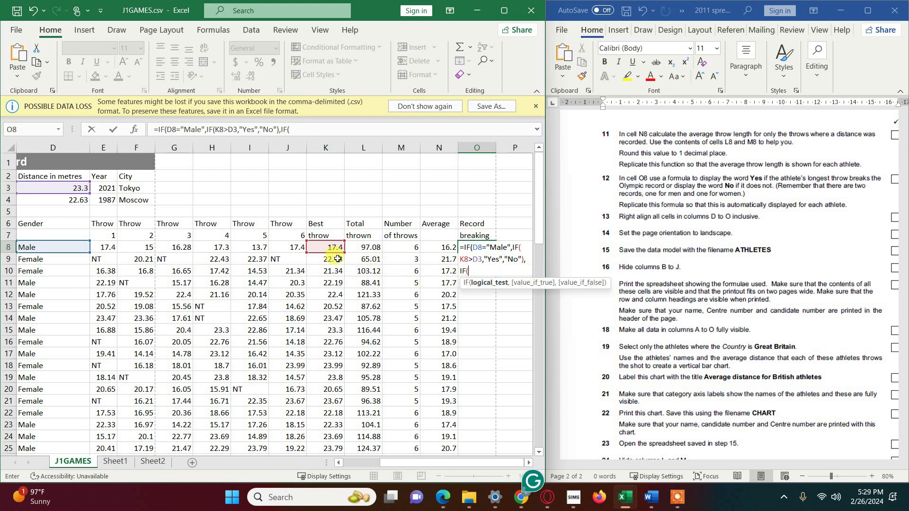
{"action": "left_click", "coordinate": [330, 247]}
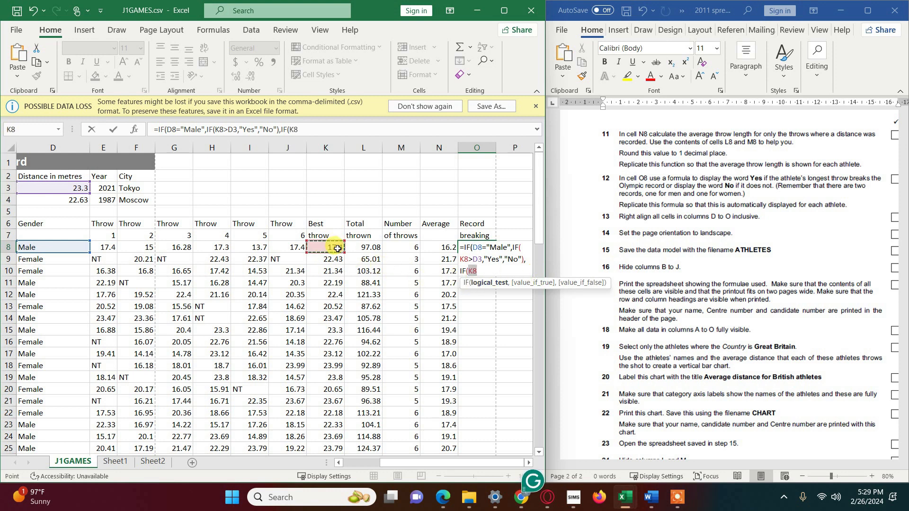
{"action": "type", "text": ">"}
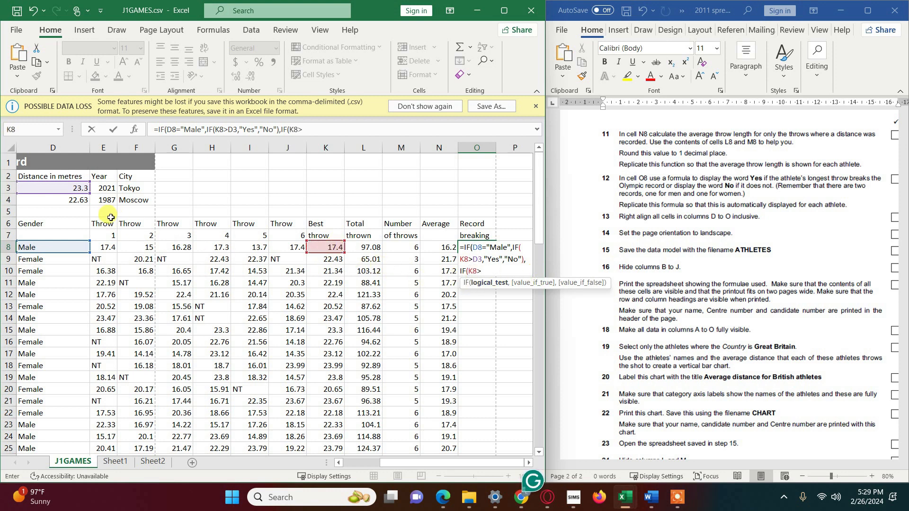
{"action": "left_click", "coordinate": [59, 198]}
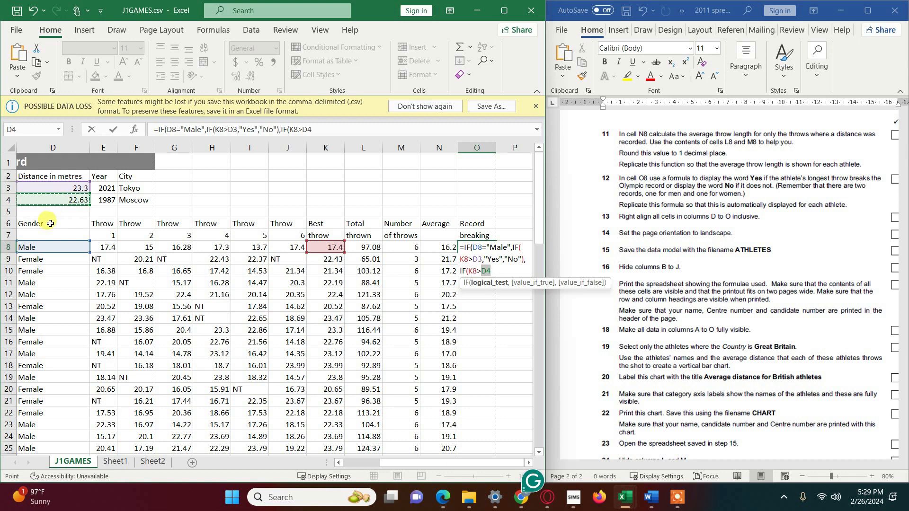
{"action": "type", "text": ","}
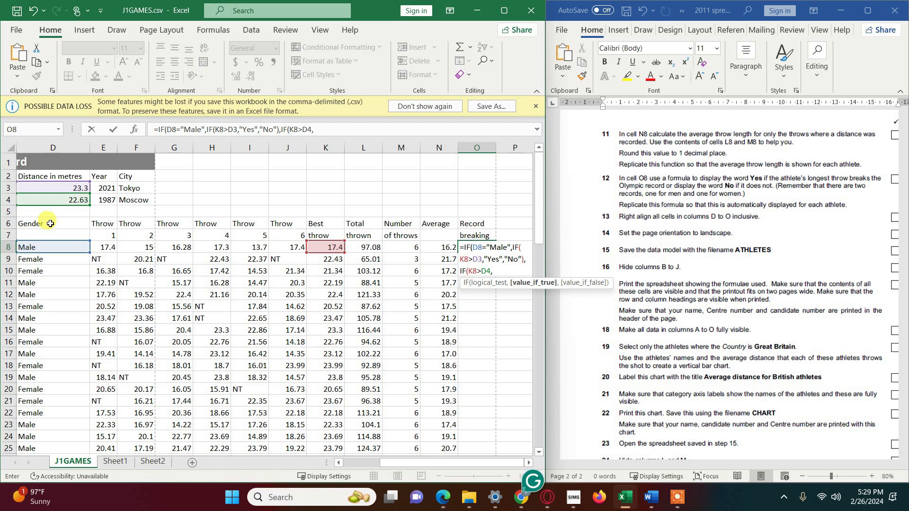
{"action": "type", "text": "\"Yes\","}
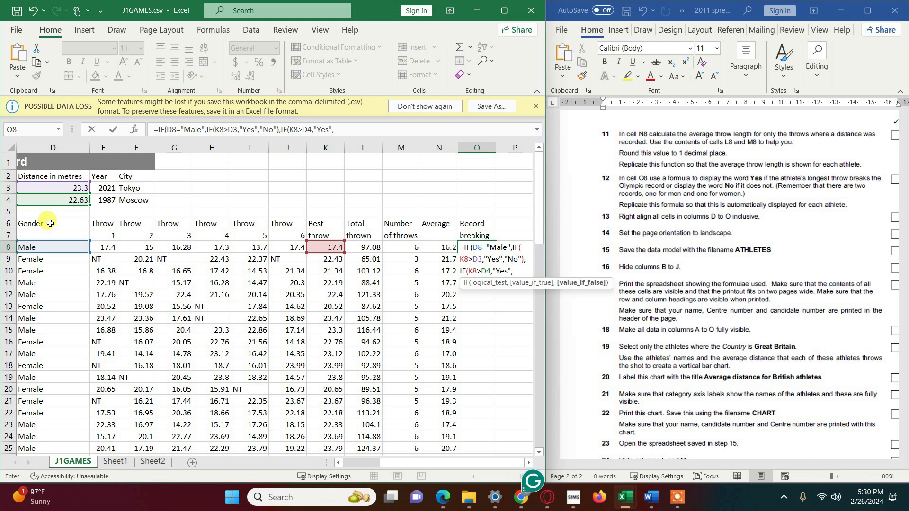
{"action": "type", "text": "\"No\")"}
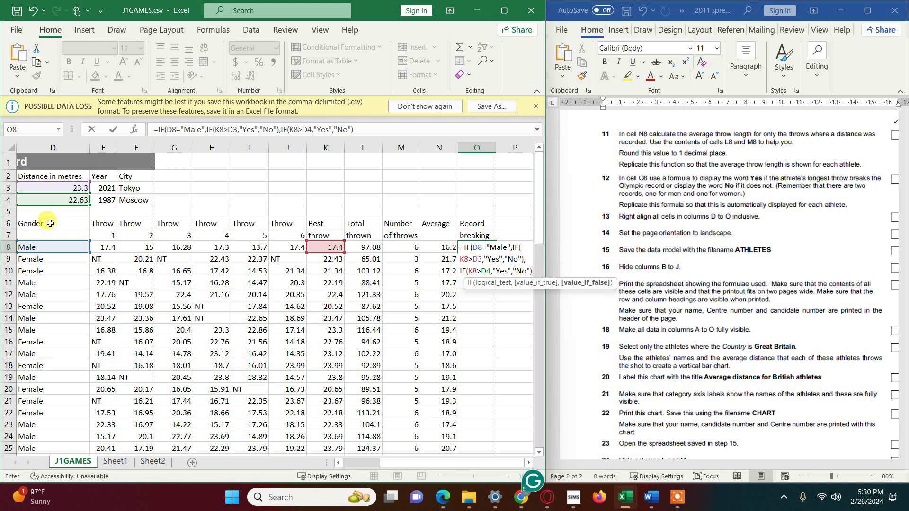
{"action": "type", "text": ")"}
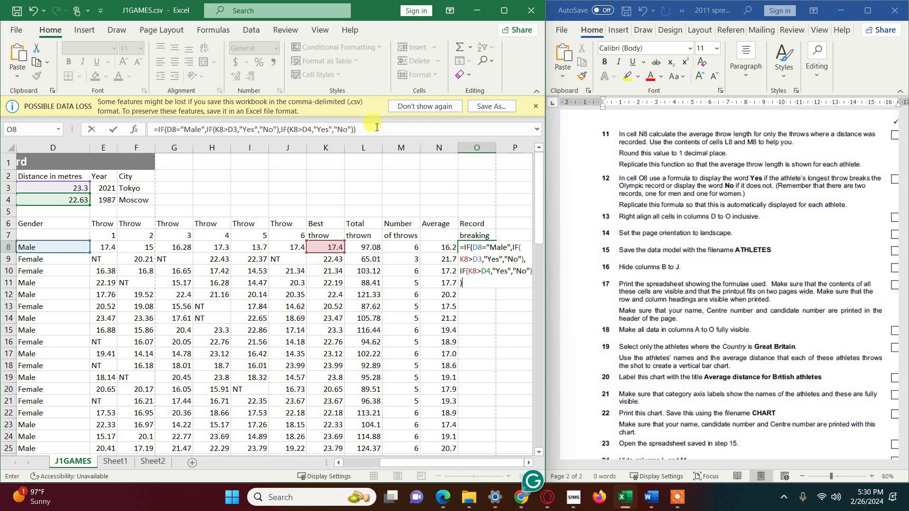
{"action": "key", "text": "Return"}
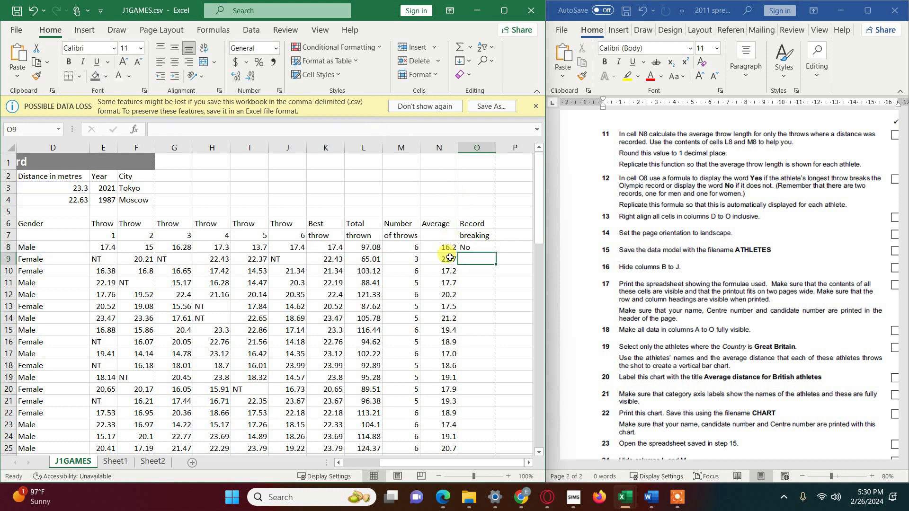
Replicate the O8 formula down the Record breaking column to O80.
{"action": "left_click", "coordinate": [485, 248]}
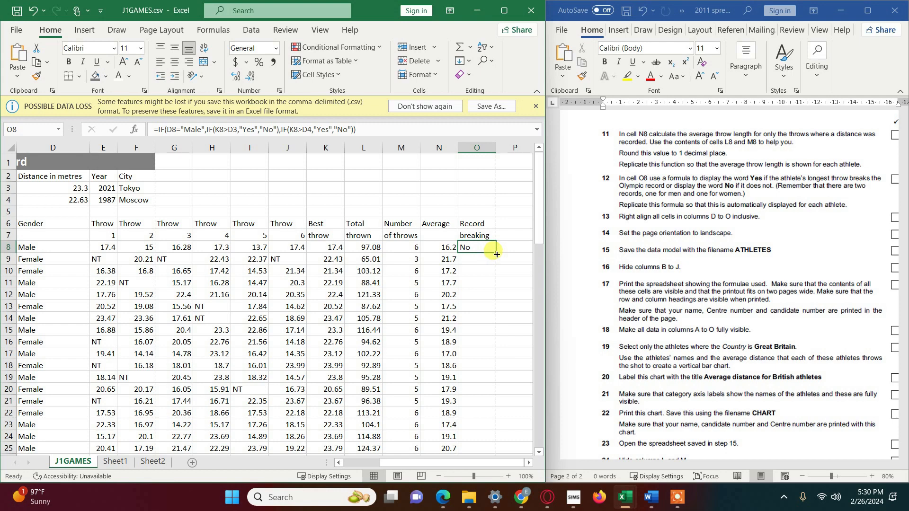
{"action": "left_click_drag", "start_coordinate": [496, 254], "coordinate": [482, 423]}
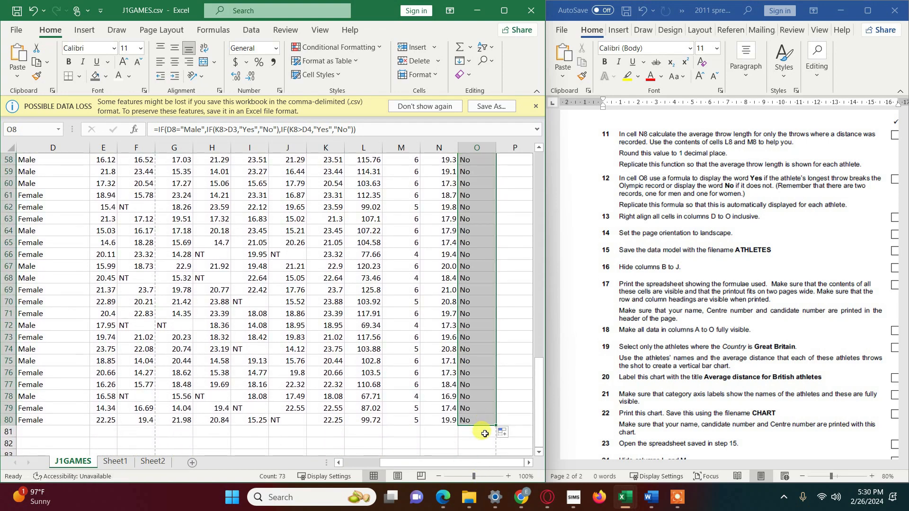
{"action": "scroll", "coordinate": [478, 404], "scroll_direction": "up", "scroll_amount": 4}
{"action": "scroll", "coordinate": [478, 405], "scroll_direction": "up", "scroll_amount": 15}
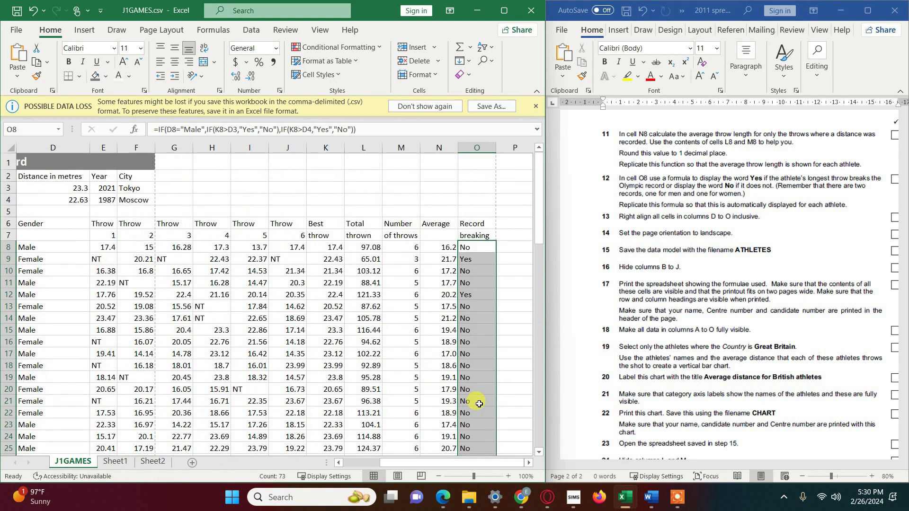
Inspect the record distance cell references in the replicated formula in O12, leaving it unedited.
{"action": "left_click", "coordinate": [470, 295]}
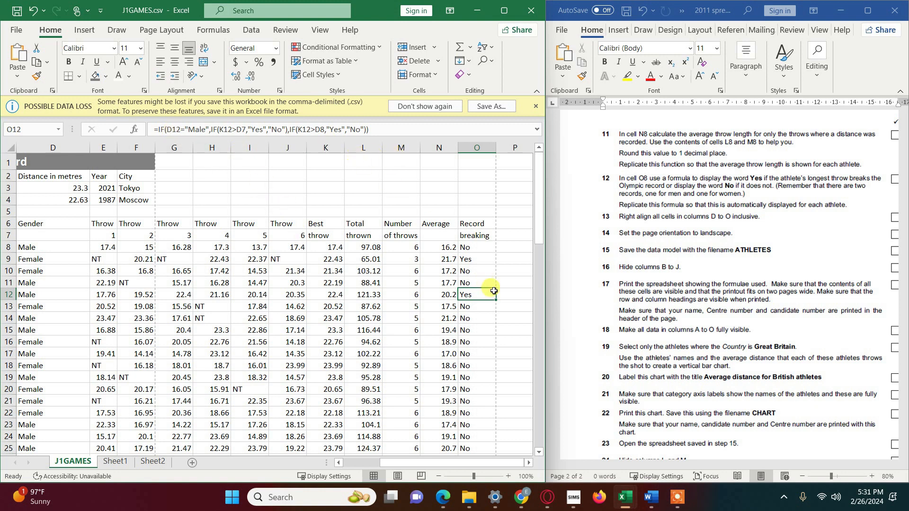
{"action": "double_click", "coordinate": [459, 294]}
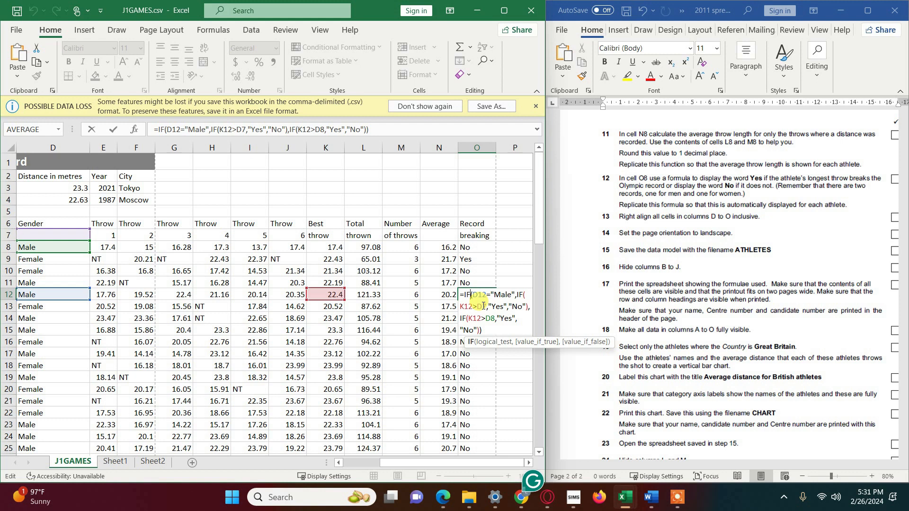
{"action": "left_click", "coordinate": [485, 306]}
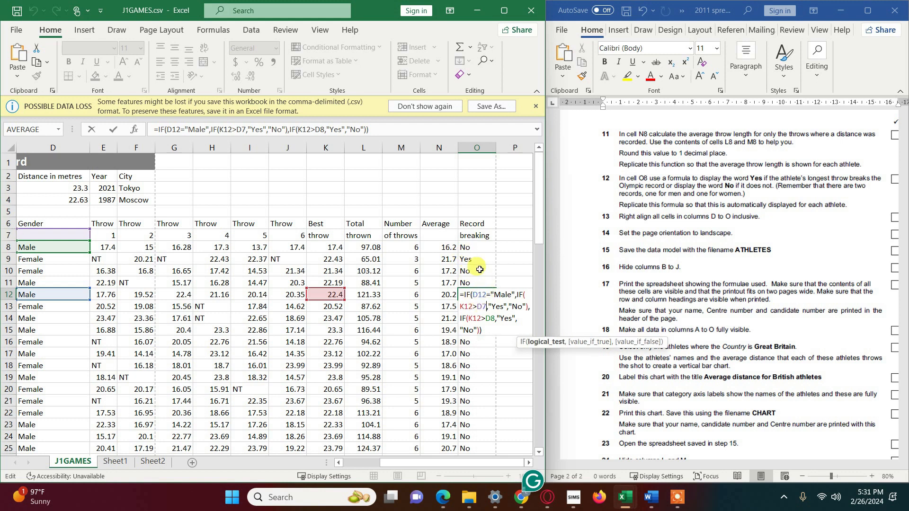
{"action": "key", "text": "Escape"}
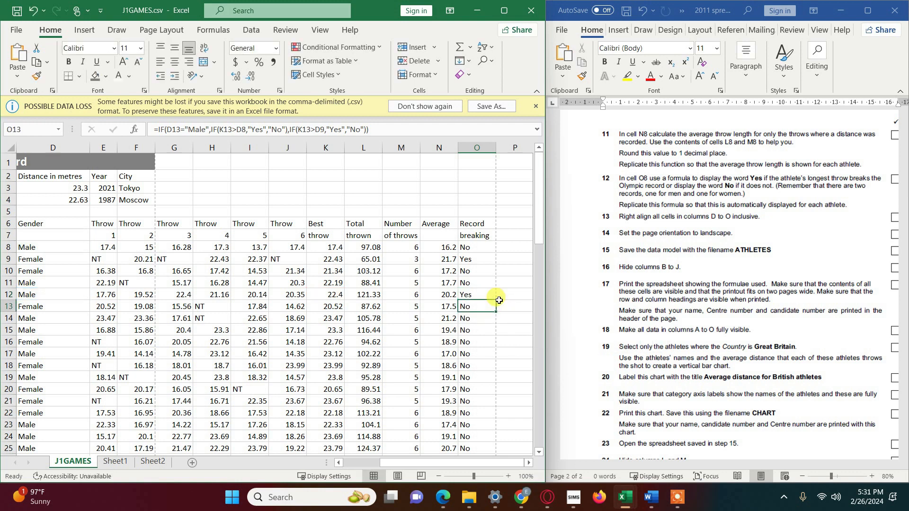
Make the record distance references in O8's formula absolute, using $D$3 for men and $D$4 for women, and enter it.
{"action": "left_click", "coordinate": [471, 246]}
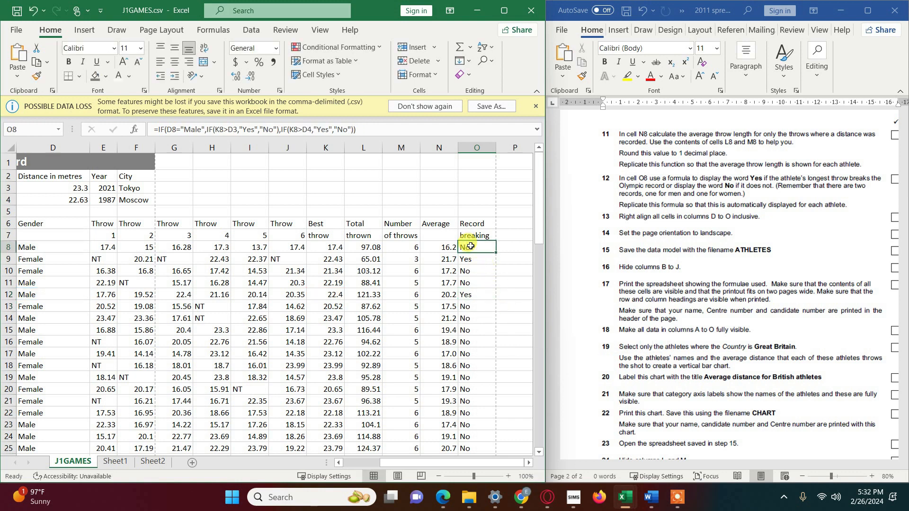
{"action": "double_click", "coordinate": [471, 246]}
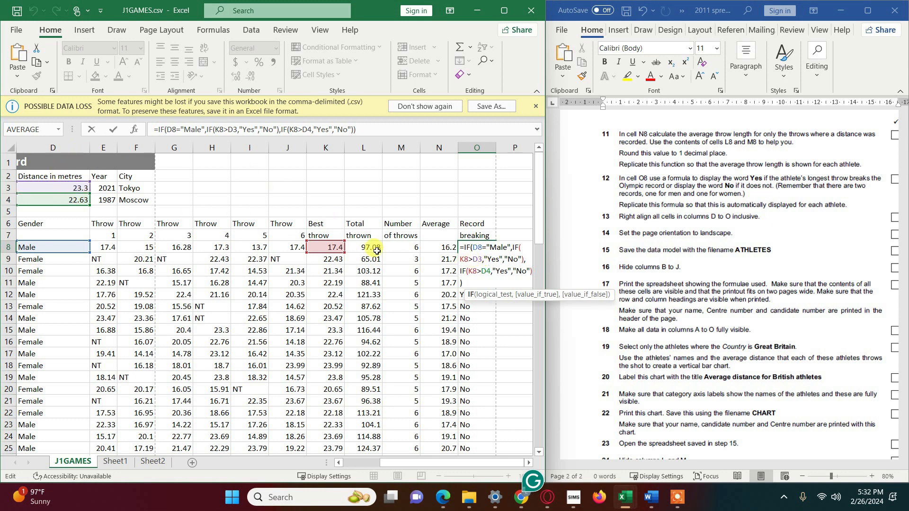
{"action": "left_click", "coordinate": [468, 261]}
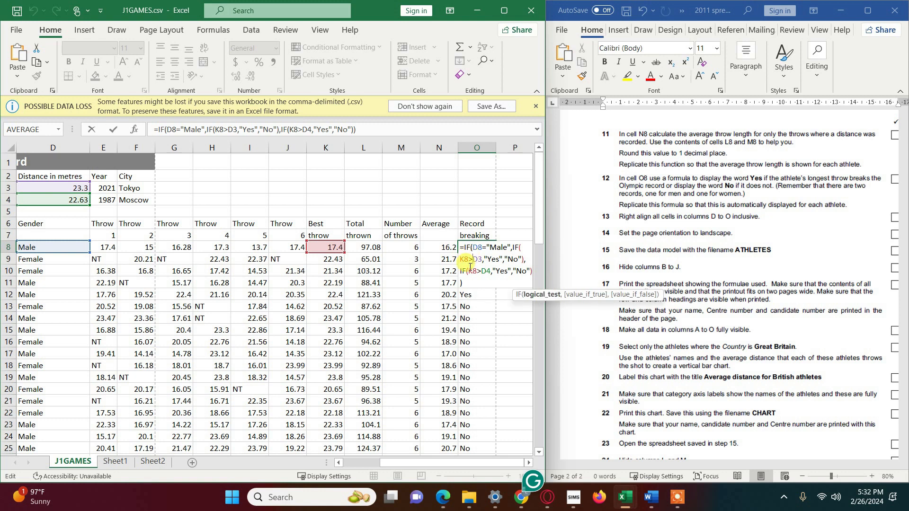
{"action": "type", "text": "$"}
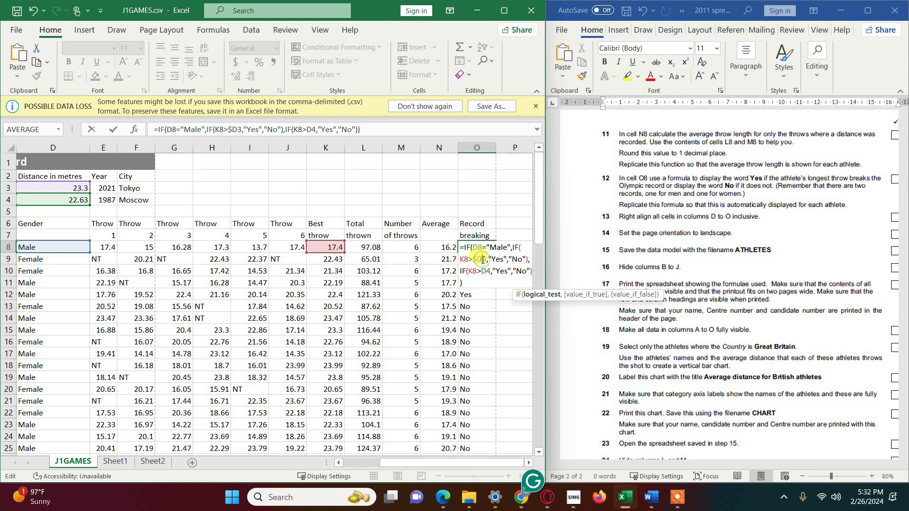
{"action": "left_click", "coordinate": [483, 259]}
{"action": "type", "text": "$"}
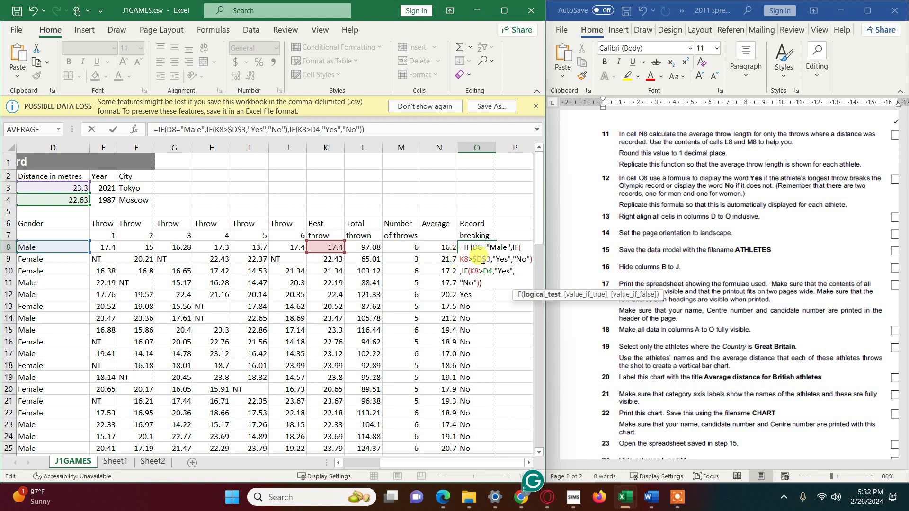
{"action": "left_click", "coordinate": [483, 271]}
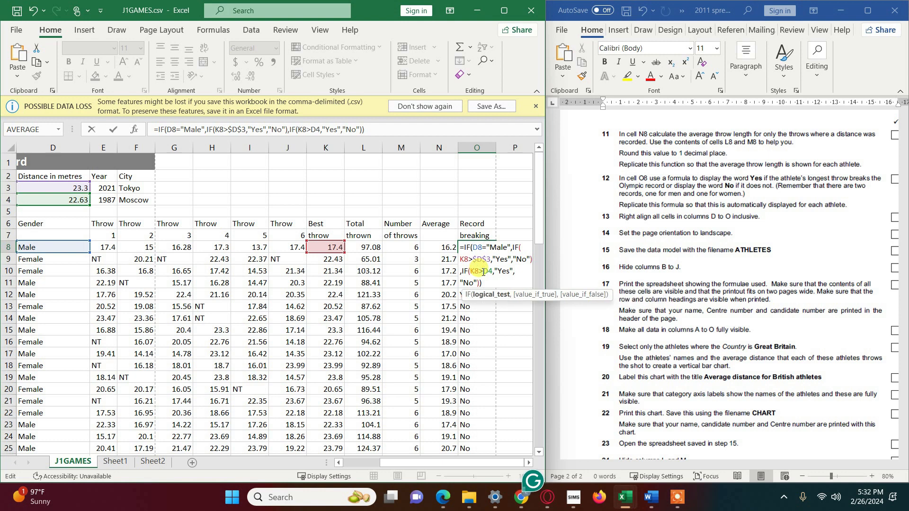
{"action": "type", "text": "$"}
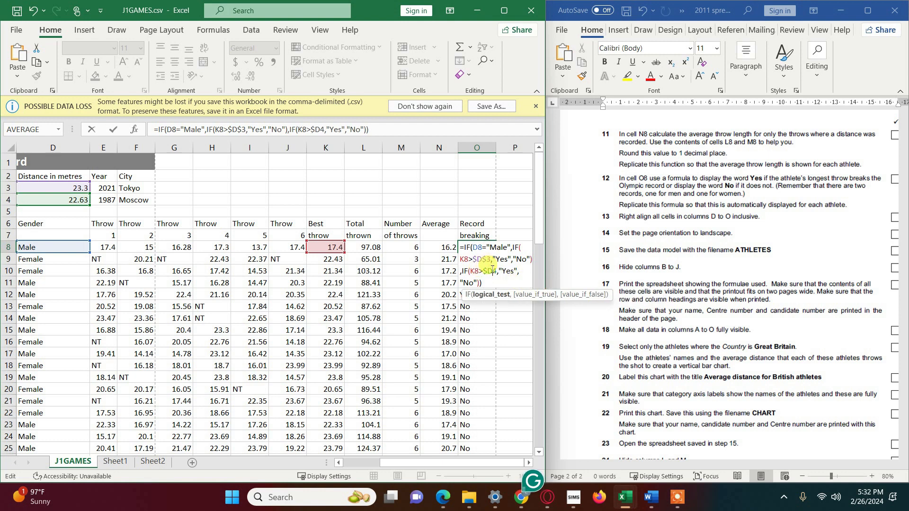
{"action": "left_click", "coordinate": [493, 269]}
{"action": "type", "text": "$"}
{"action": "key", "text": "Return"}
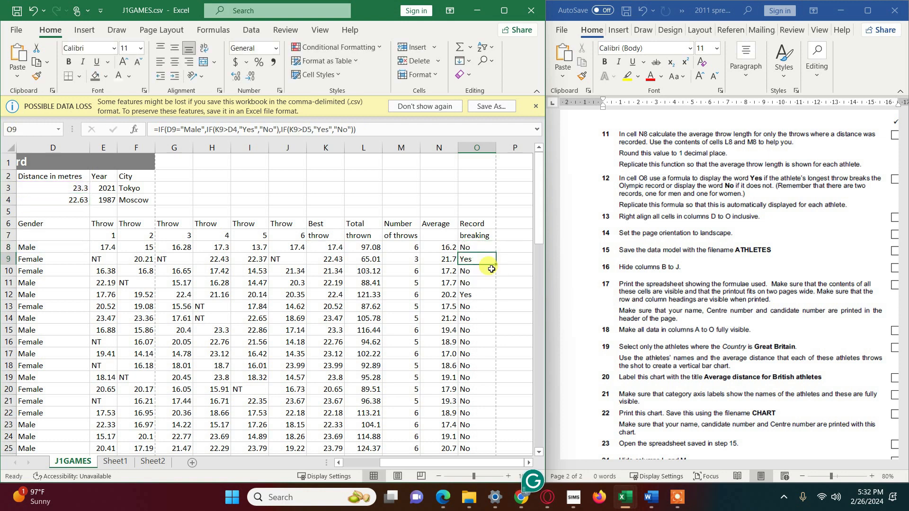
Replicate O8's formula with the absolute record references down the Record breaking column to O80.
{"action": "left_click", "coordinate": [481, 246]}
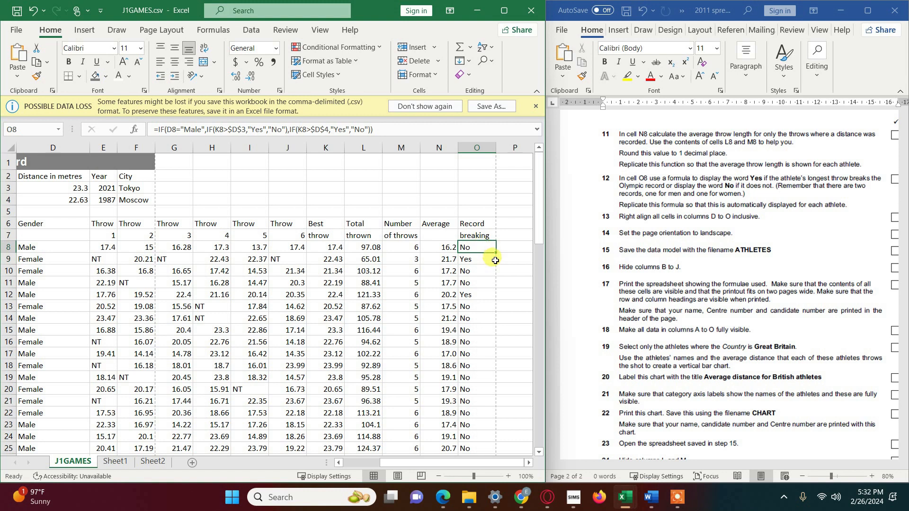
{"action": "mouse_move", "coordinate": [496, 252]}
{"action": "left_mouse_down"}
{"action": "mouse_move", "coordinate": [489, 477]}
{"action": "mouse_move", "coordinate": [480, 438]}
{"action": "left_mouse_up"}
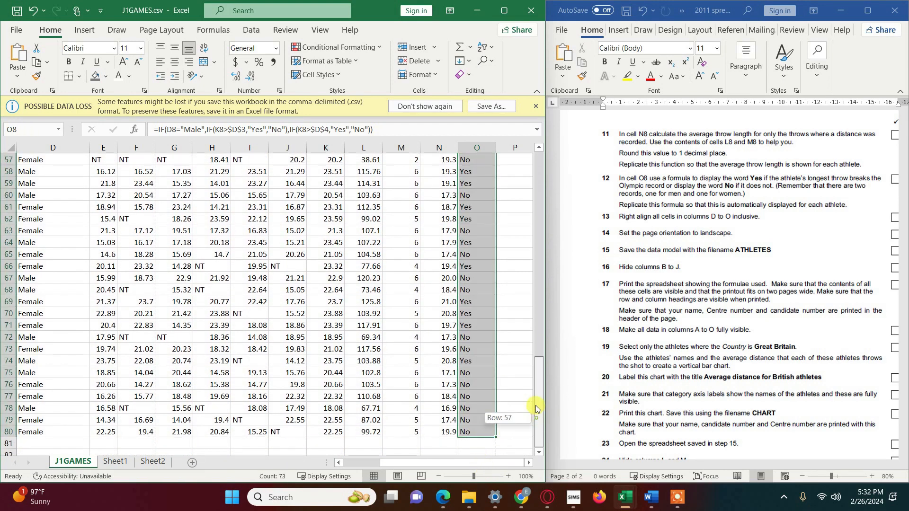
Check the cell references in O43's replicated formula and review the Yes/No results down the Record breaking column.
{"action": "scroll", "coordinate": [536, 351], "scroll_direction": "up", "scroll_amount": 6}
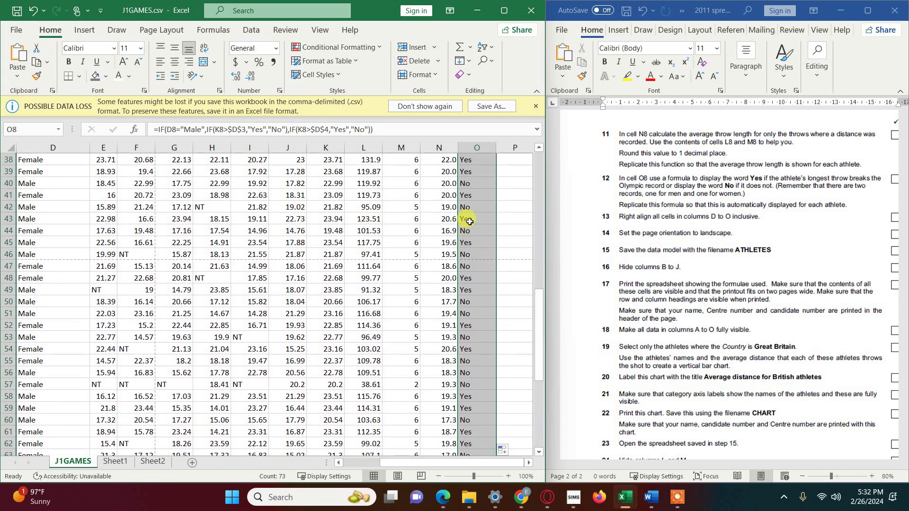
{"action": "double_click", "coordinate": [469, 221]}
{"action": "scroll", "coordinate": [477, 306], "scroll_direction": "up", "scroll_amount": 12}
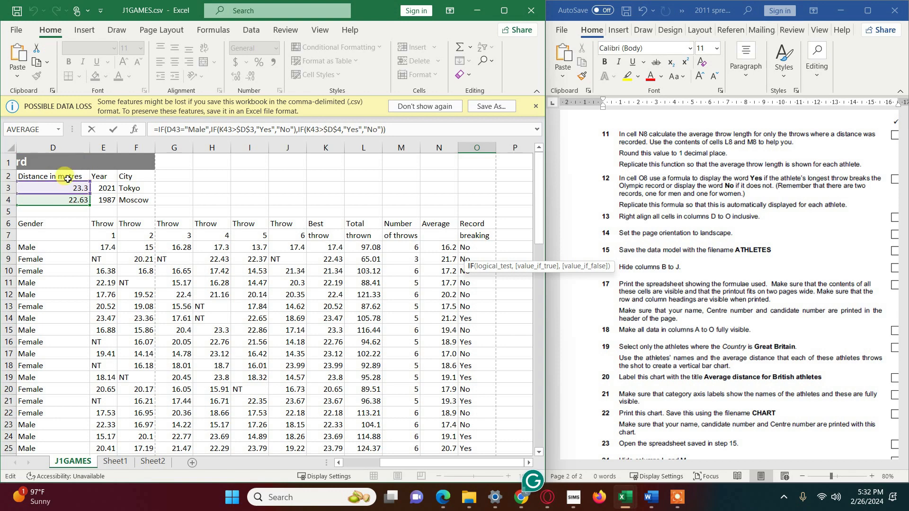
{"action": "scroll", "coordinate": [474, 291], "scroll_direction": "down", "scroll_amount": 5}
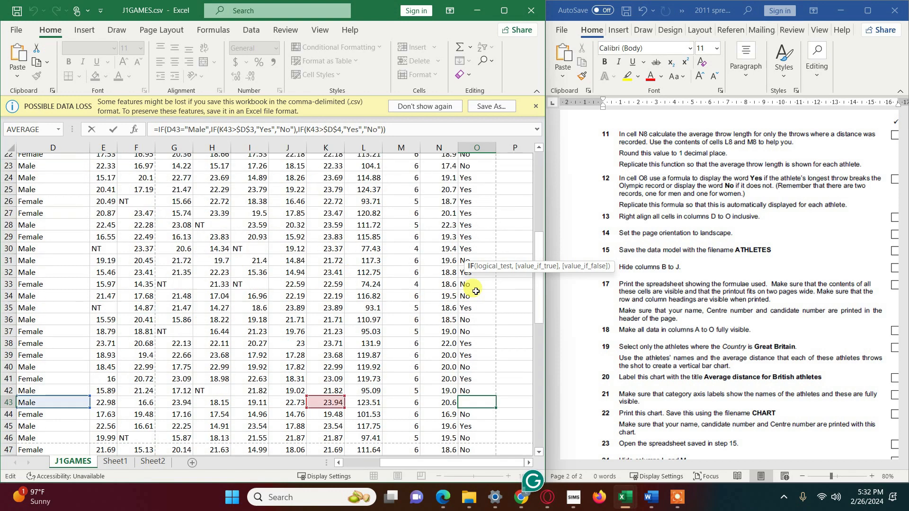
{"action": "scroll", "coordinate": [475, 291], "scroll_direction": "down", "scroll_amount": 11}
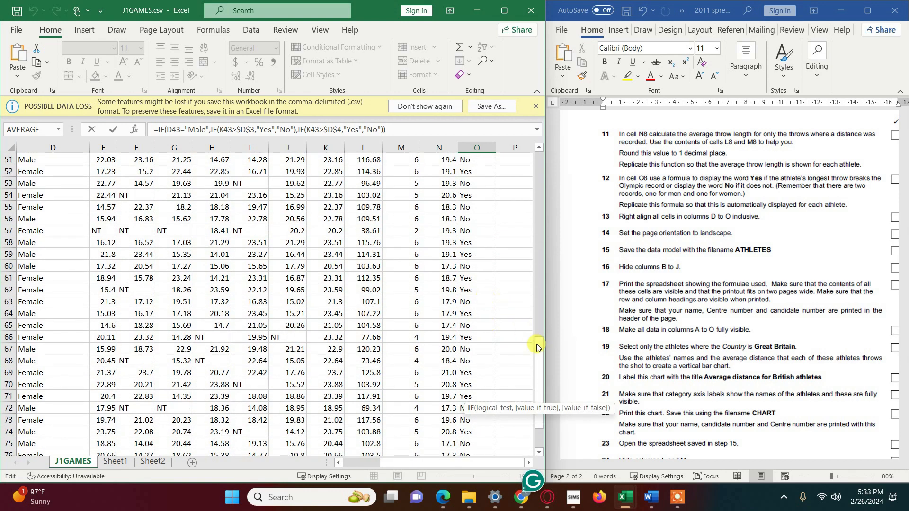
{"action": "left_click_drag", "start_coordinate": [538, 351], "coordinate": [541, 285]}
{"action": "key", "text": "Return"}
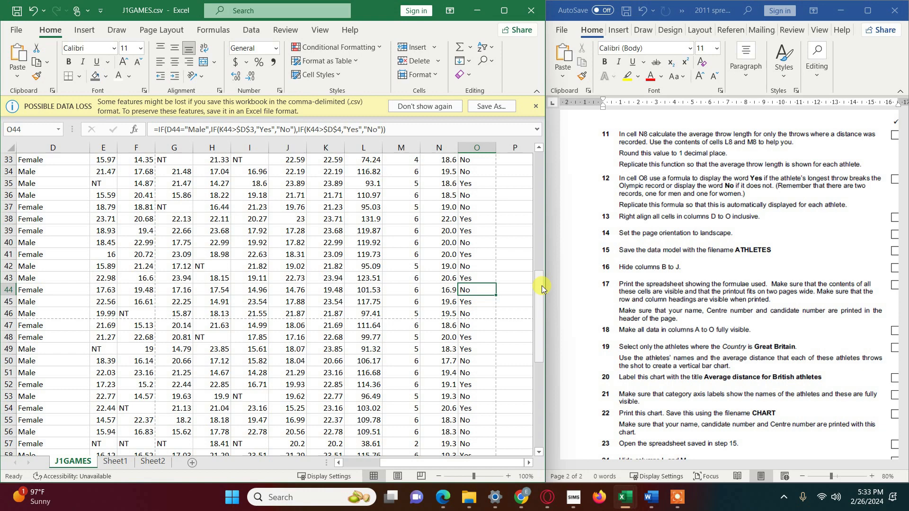
{"action": "left_click_drag", "start_coordinate": [541, 297], "coordinate": [544, 319]}
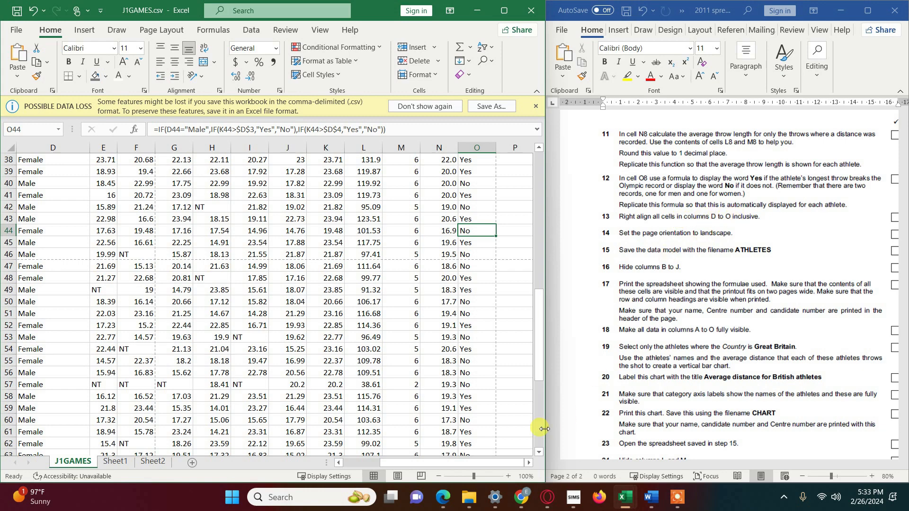
{"action": "left_click_drag", "start_coordinate": [538, 365], "coordinate": [560, 195]}
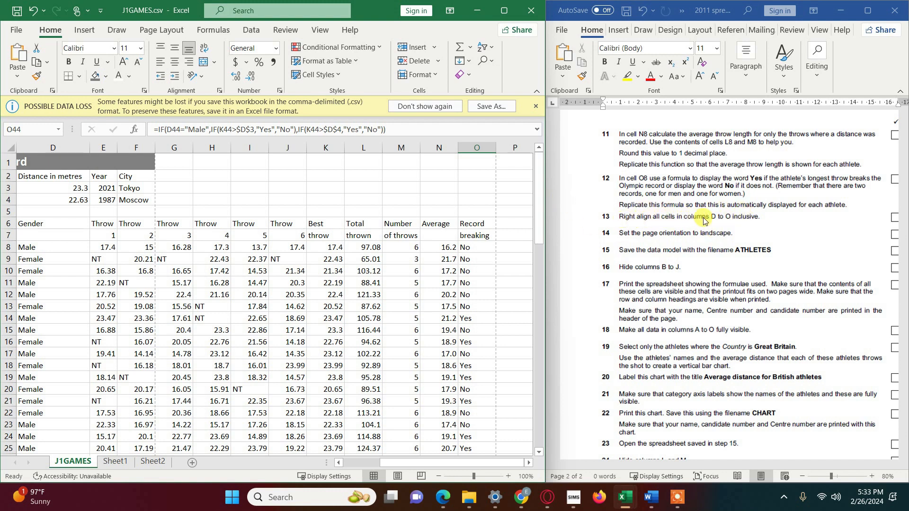
Right-align all cells in columns D to O.
{"action": "left_click_drag", "start_coordinate": [436, 463], "coordinate": [321, 462]}
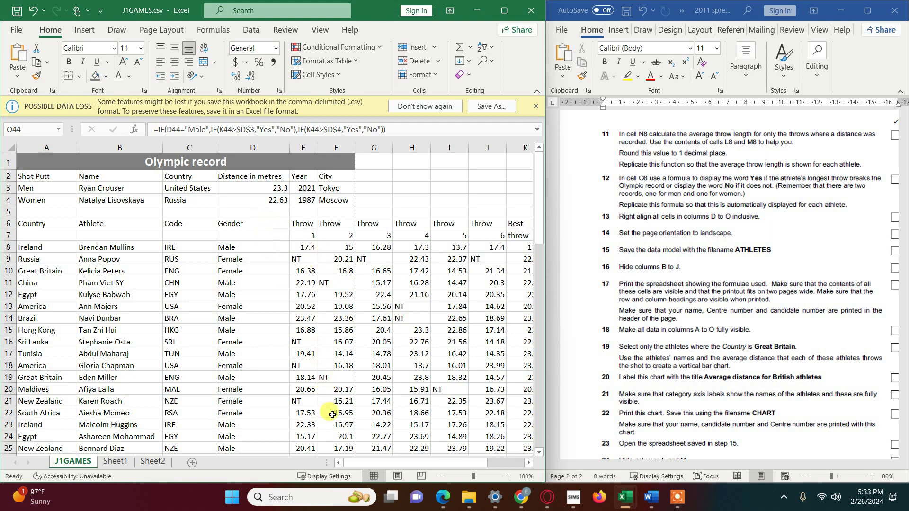
{"action": "left_click_drag", "start_coordinate": [391, 462], "coordinate": [364, 462]}
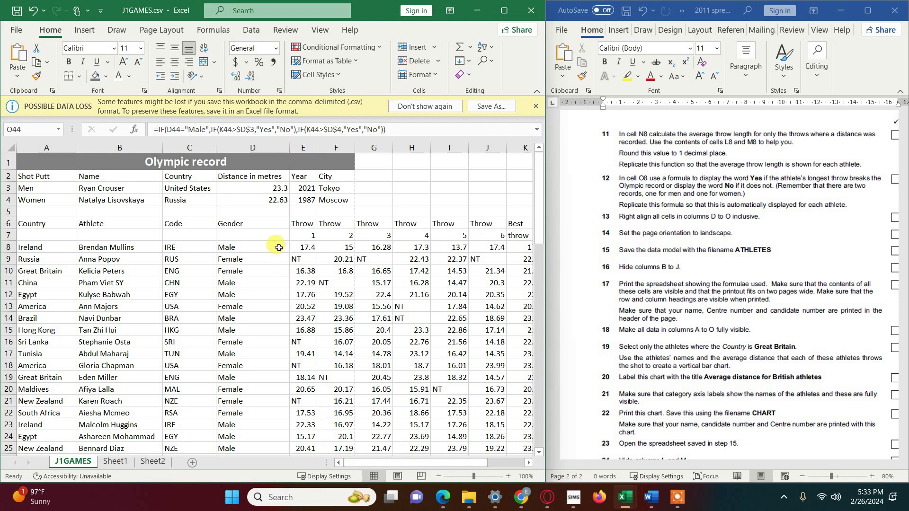
{"action": "left_click_drag", "start_coordinate": [252, 148], "coordinate": [511, 148]}
{"action": "left_click_drag", "start_coordinate": [551, 146], "coordinate": [470, 442]}
{"action": "left_click_drag", "start_coordinate": [408, 464], "coordinate": [450, 460]}
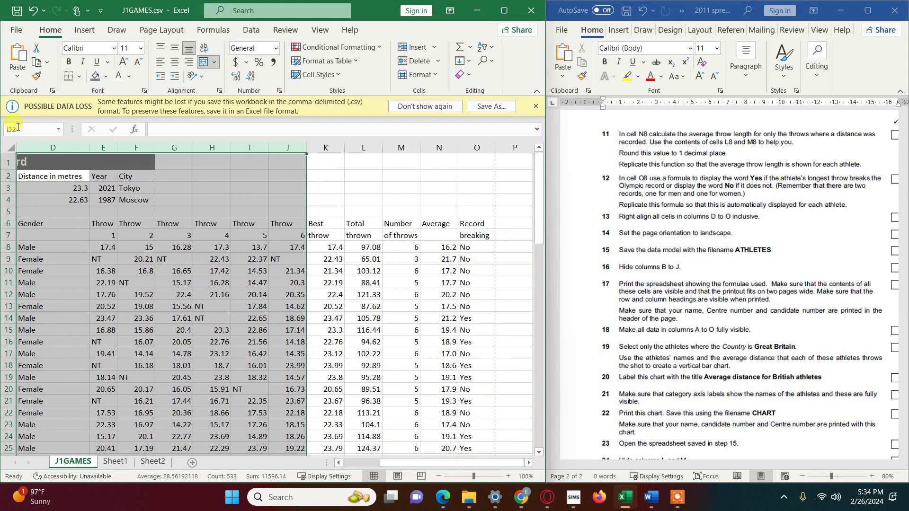
{"action": "left_click_drag", "start_coordinate": [49, 148], "coordinate": [476, 147]}
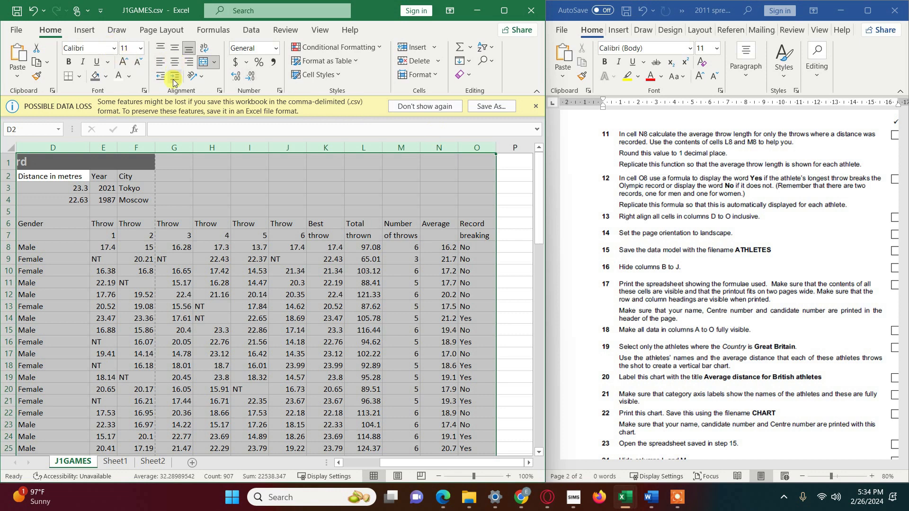
{"action": "left_click", "coordinate": [189, 62]}
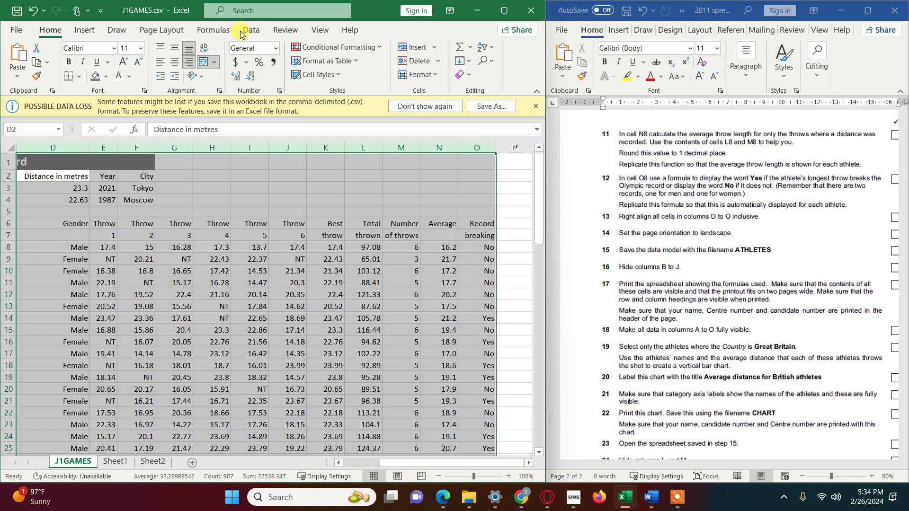
Set the sheet's page orientation to landscape.
{"action": "left_click", "coordinate": [143, 31]}
{"action": "left_click", "coordinate": [129, 79]}
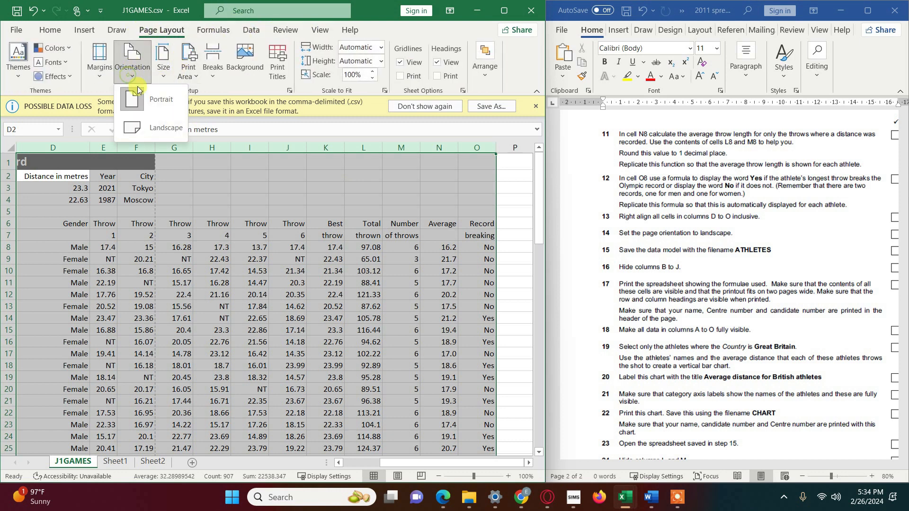
{"action": "left_click", "coordinate": [142, 124]}
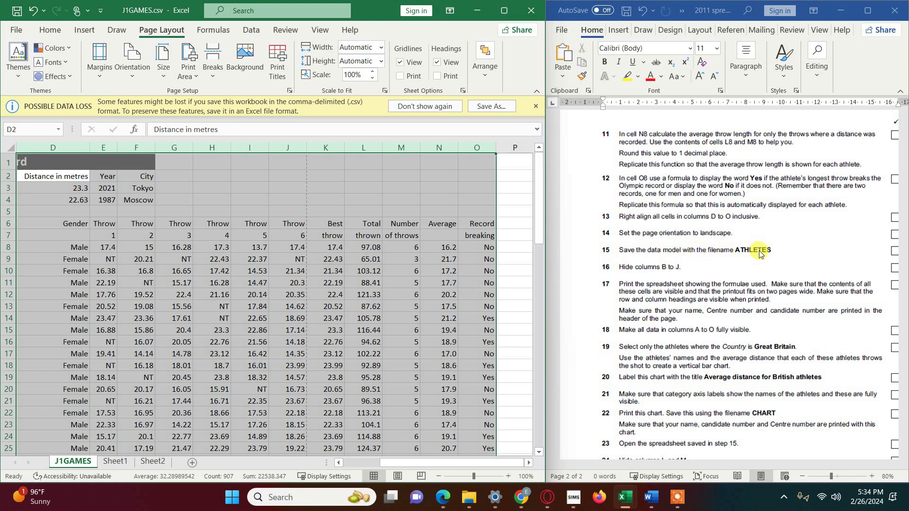
Save the workbook as ATHELETES in Excel Workbook (*.xlsx) format in the 2011-Data-Analysis-Test-And-Files folder.
{"action": "left_click", "coordinate": [18, 30]}
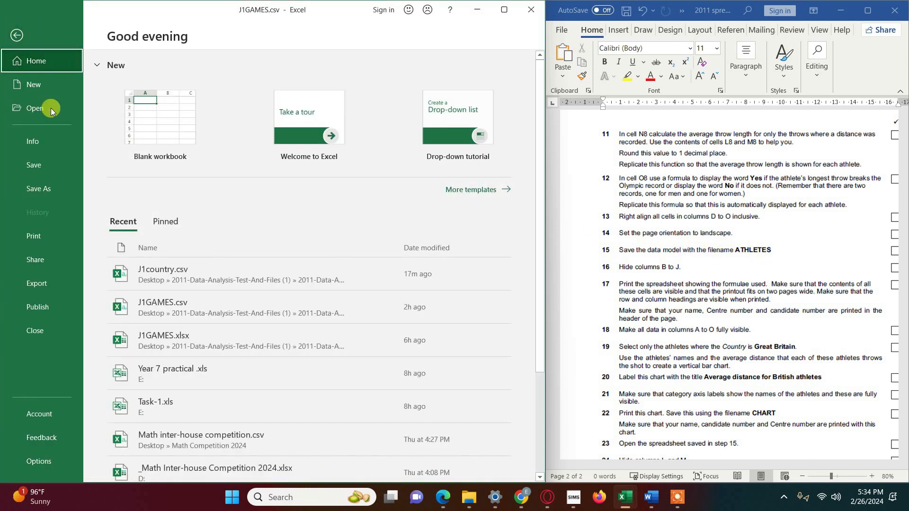
{"action": "left_click", "coordinate": [33, 195]}
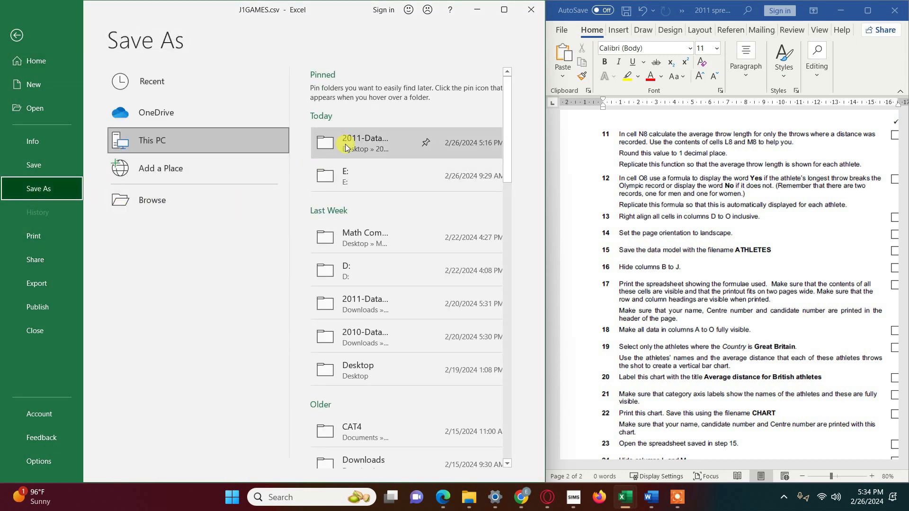
{"action": "left_click", "coordinate": [346, 148]}
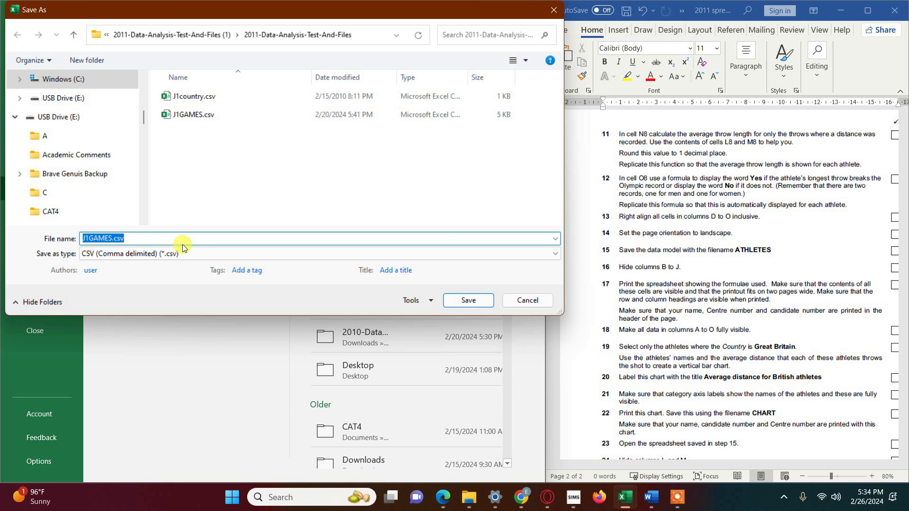
{"action": "type", "text": "ATHELETES"}
{"action": "left_click", "coordinate": [180, 258]}
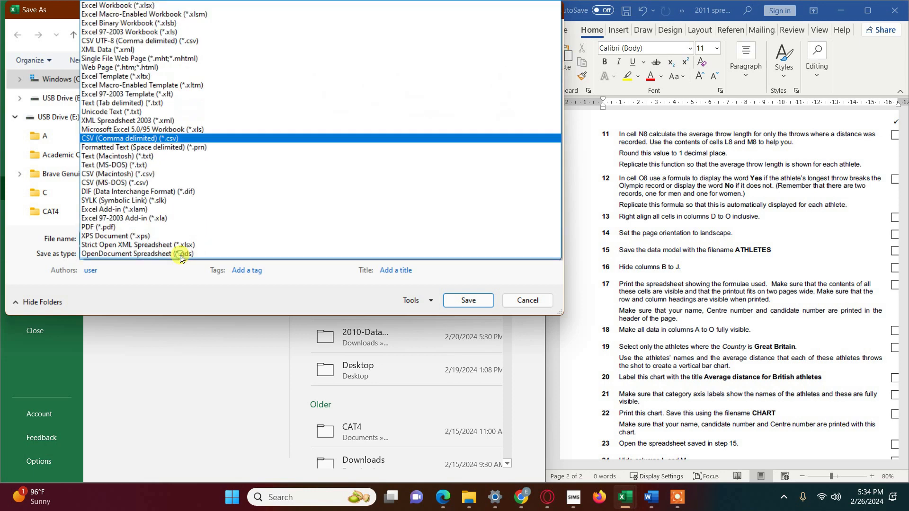
{"action": "left_click", "coordinate": [133, 10]}
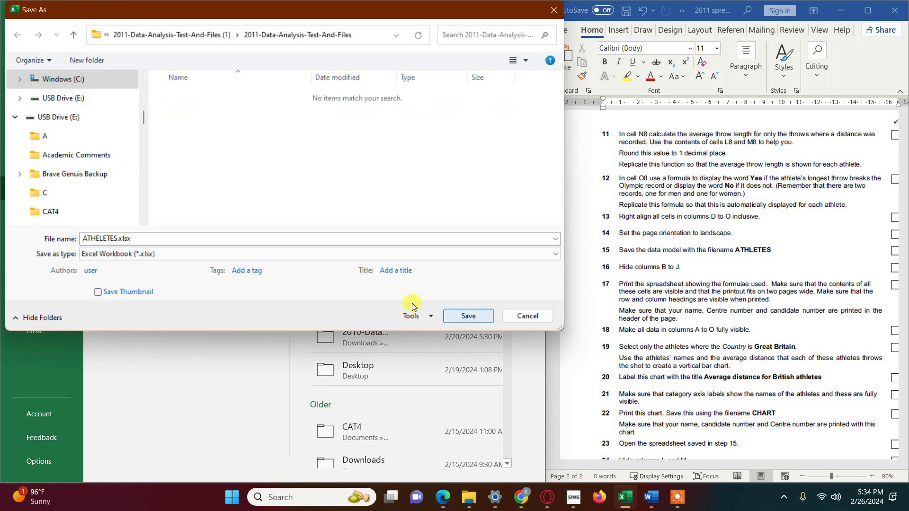
{"action": "left_click", "coordinate": [469, 316]}
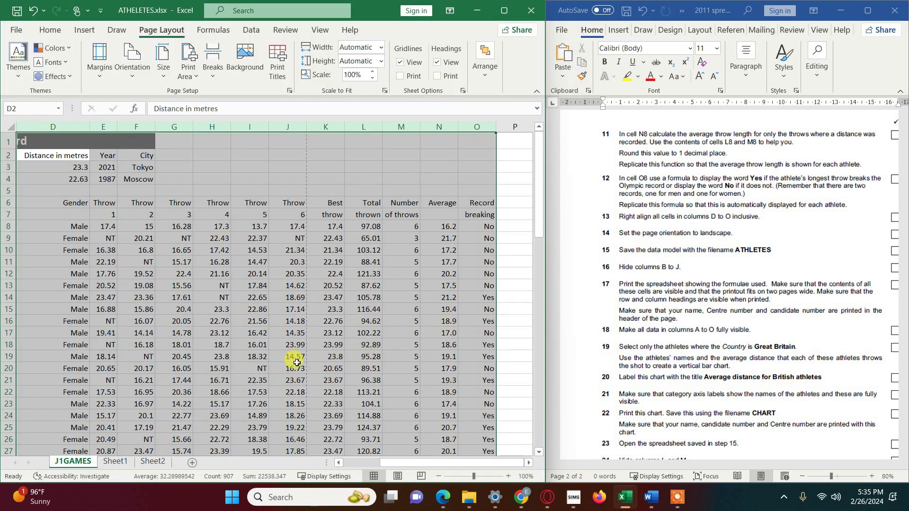
Hide columns B to J on the J1GAMES sheet.
{"action": "left_click_drag", "start_coordinate": [464, 465], "coordinate": [391, 466]}
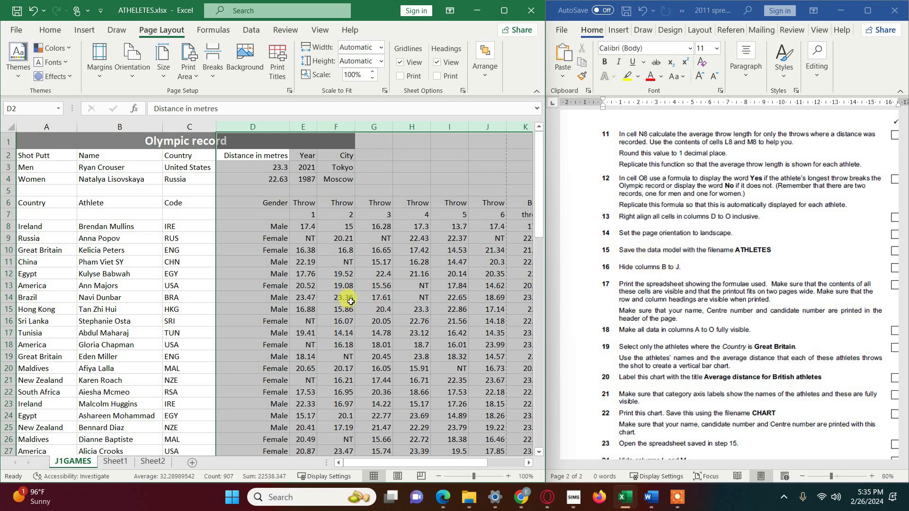
{"action": "left_click", "coordinate": [274, 309]}
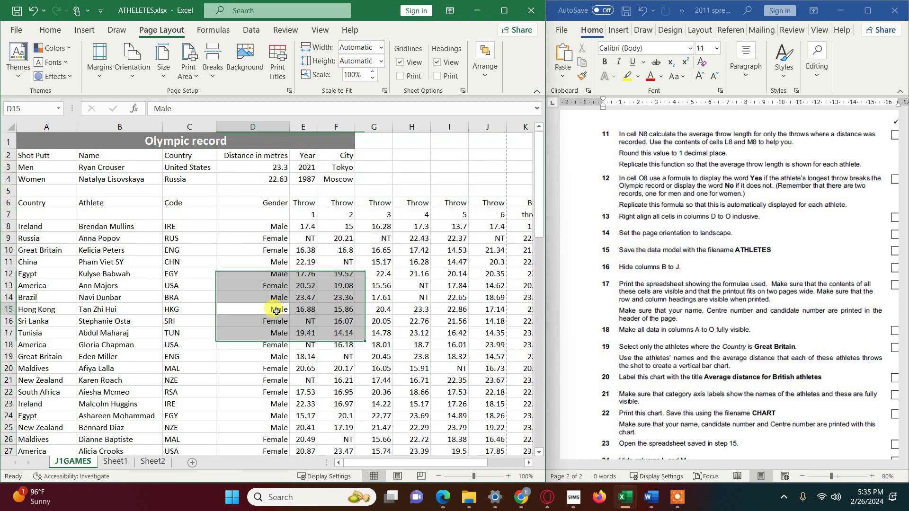
{"action": "left_click", "coordinate": [113, 125]}
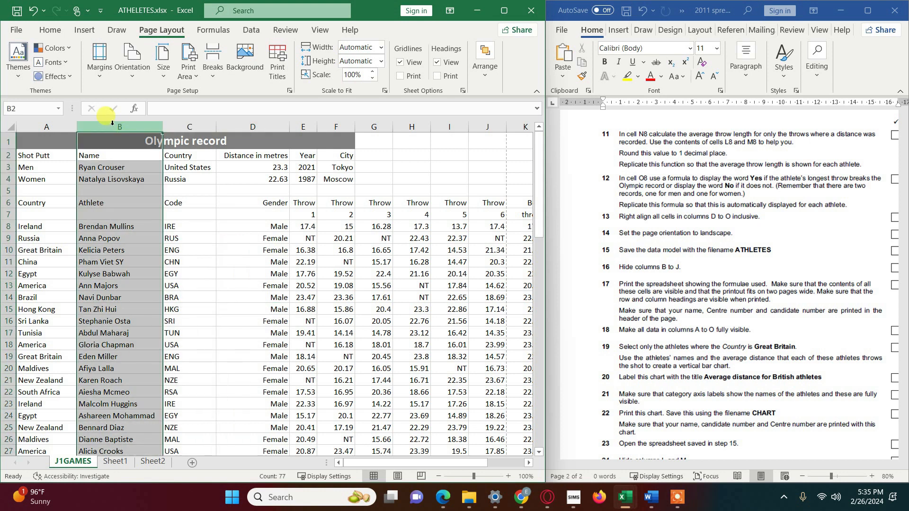
{"action": "left_click_drag", "start_coordinate": [159, 122], "coordinate": [482, 126]}
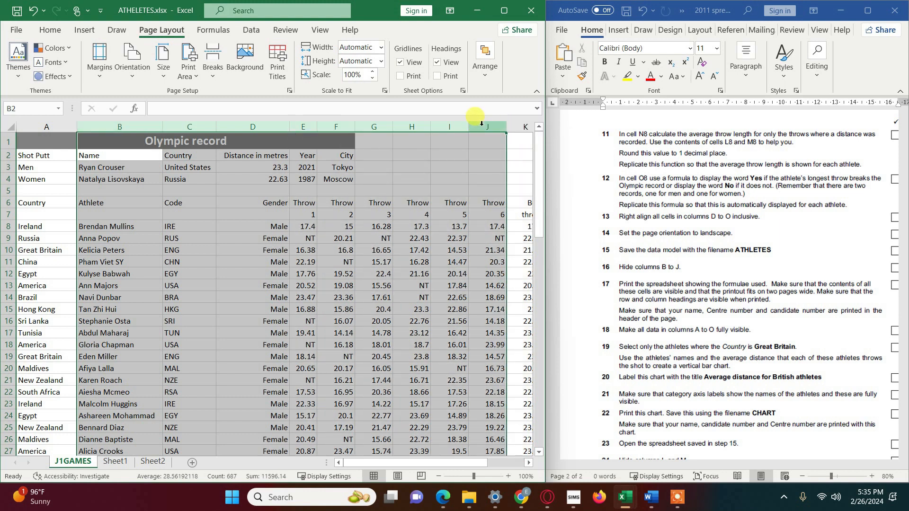
{"action": "right_click", "coordinate": [481, 127]}
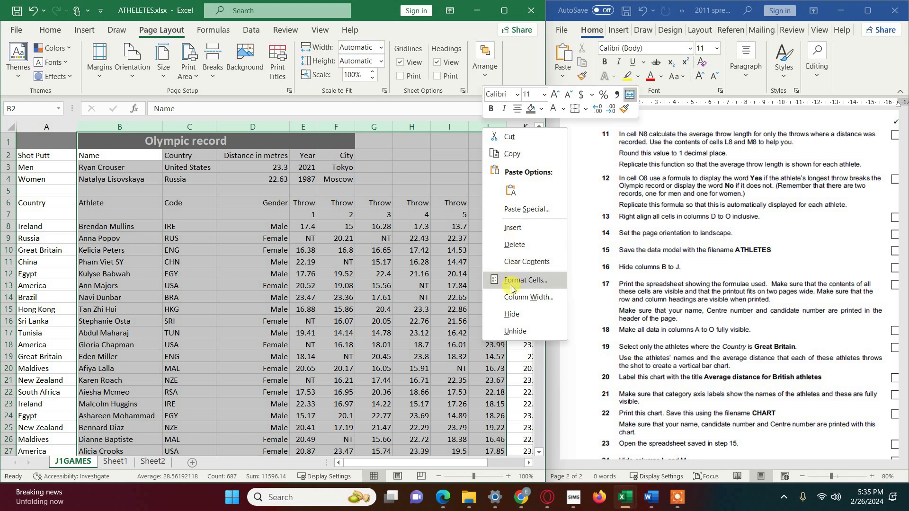
{"action": "left_click", "coordinate": [507, 316]}
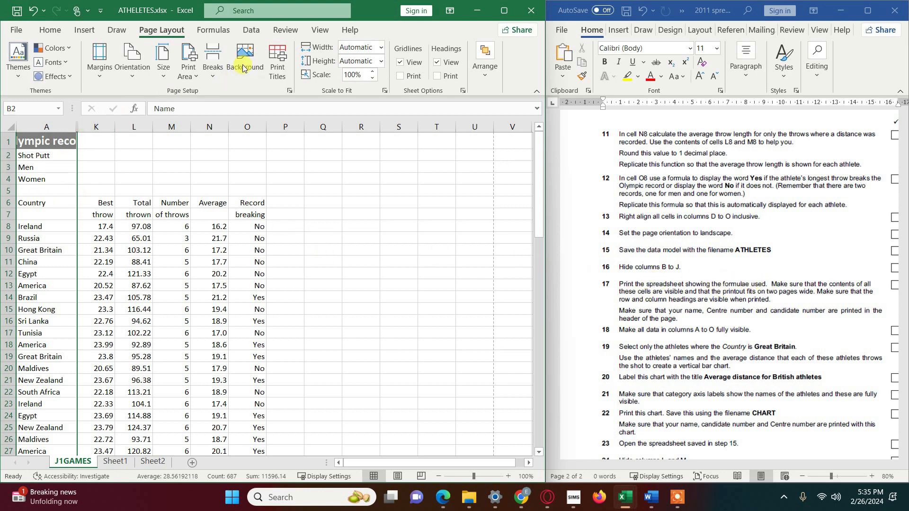
Show the formulas in the J1GAMES sheet's cells instead of their results.
{"action": "left_click", "coordinate": [207, 33]}
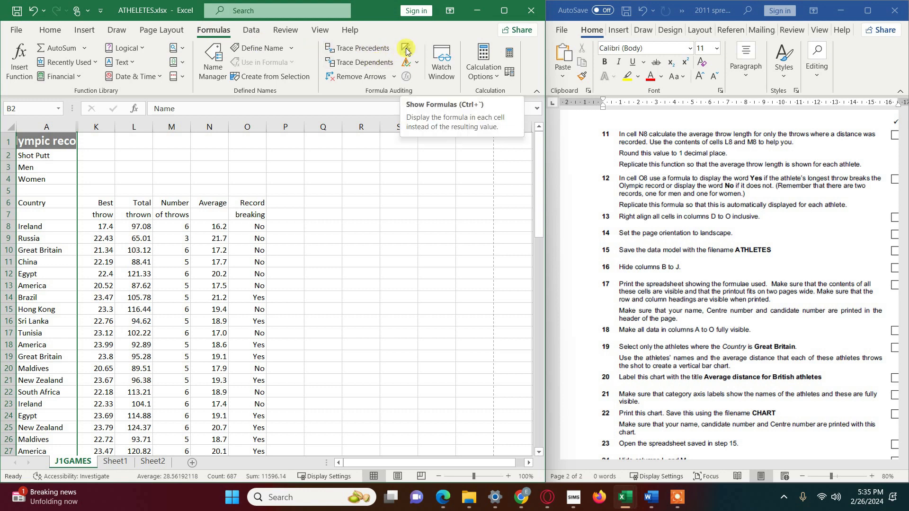
{"action": "left_click", "coordinate": [504, 11]}
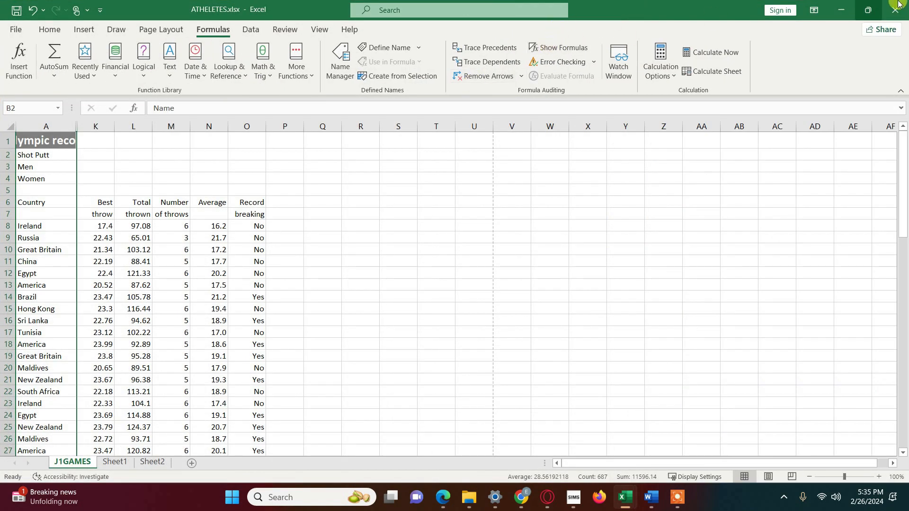
{"action": "left_click", "coordinate": [869, 11]}
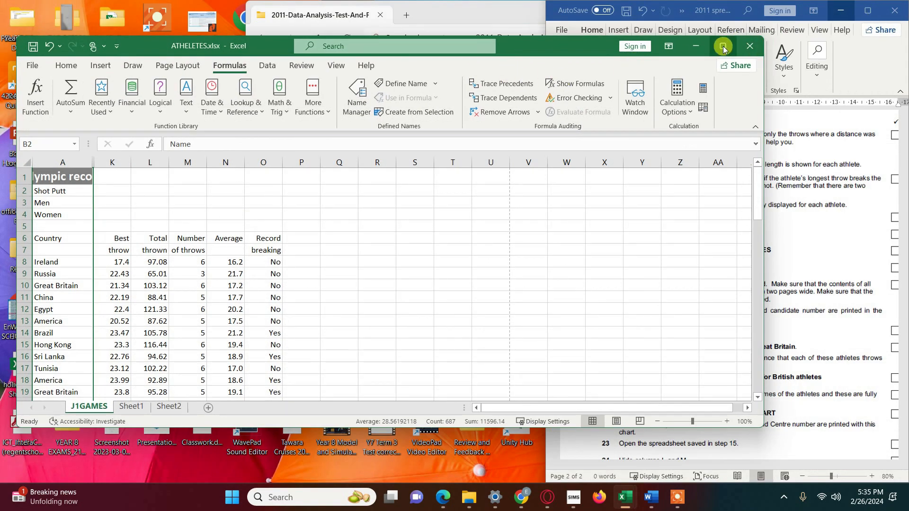
{"action": "key", "text": "super+Left"}
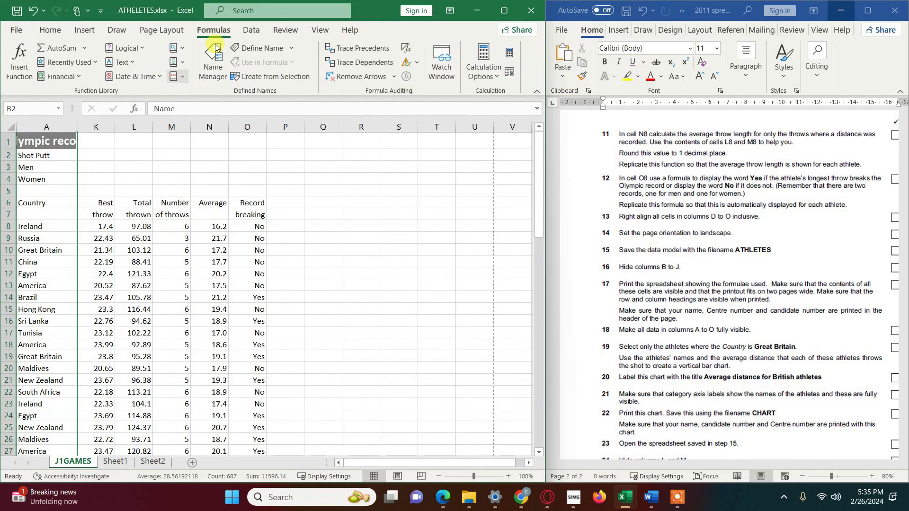
{"action": "left_click", "coordinate": [406, 48]}
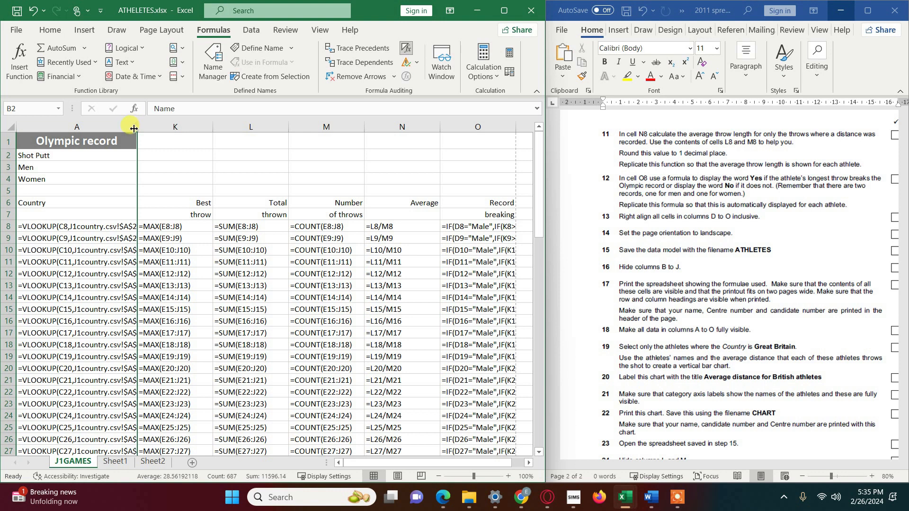
Autofit the widths of columns A and K to O so every formula is fully visible.
{"action": "double_click", "coordinate": [136, 127]}
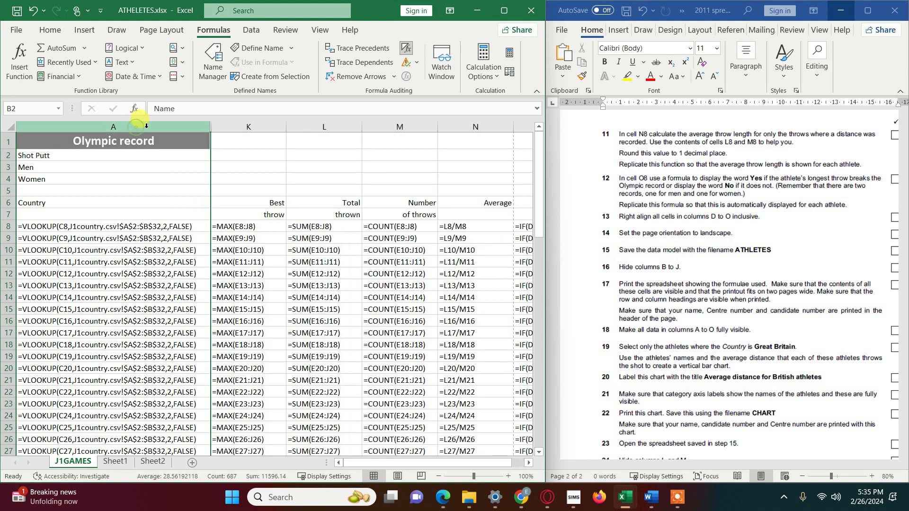
{"action": "double_click", "coordinate": [285, 127]}
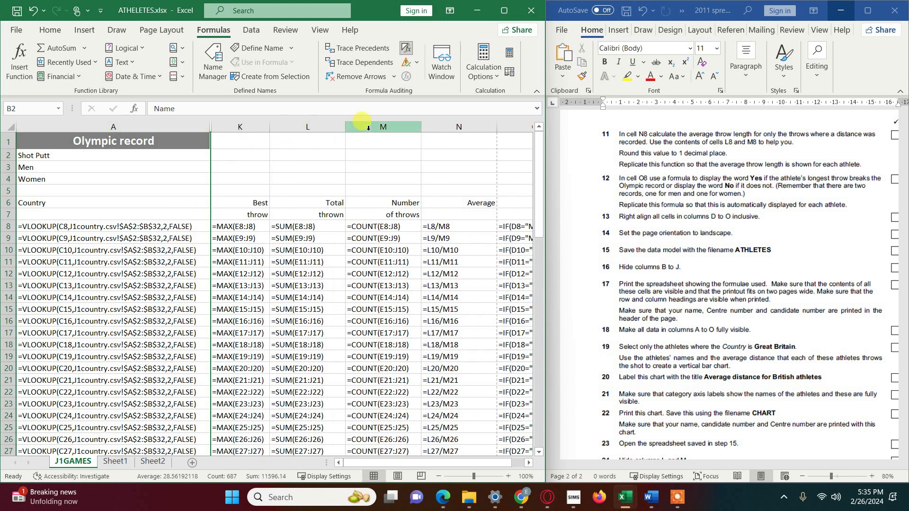
{"action": "double_click", "coordinate": [344, 127]}
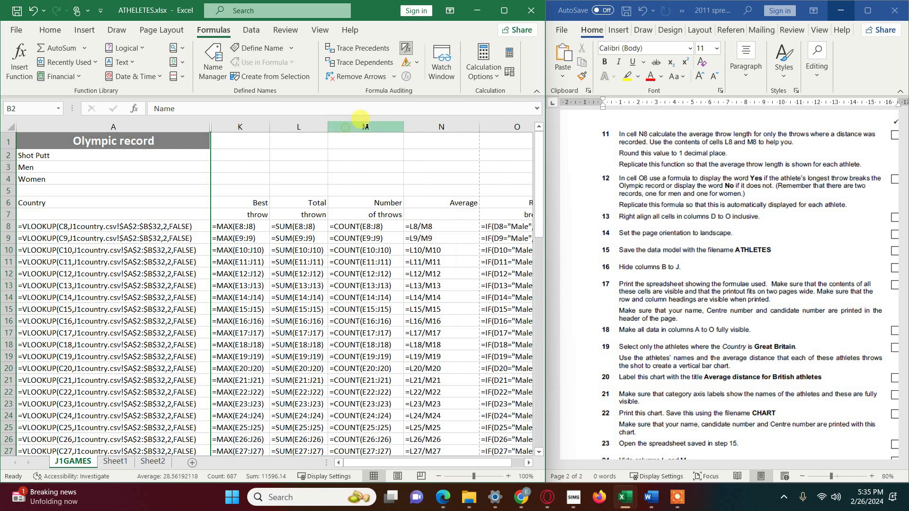
{"action": "double_click", "coordinate": [403, 126]}
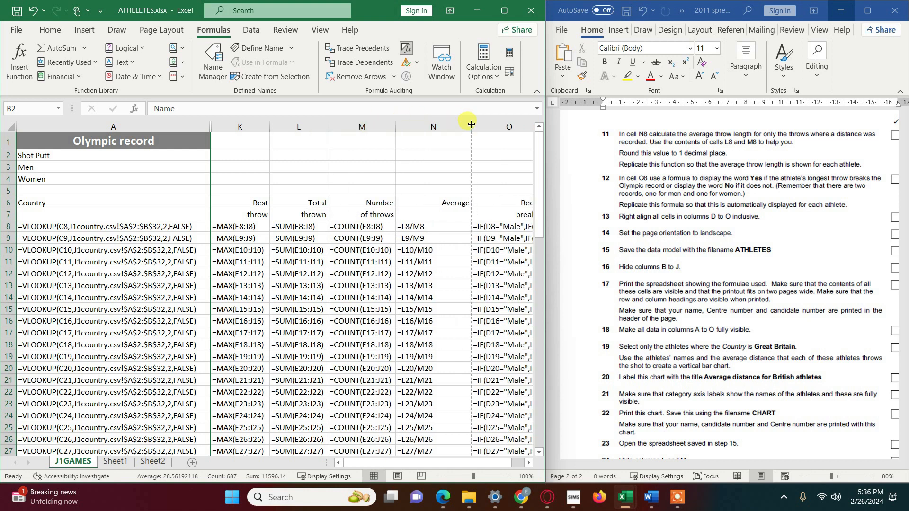
{"action": "double_click", "coordinate": [471, 126]}
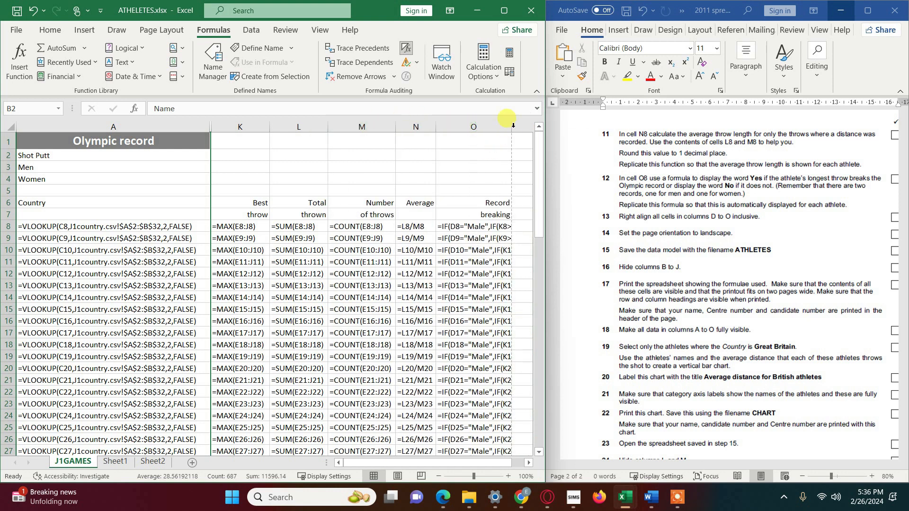
{"action": "double_click", "coordinate": [511, 125]}
{"action": "left_click_drag", "start_coordinate": [365, 463], "coordinate": [460, 453]}
{"action": "left_click", "coordinate": [339, 463]}
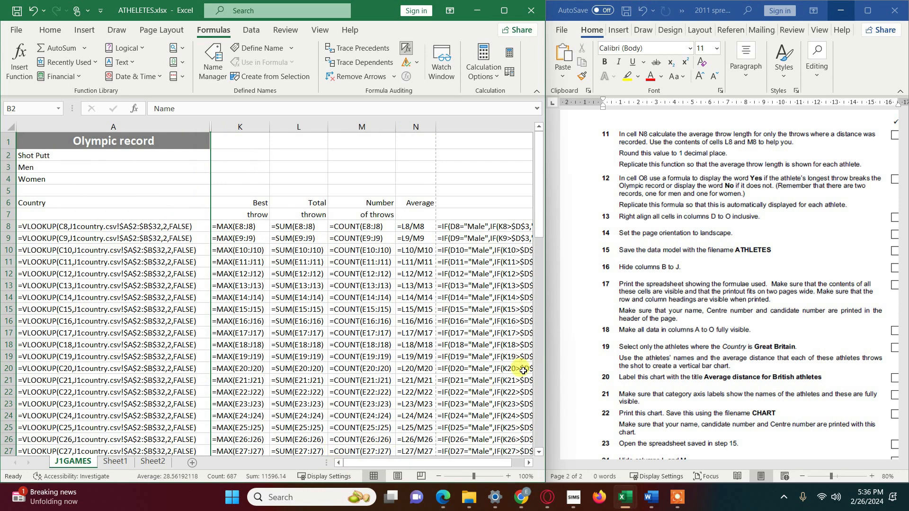
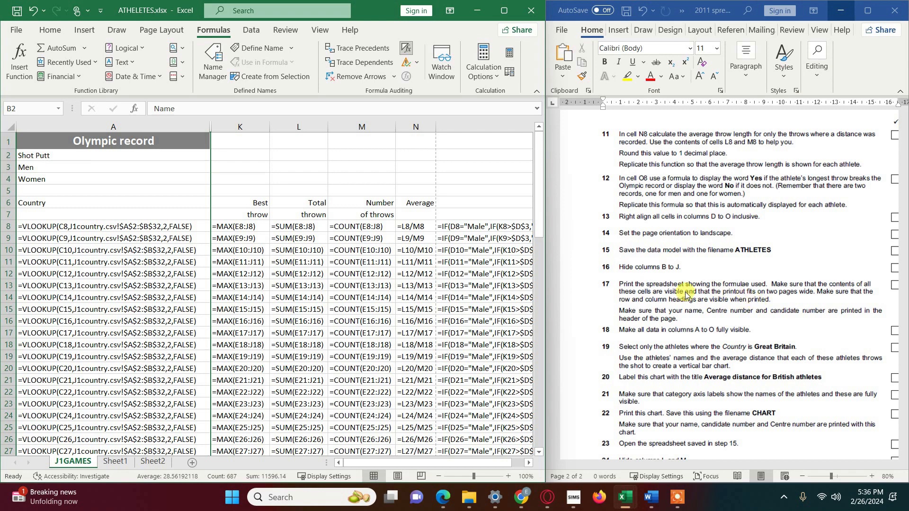
Set the printout to cover the active sheets instead of only the current selection.
{"action": "left_click", "coordinate": [16, 30]}
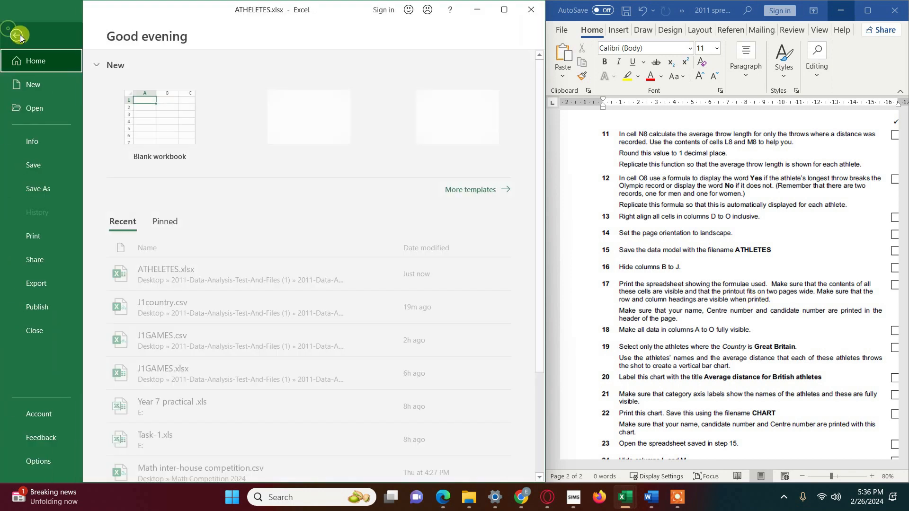
{"action": "left_click", "coordinate": [33, 235]}
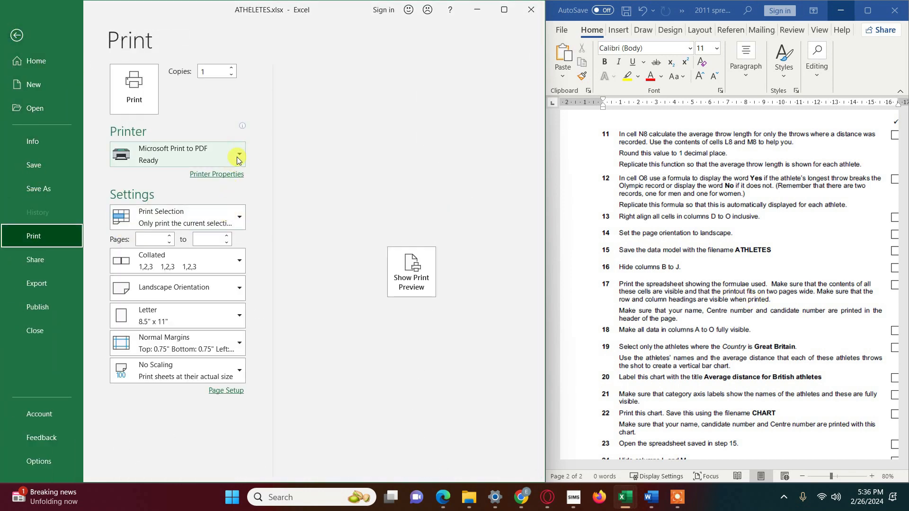
{"action": "left_click", "coordinate": [239, 219]}
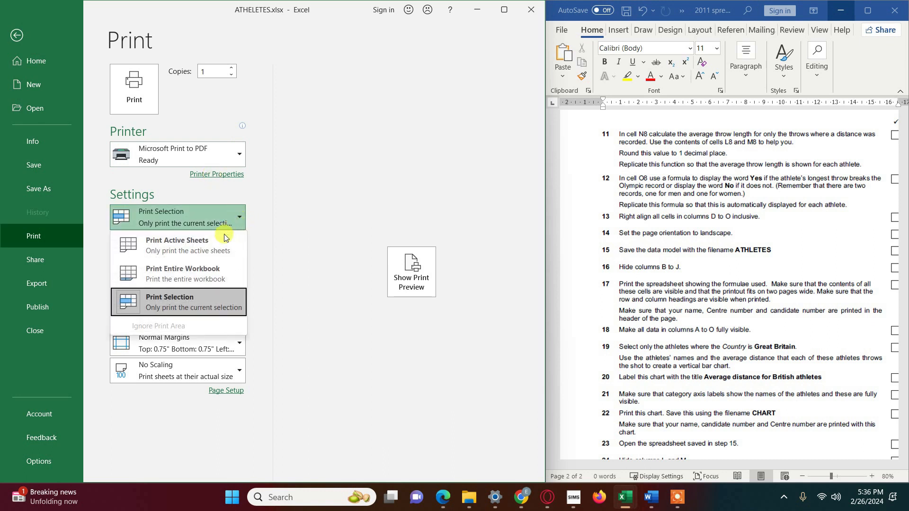
{"action": "left_click", "coordinate": [202, 249]}
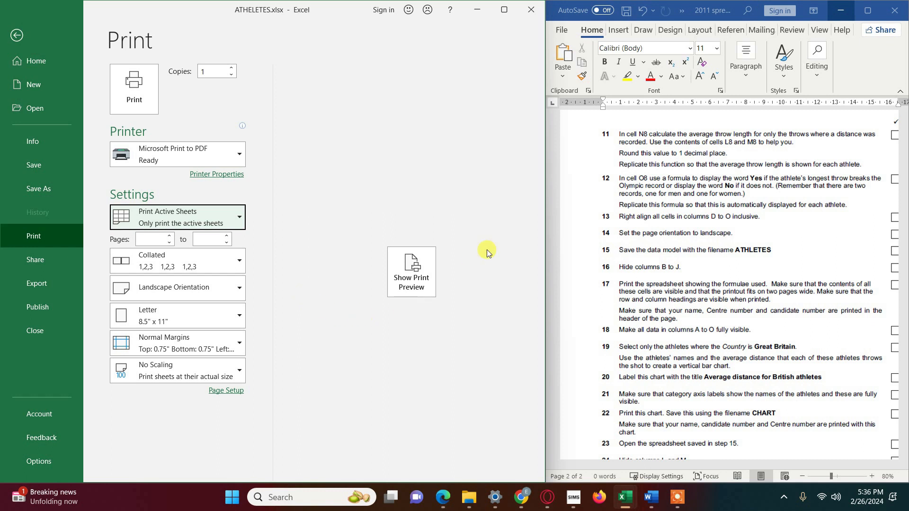
Examine the print preview of the formula sheet in an enlarged window, checking the header details and page layout.
{"action": "left_click", "coordinate": [505, 8]}
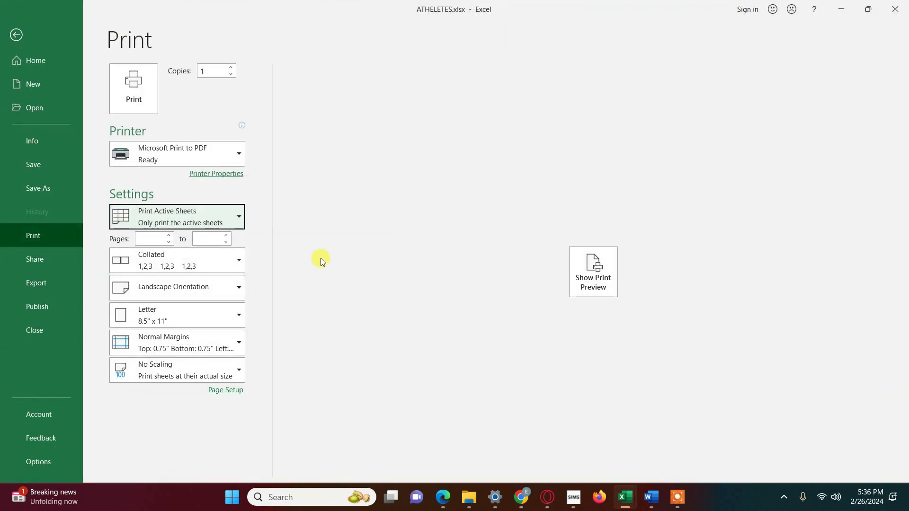
{"action": "left_click", "coordinate": [16, 35]}
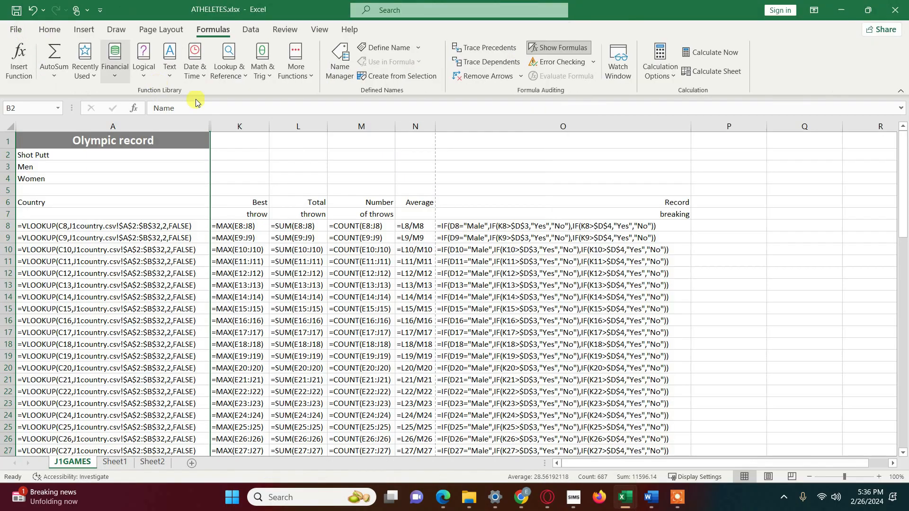
{"action": "left_click", "coordinate": [17, 29]}
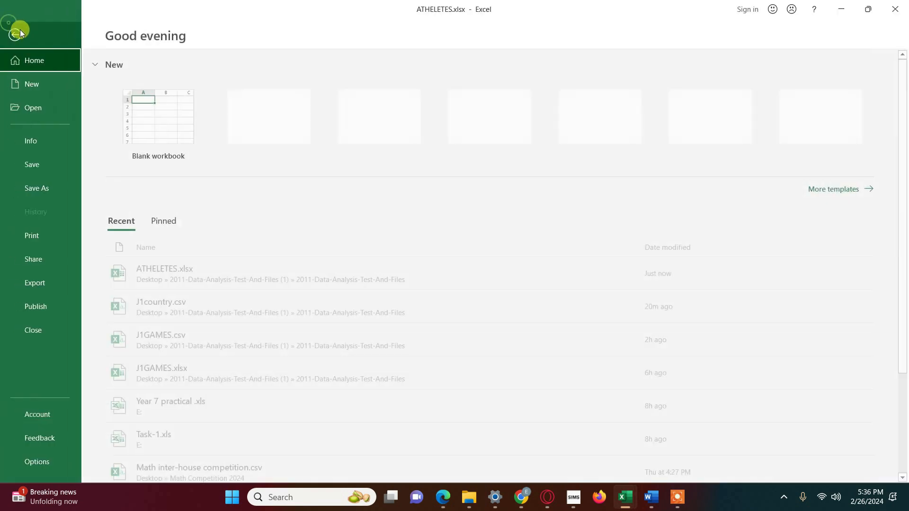
{"action": "left_click", "coordinate": [33, 237]}
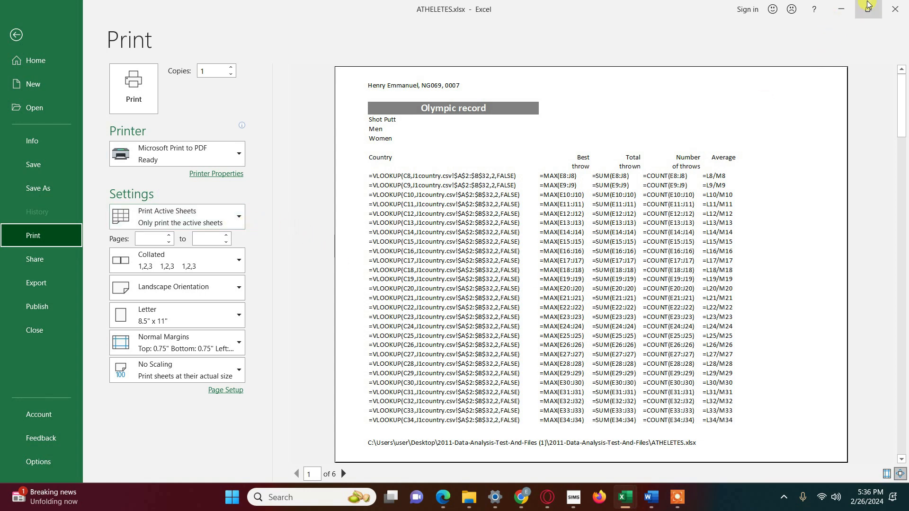
{"action": "mouse_move", "coordinate": [875, 11]}
{"action": "left_click", "coordinate": [824, 43]}
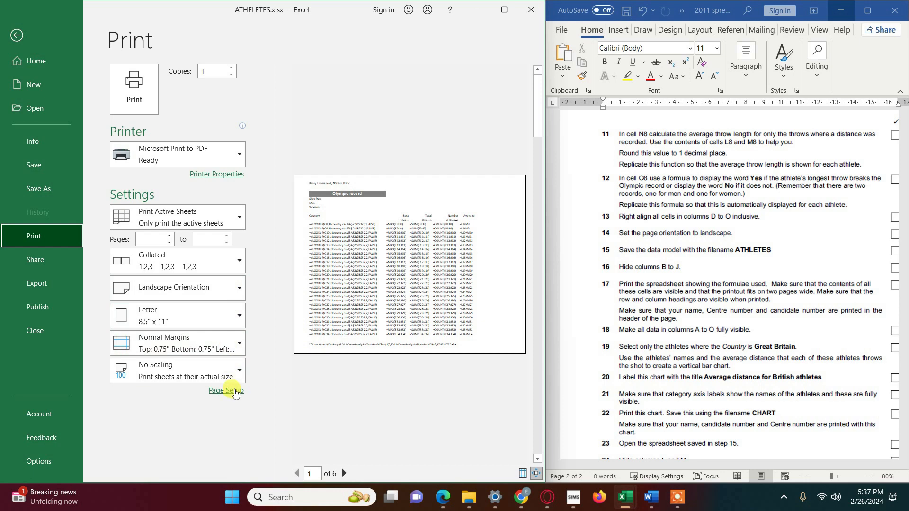
Include row and column headings in the sheet's printout.
{"action": "left_click", "coordinate": [235, 391]}
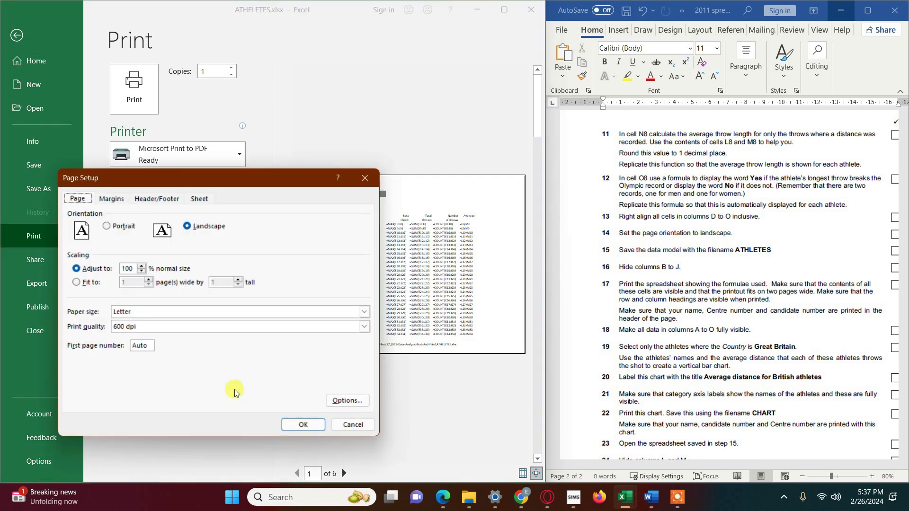
{"action": "left_click_drag", "start_coordinate": [284, 180], "coordinate": [306, 138]}
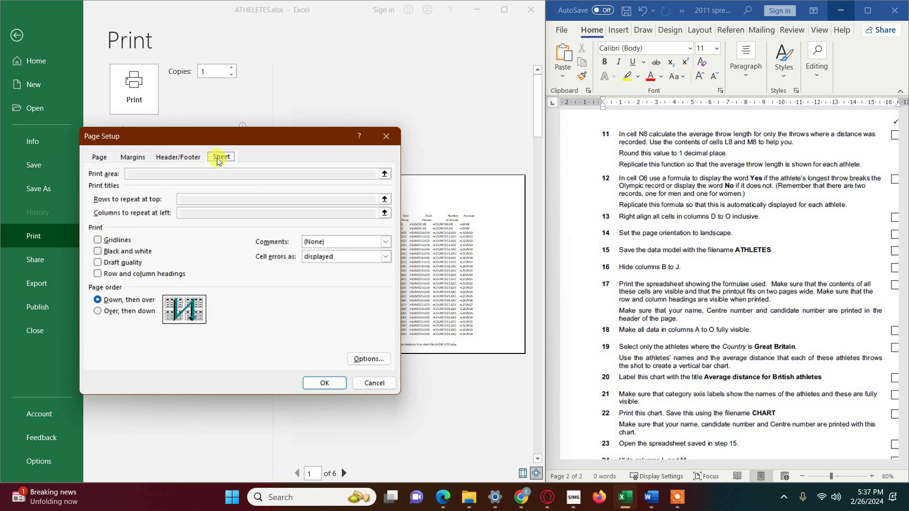
{"action": "left_click", "coordinate": [98, 274]}
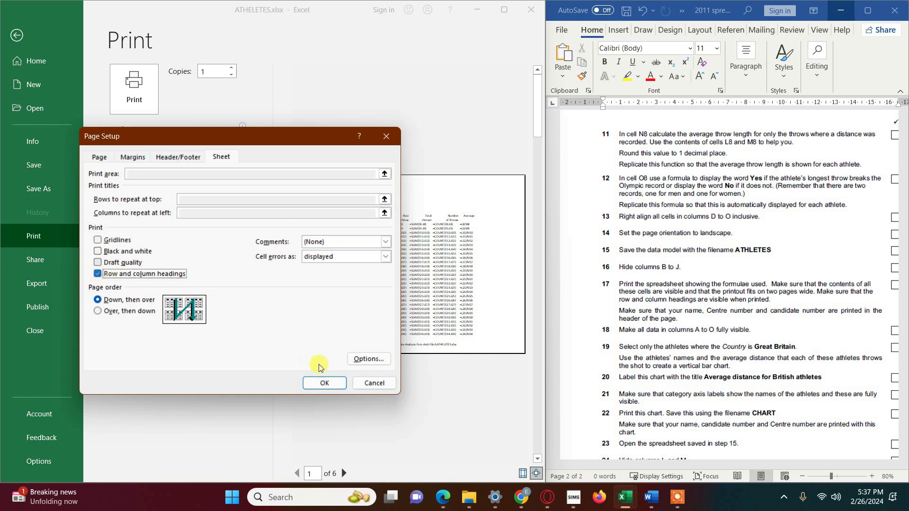
{"action": "left_click", "coordinate": [327, 382]}
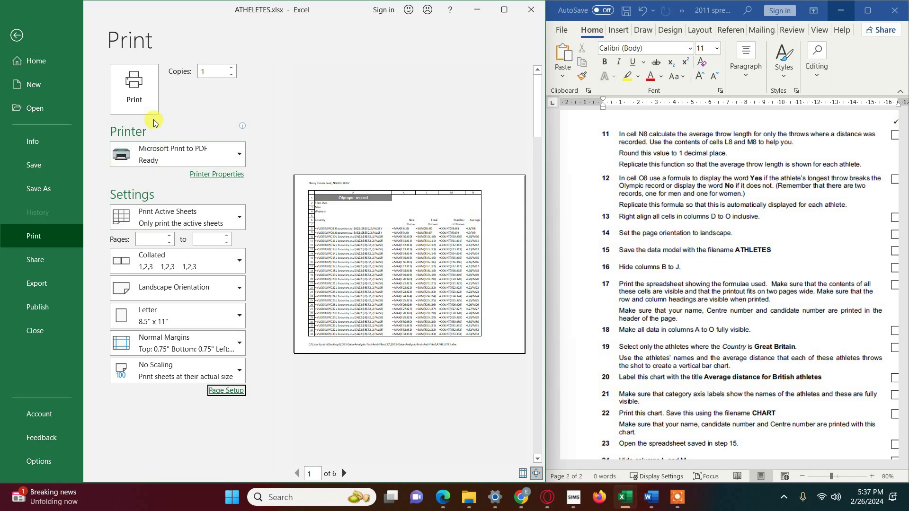
Print the formula sheet to a PDF named Printout 2 in the 2011-Data-Analysis-Test-And-Files folder.
{"action": "left_click", "coordinate": [143, 104]}
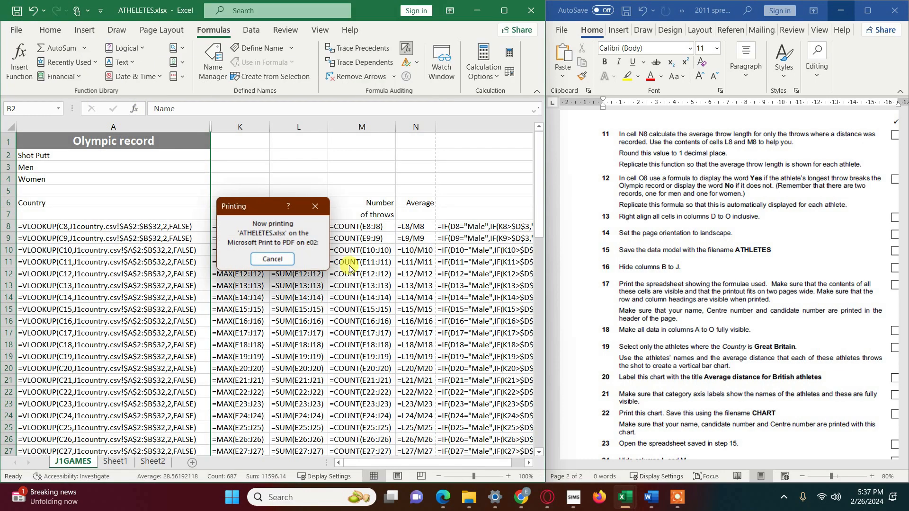
{"action": "type", "text": "P"}
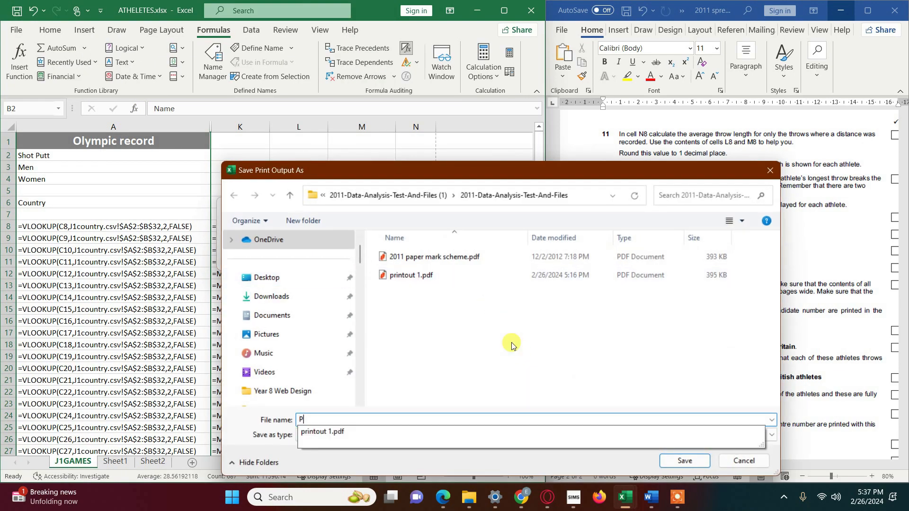
{"action": "type", "text": "rintout 2"}
{"action": "left_click", "coordinate": [693, 460]}
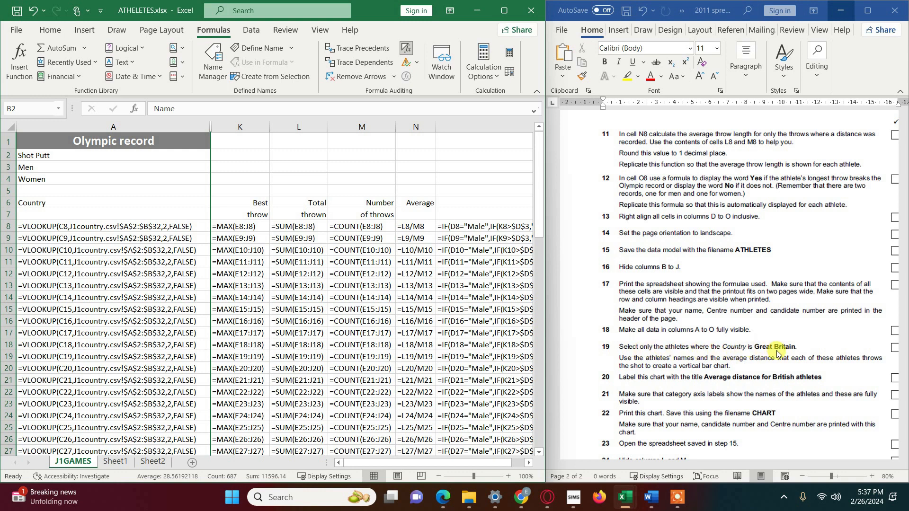
Turn off the formula display so the J1GAMES cells show their results.
{"action": "left_click", "coordinate": [408, 49]}
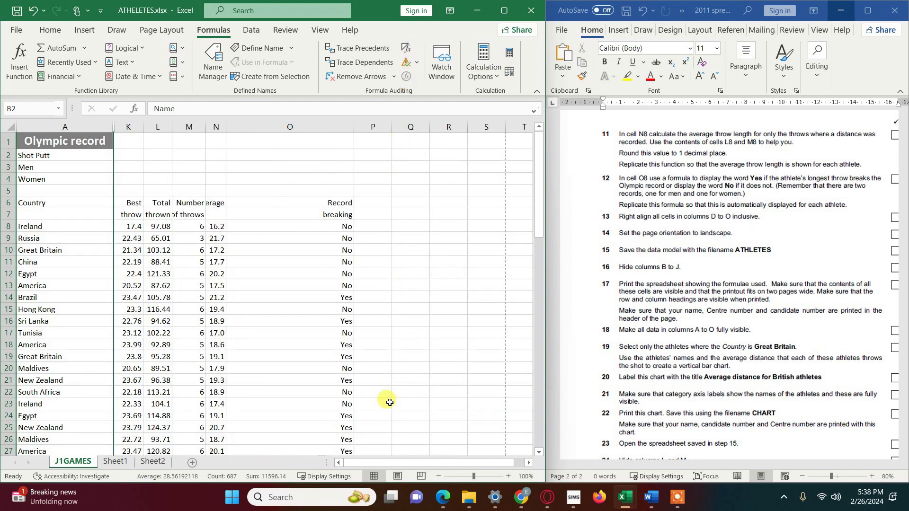
Add filters to the heading row 6 across columns A to O of the athletes table.
{"action": "left_click_drag", "start_coordinate": [441, 467], "coordinate": [399, 469]}
{"action": "left_click_drag", "start_coordinate": [25, 207], "coordinate": [347, 203]}
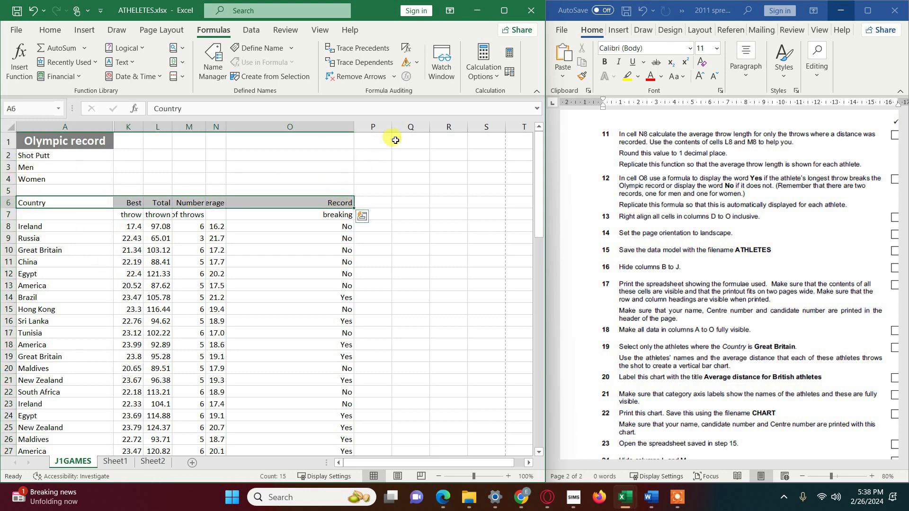
{"action": "left_click", "coordinate": [51, 31]}
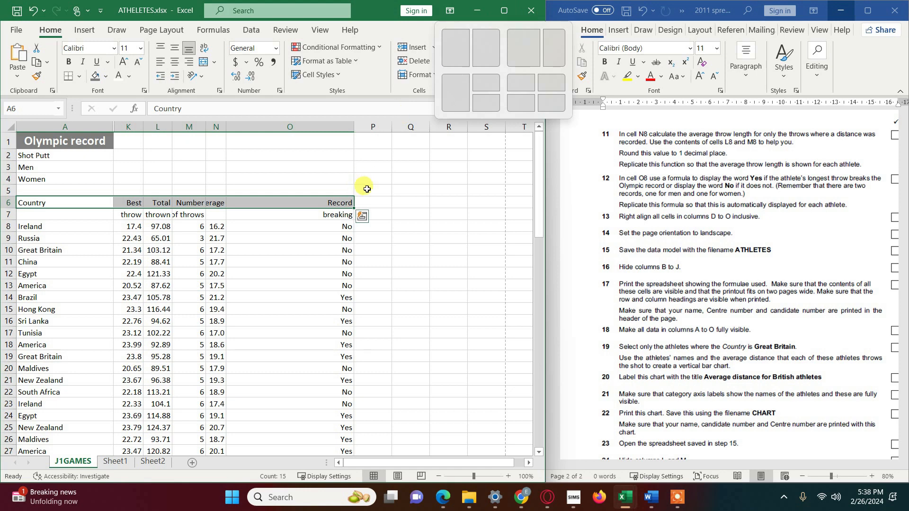
{"action": "left_click", "coordinate": [470, 49]}
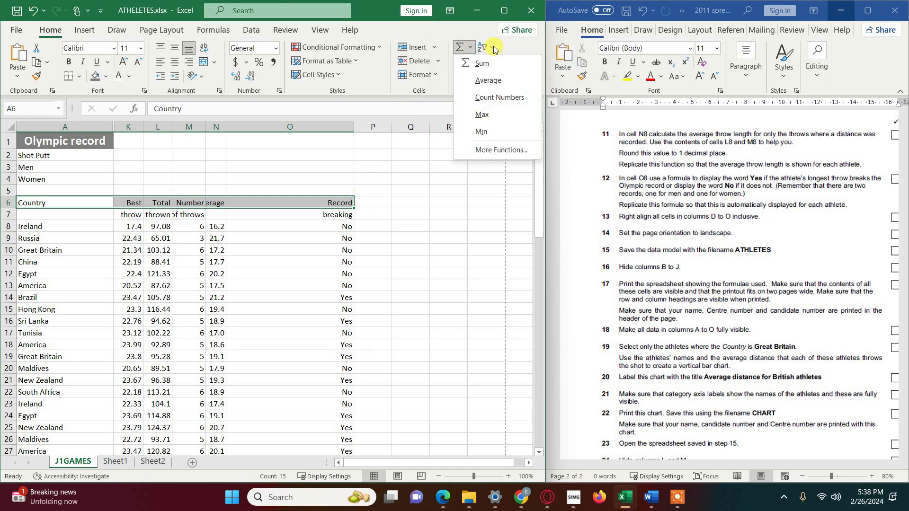
{"action": "left_click", "coordinate": [485, 47]}
{"action": "left_click", "coordinate": [505, 116]}
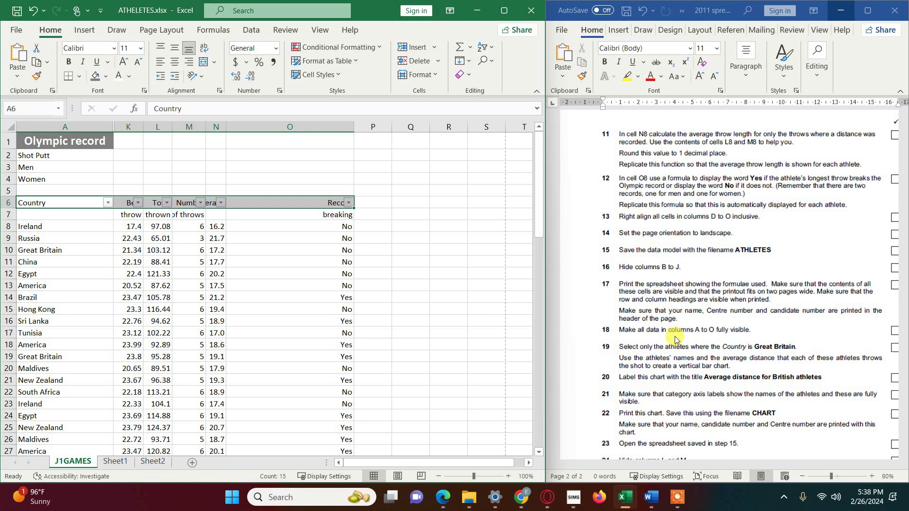
Unhide columns B to J one after another so the full athletes table shows.
{"action": "double_click", "coordinate": [115, 126]}
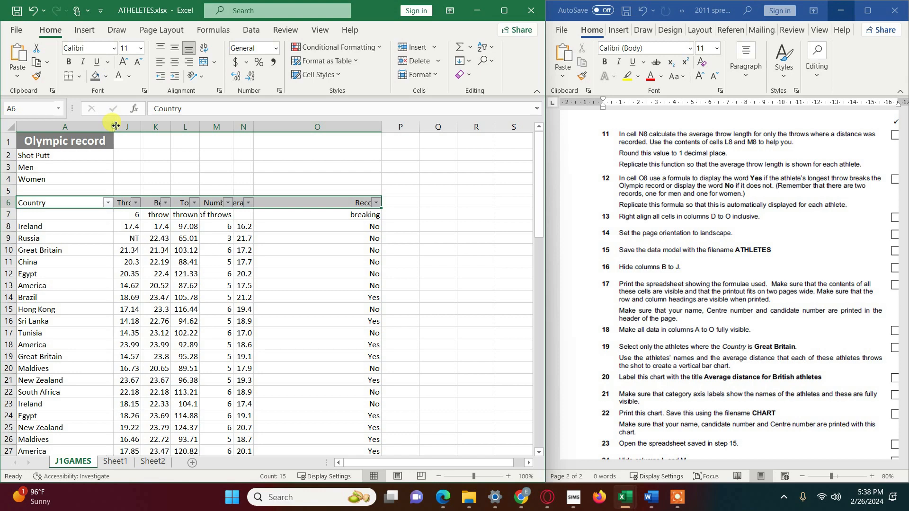
{"action": "double_click", "coordinate": [115, 126]}
{"action": "double_click", "coordinate": [115, 126]}
{"action": "double_click", "coordinate": [116, 126]}
{"action": "double_click", "coordinate": [116, 126]}
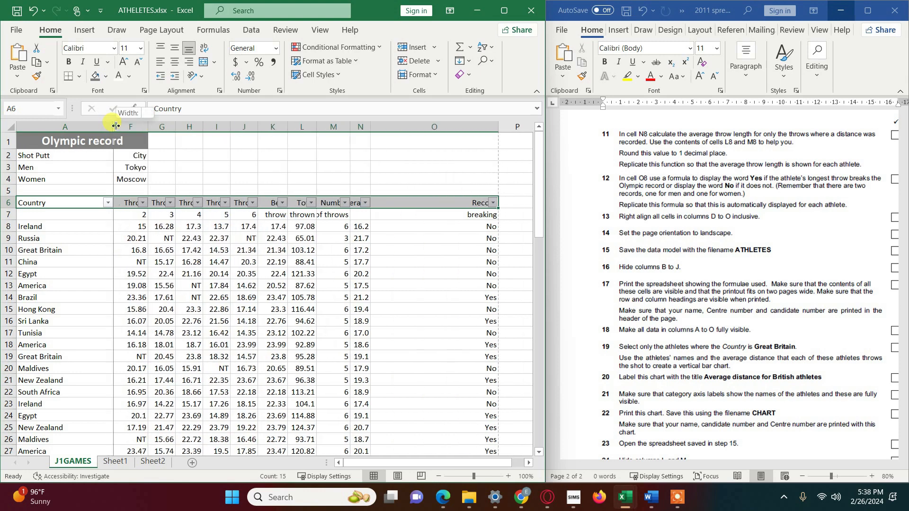
{"action": "double_click", "coordinate": [116, 126]}
{"action": "double_click", "coordinate": [115, 126]}
{"action": "double_click", "coordinate": [116, 126]}
{"action": "double_click", "coordinate": [116, 125]}
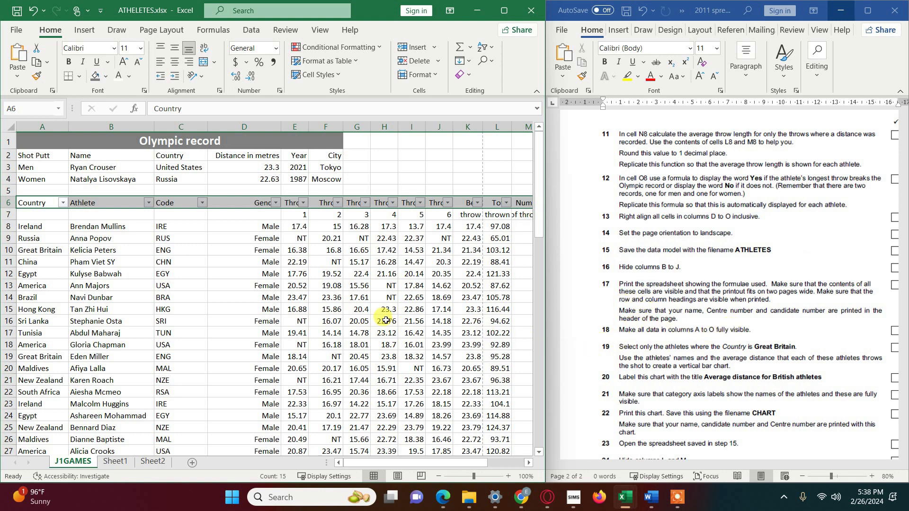
Filter the Country column to show only Great Britain.
{"action": "left_click", "coordinate": [62, 203]}
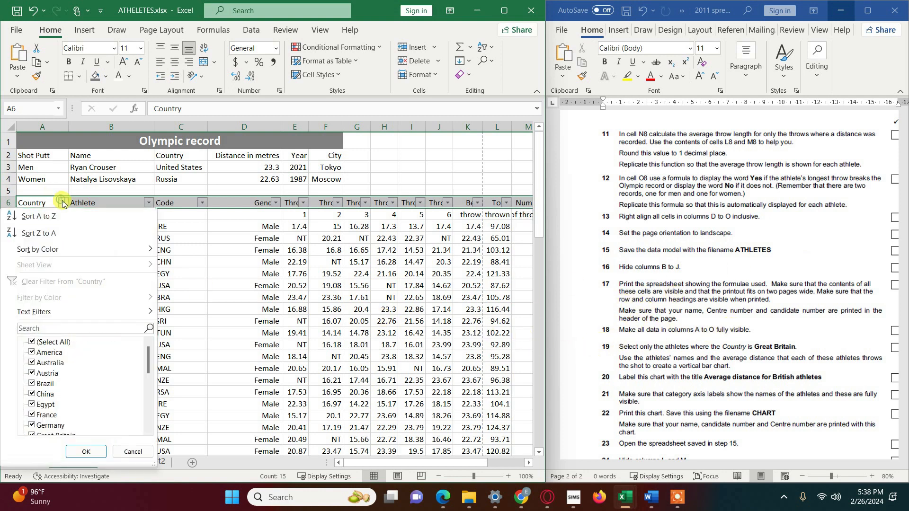
{"action": "left_click", "coordinate": [39, 345]}
{"action": "left_click_drag", "start_coordinate": [148, 365], "coordinate": [148, 386]}
{"action": "left_click", "coordinate": [31, 383]}
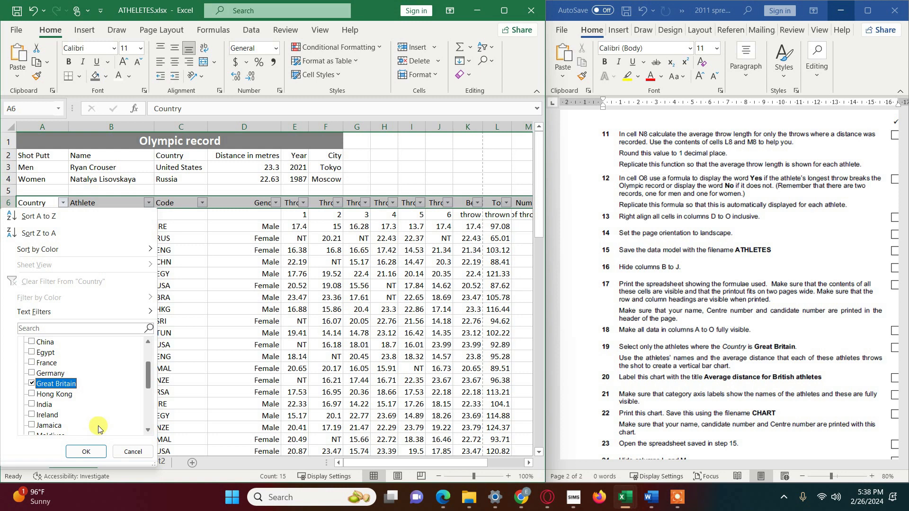
{"action": "left_click", "coordinate": [86, 451]}
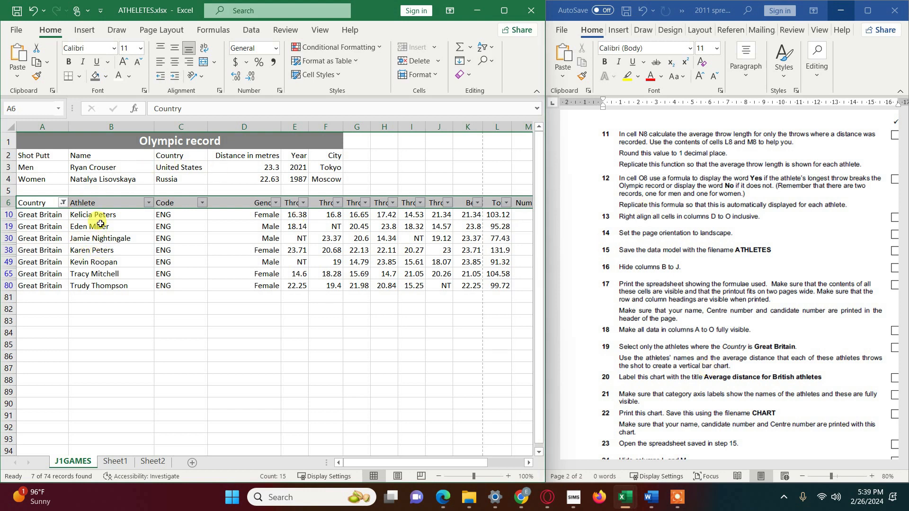
{"action": "left_click_drag", "start_coordinate": [104, 216], "coordinate": [107, 280]}
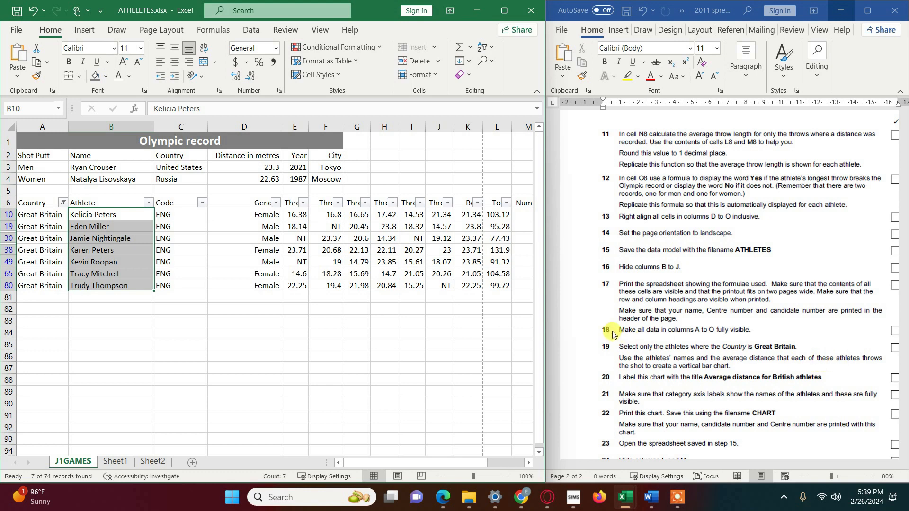
{"action": "left_click_drag", "start_coordinate": [509, 128], "coordinate": [478, 127]}
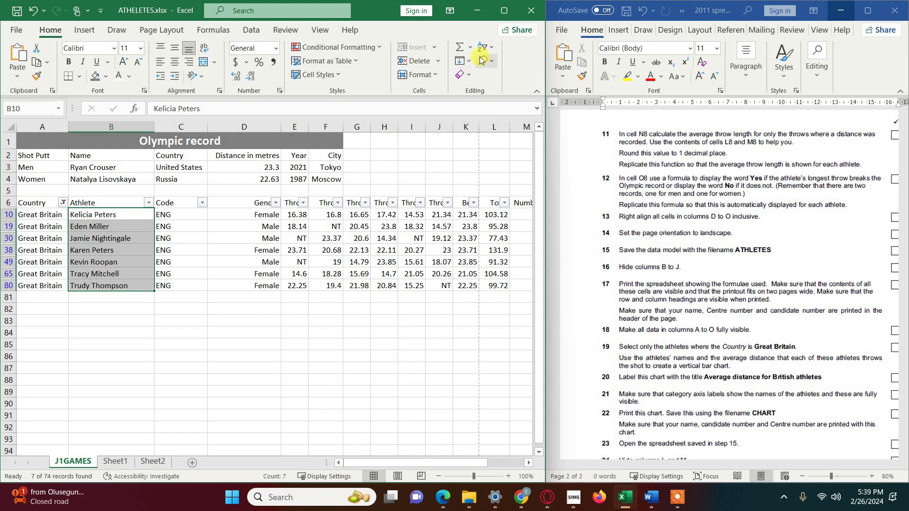
{"action": "left_click_drag", "start_coordinate": [392, 461], "coordinate": [410, 456]}
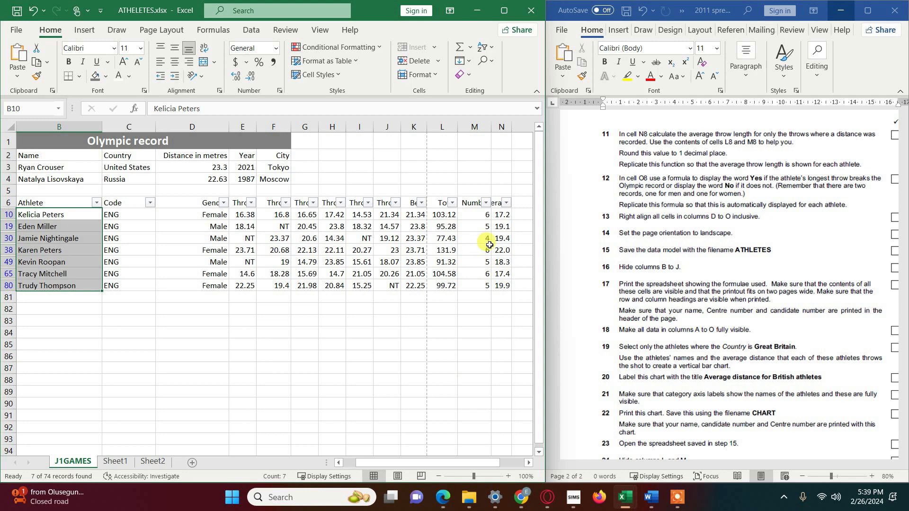
{"action": "left_click_drag", "start_coordinate": [503, 214], "coordinate": [496, 287]}
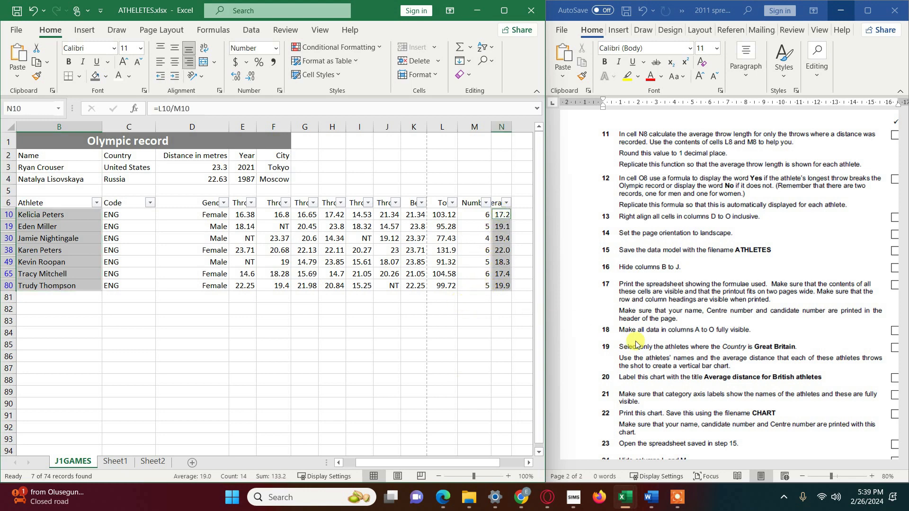
{"action": "left_click", "coordinate": [89, 32]}
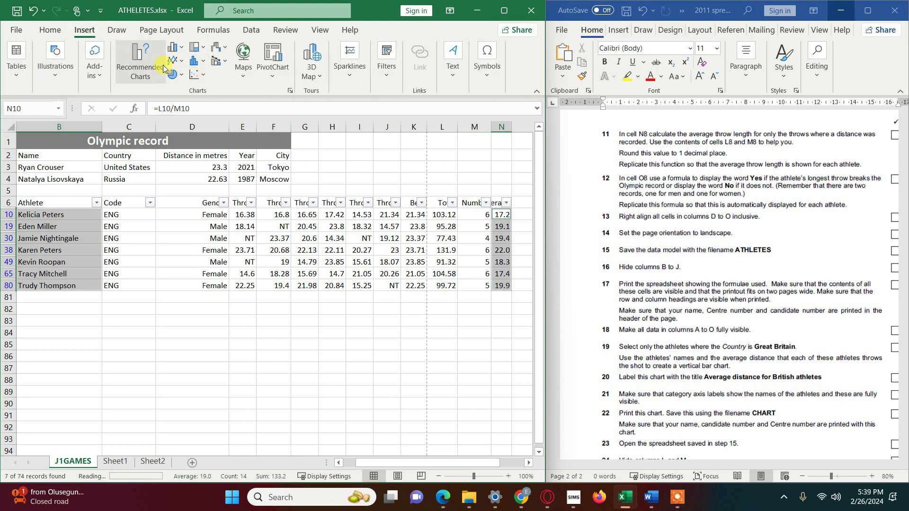
{"action": "left_click", "coordinate": [140, 61]}
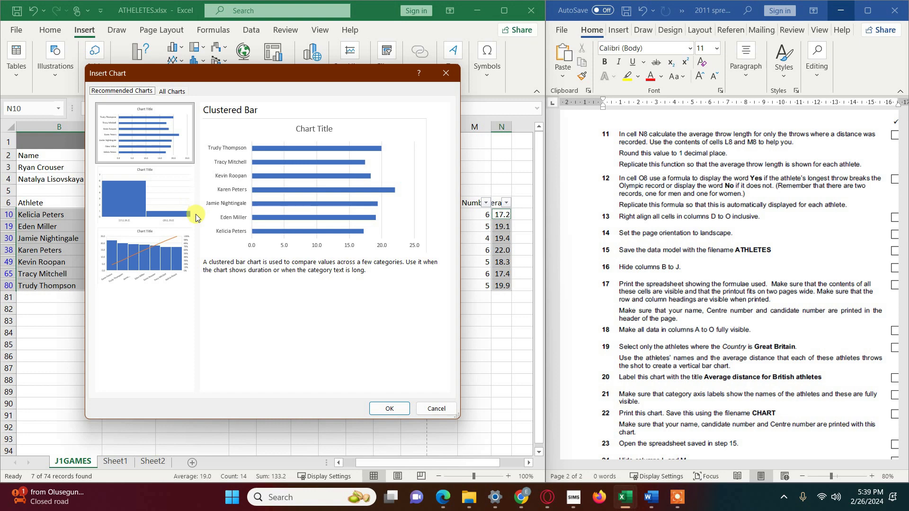
{"action": "left_click", "coordinate": [419, 407]}
Insert a clustered column chart from the filtered Athlete and Average columns, including their row 6 headings.
{"action": "left_click_drag", "start_coordinate": [57, 204], "coordinate": [66, 287]}
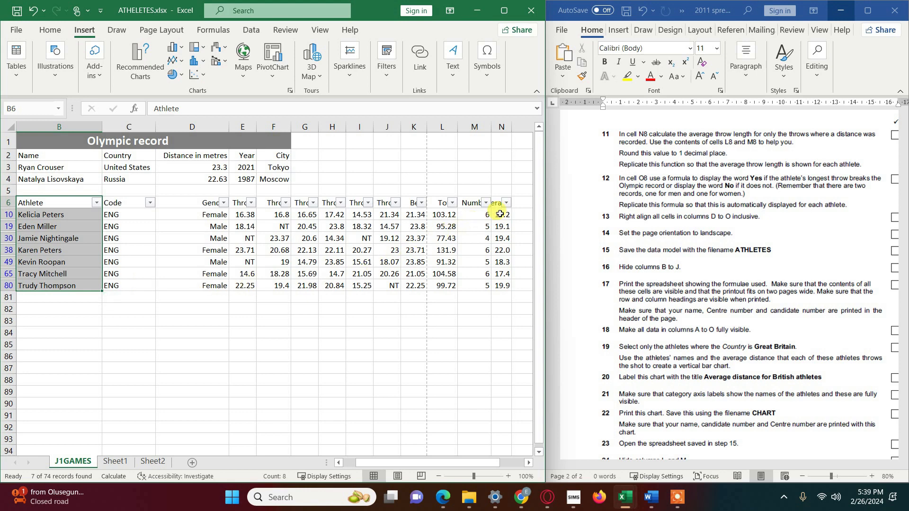
{"action": "left_click_drag", "start_coordinate": [496, 202], "coordinate": [500, 285]}
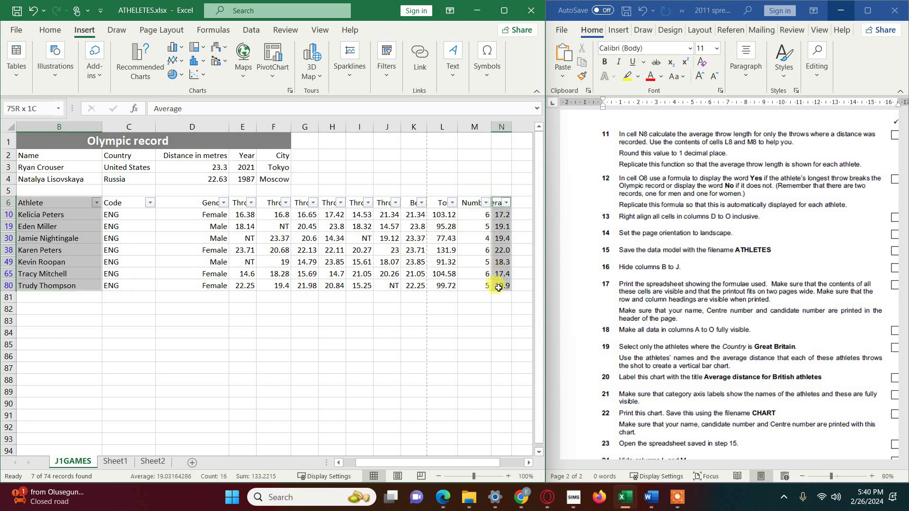
{"action": "left_click", "coordinate": [139, 61]}
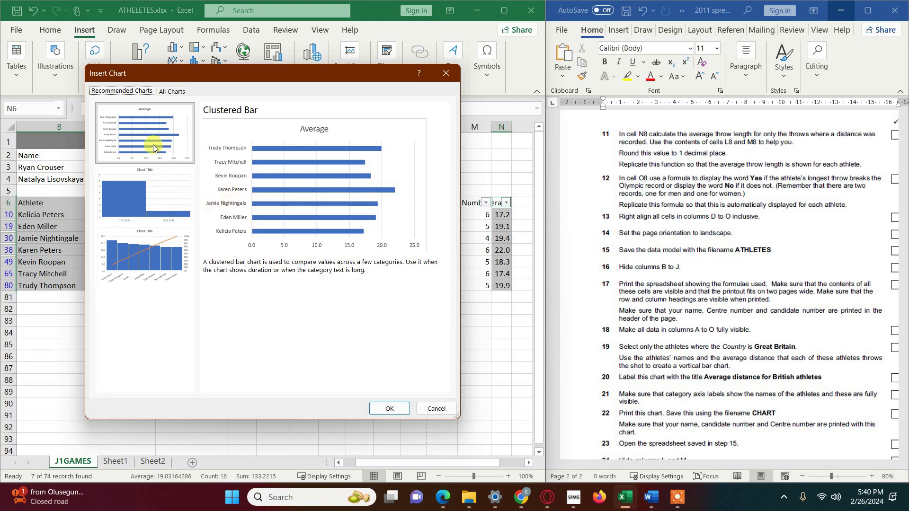
{"action": "left_click", "coordinate": [159, 251]}
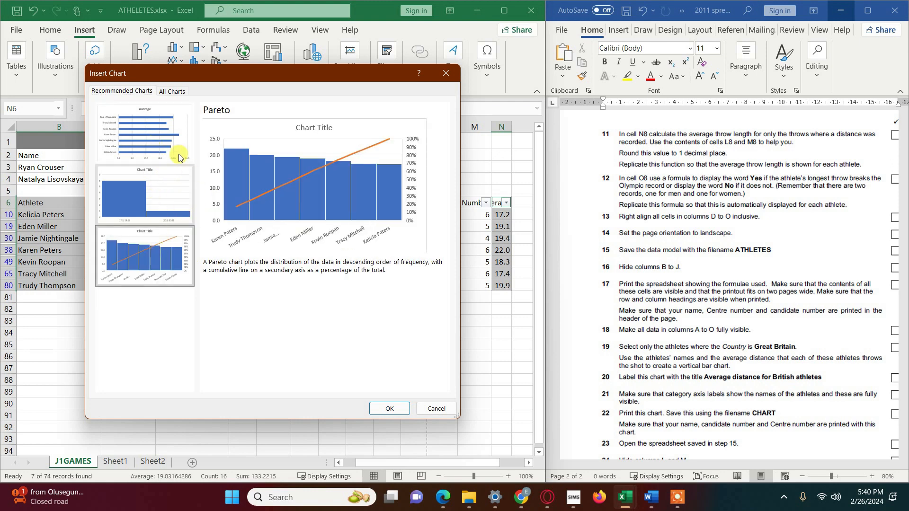
{"action": "left_click", "coordinate": [162, 92]}
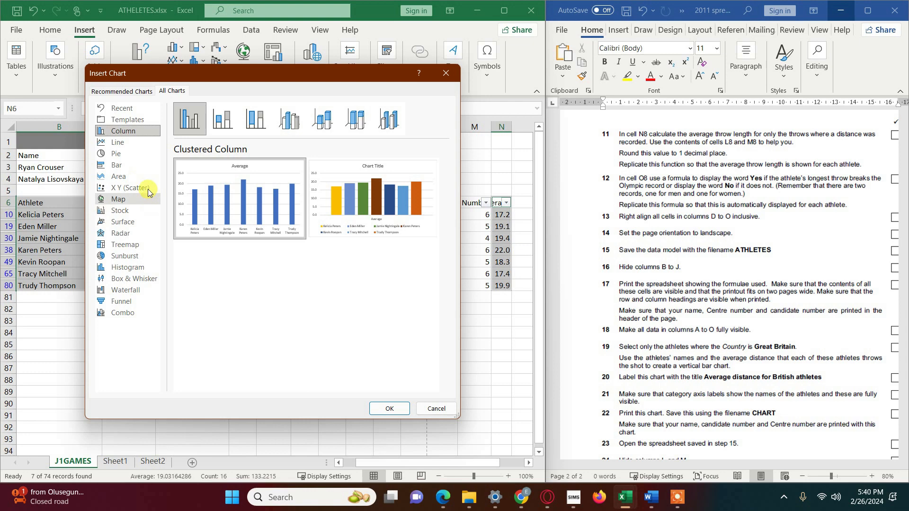
{"action": "mouse_move", "coordinate": [249, 219]}
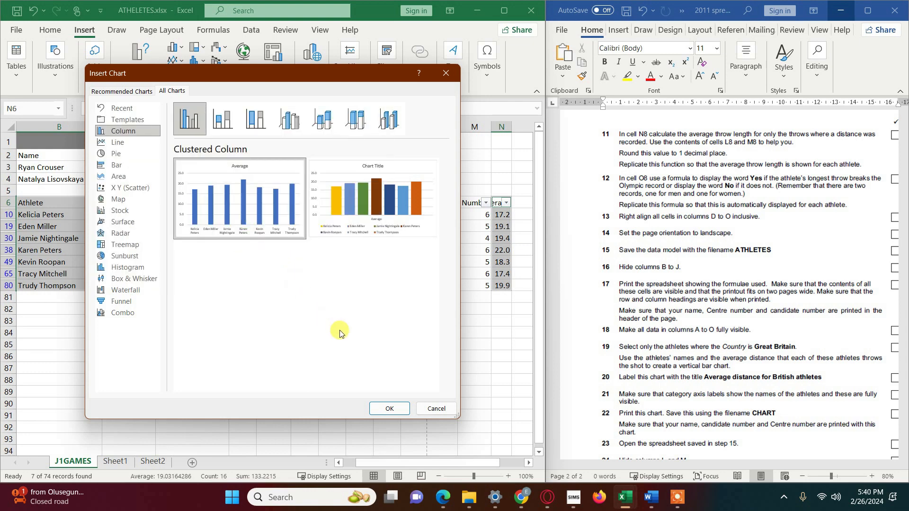
{"action": "left_click", "coordinate": [382, 407]}
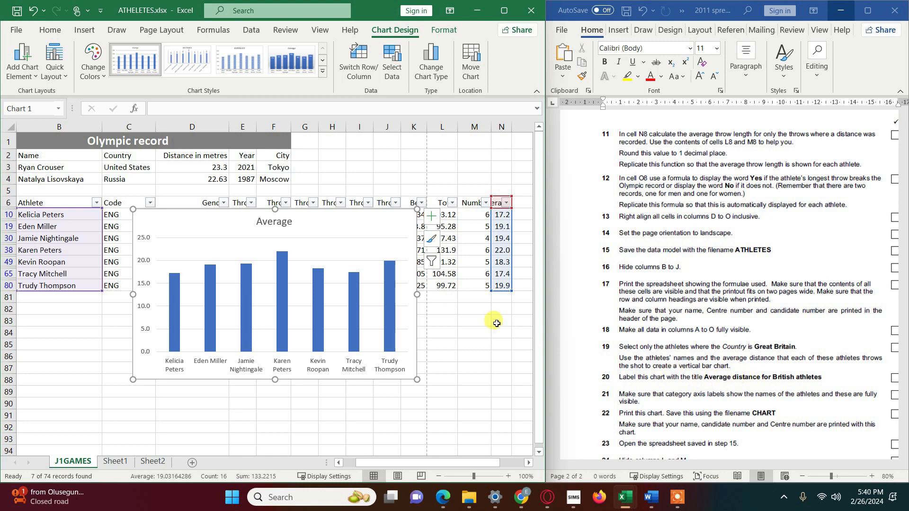
Title the chart "Average distance for British athletes" and move it over the Athlete column.
{"action": "double_click", "coordinate": [278, 221]}
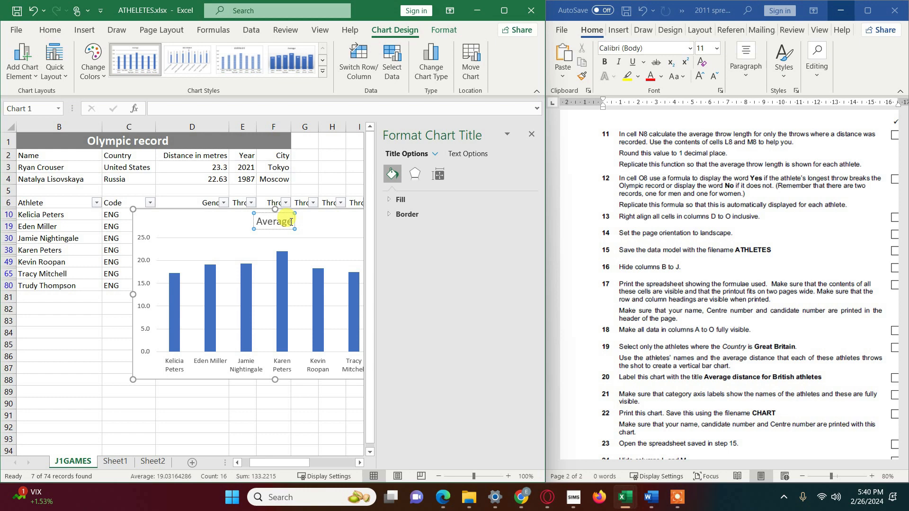
{"action": "type", "text": "di"}
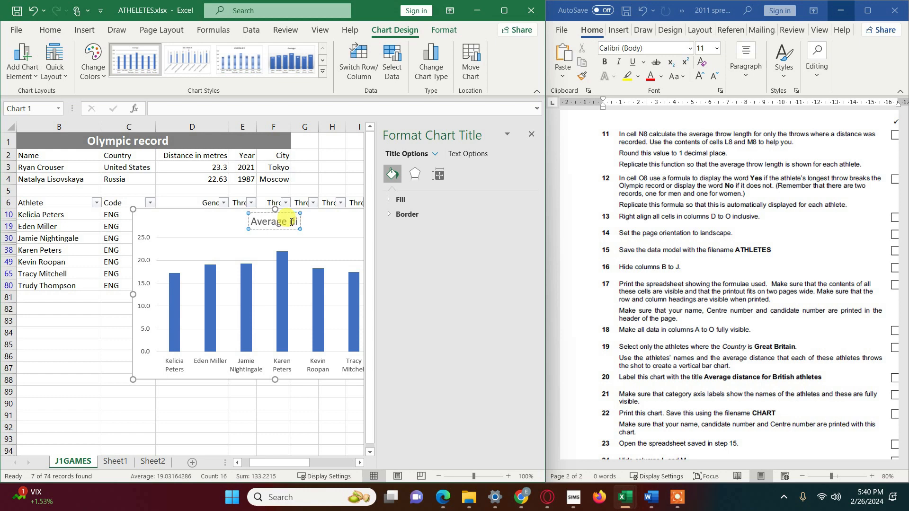
{"action": "type", "text": "stance for Br"}
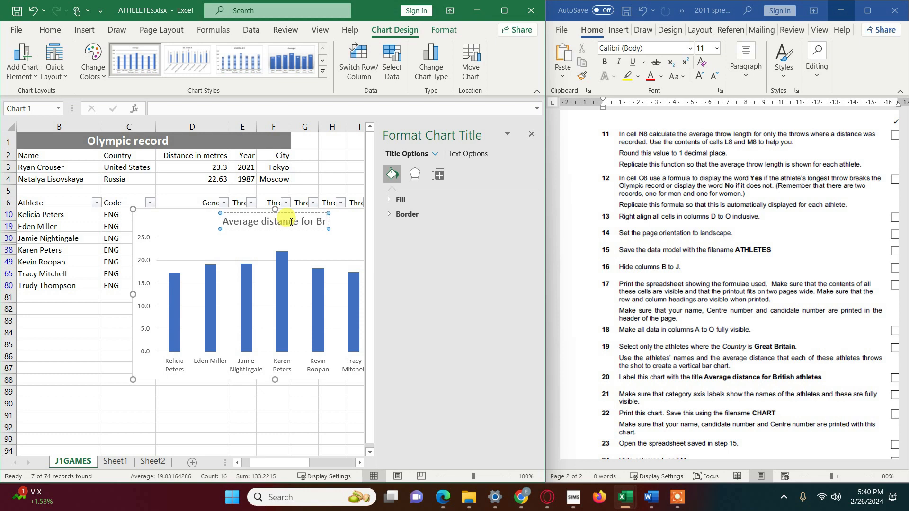
{"action": "type", "text": "itish ath"}
{"action": "type", "text": "letes"}
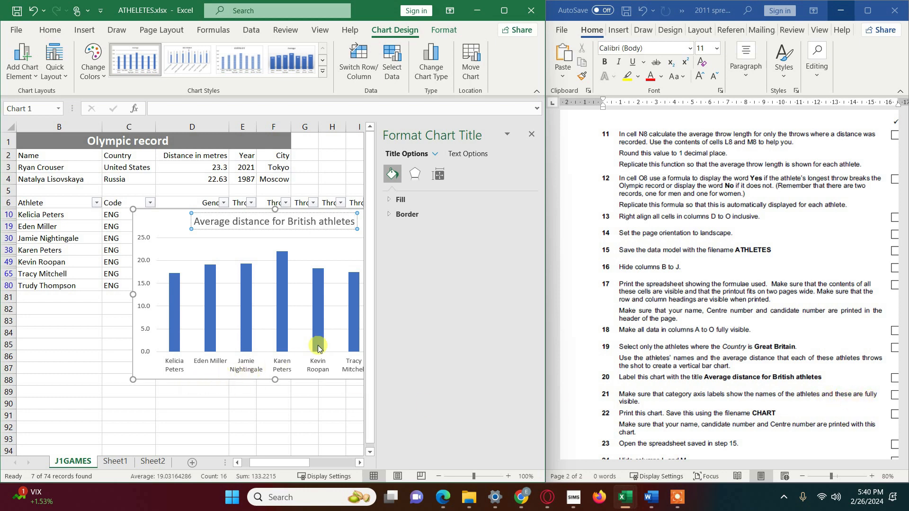
{"action": "left_click_drag", "start_coordinate": [156, 222], "coordinate": [44, 210]}
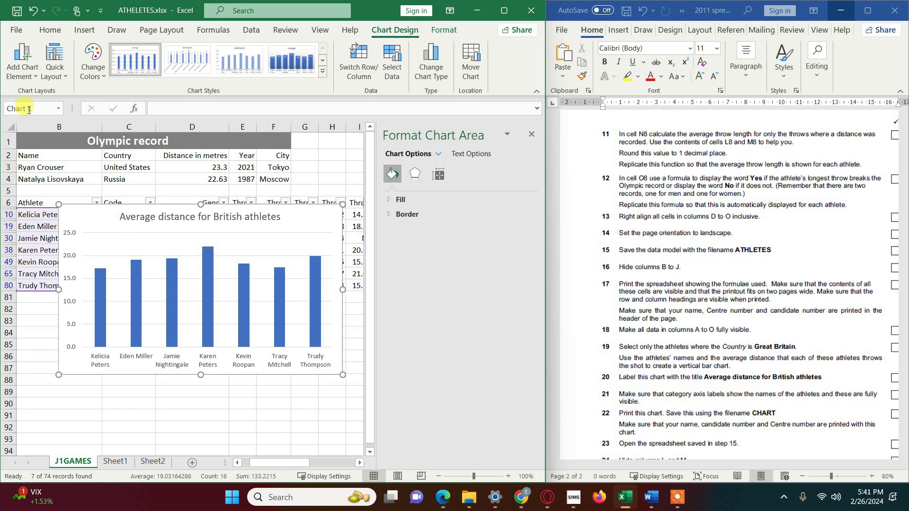
Print the selected chart to a PDF named Printout 3 in the 2011-Data-Analysis-Test-And-Files folder.
{"action": "left_click", "coordinate": [17, 30]}
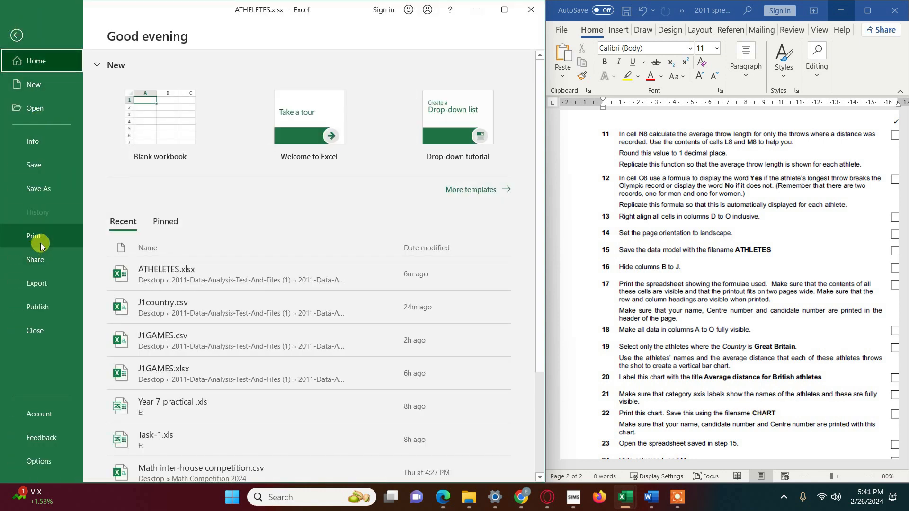
{"action": "left_click", "coordinate": [41, 243]}
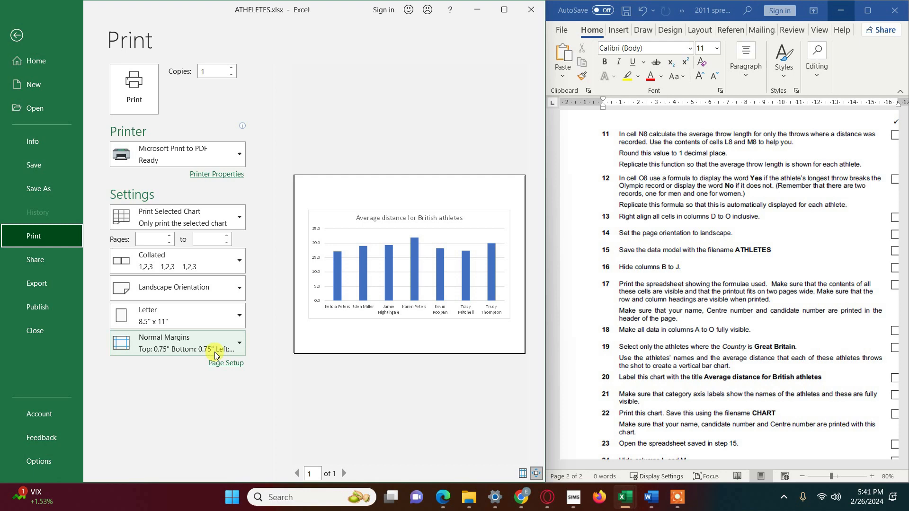
{"action": "left_click", "coordinate": [133, 89]}
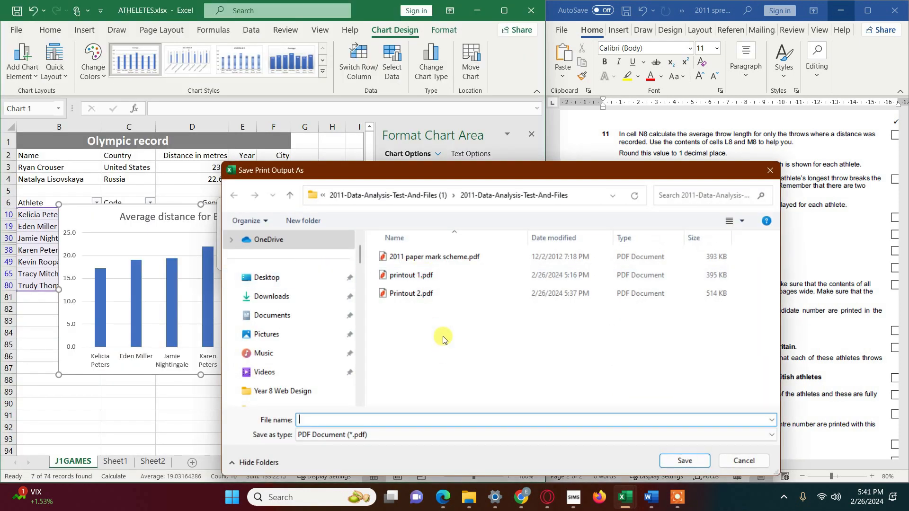
{"action": "type", "text": "Print"}
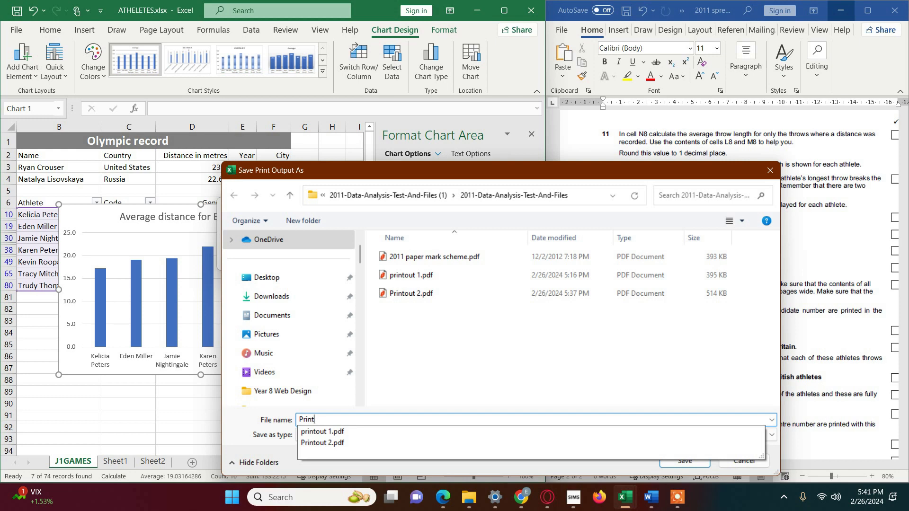
{"action": "type", "text": "out 3"}
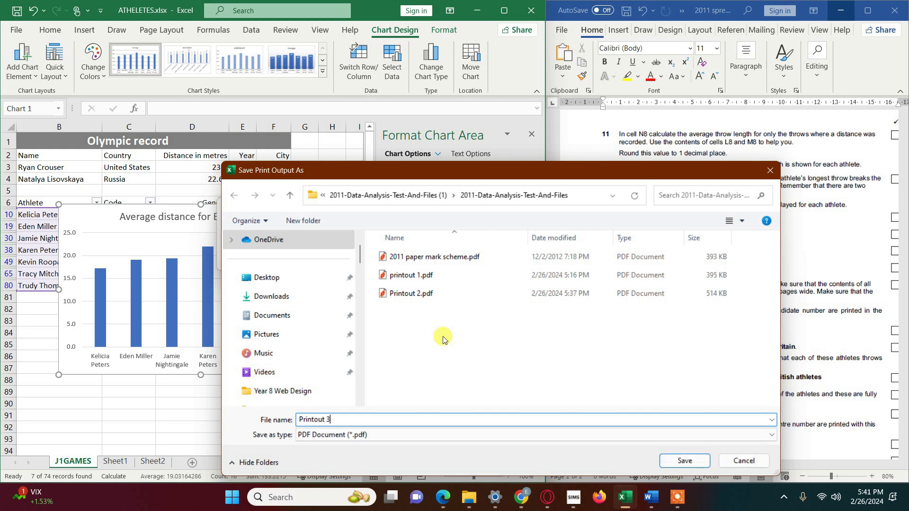
{"action": "left_click", "coordinate": [678, 468]}
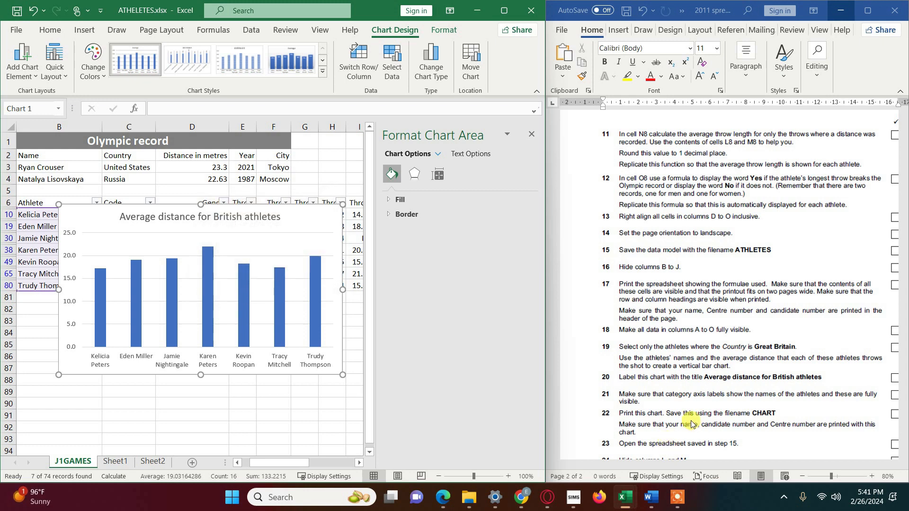
Save the chart as a PNG picture named CHART in the 2011-Data-Analysis-Test-And-Files folder on the Desktop.
{"action": "right_click", "coordinate": [301, 212]}
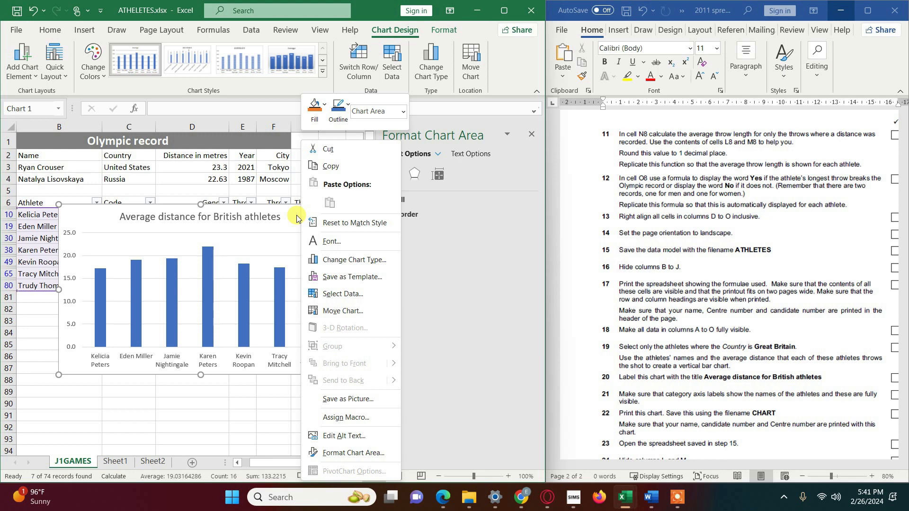
{"action": "left_click", "coordinate": [335, 400]}
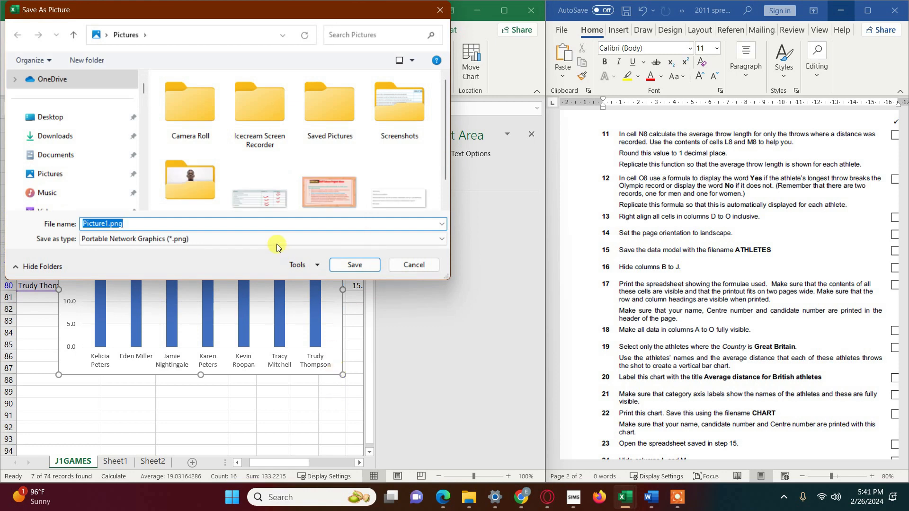
{"action": "type", "text": "CHART"}
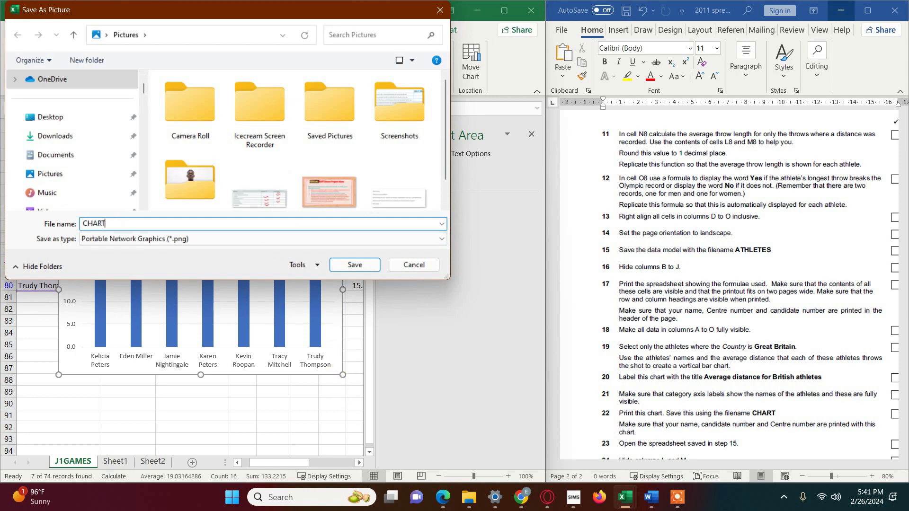
{"action": "left_click", "coordinate": [45, 118]}
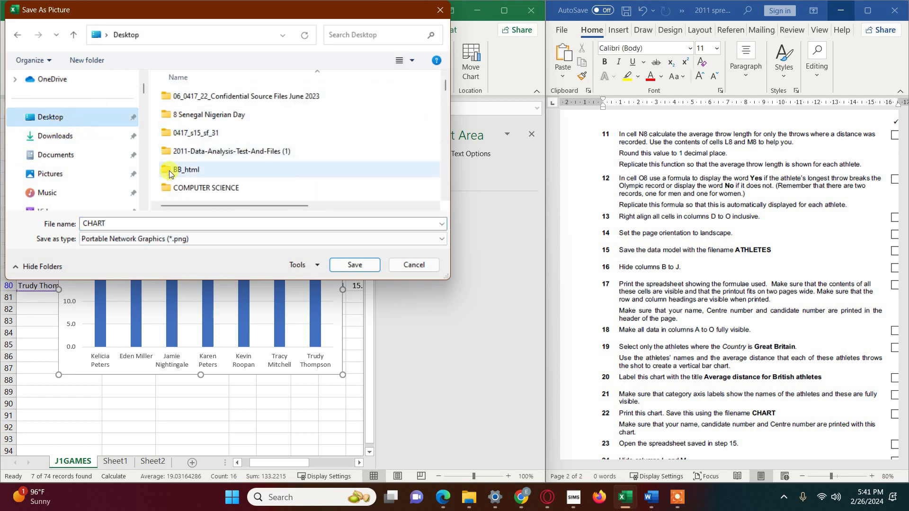
{"action": "left_click", "coordinate": [247, 156]}
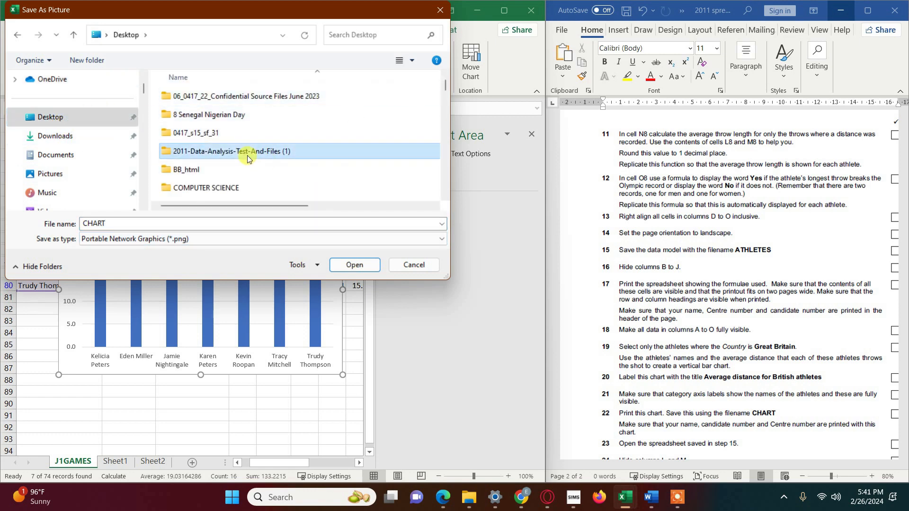
{"action": "double_click", "coordinate": [247, 156]}
{"action": "double_click", "coordinate": [180, 95]}
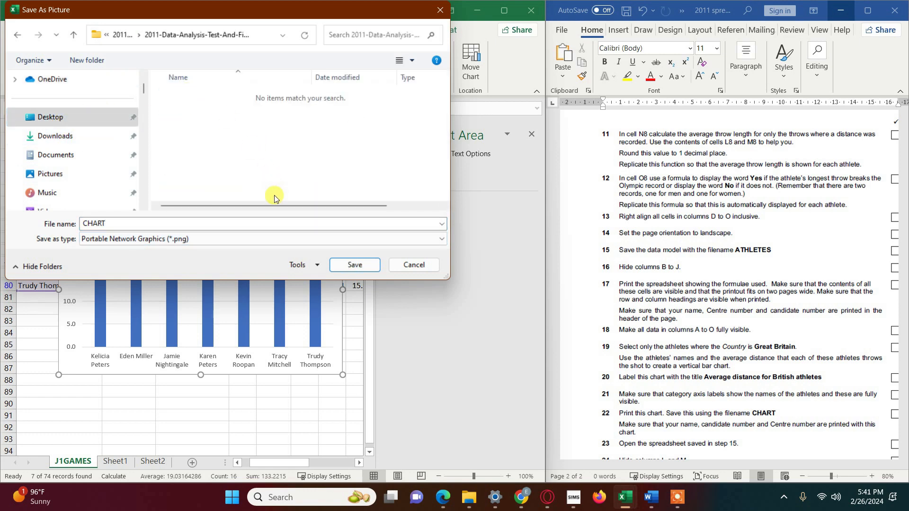
{"action": "left_click", "coordinate": [353, 265]}
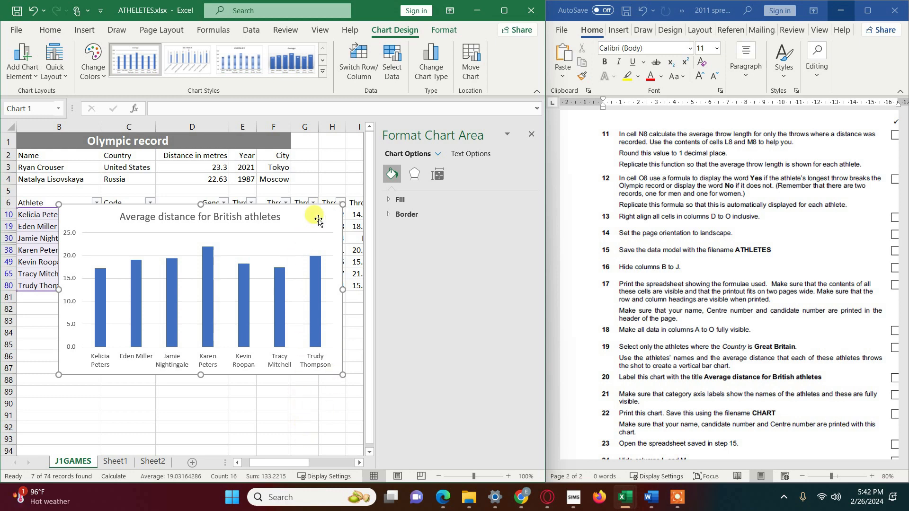
Delete the British athletes chart from the J1GAMES sheet and close the shape formatting pane.
{"action": "key", "text": "Delete"}
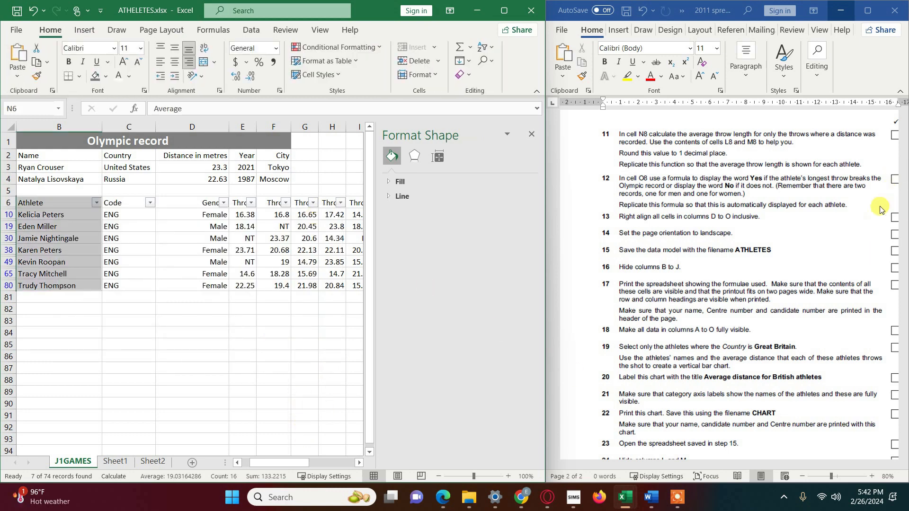
{"action": "scroll", "coordinate": [887, 207], "scroll_direction": "down", "scroll_amount": 3}
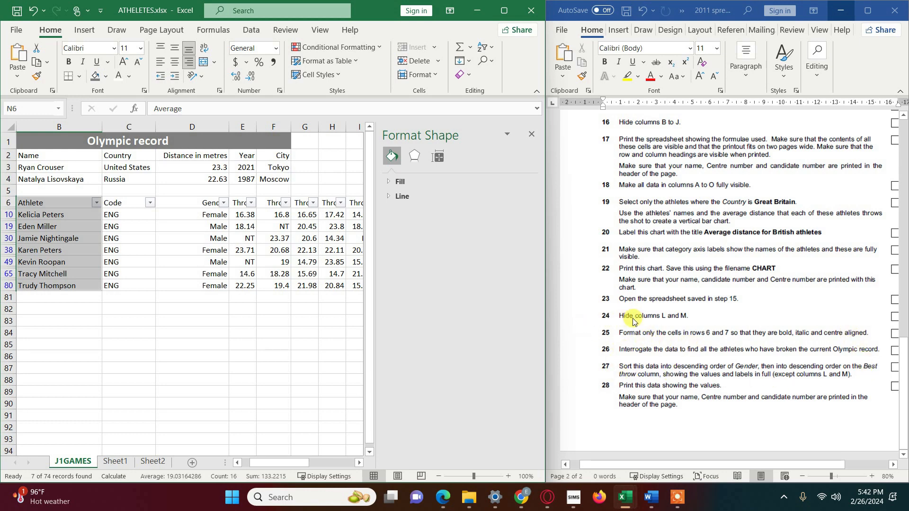
{"action": "left_click", "coordinate": [328, 321]}
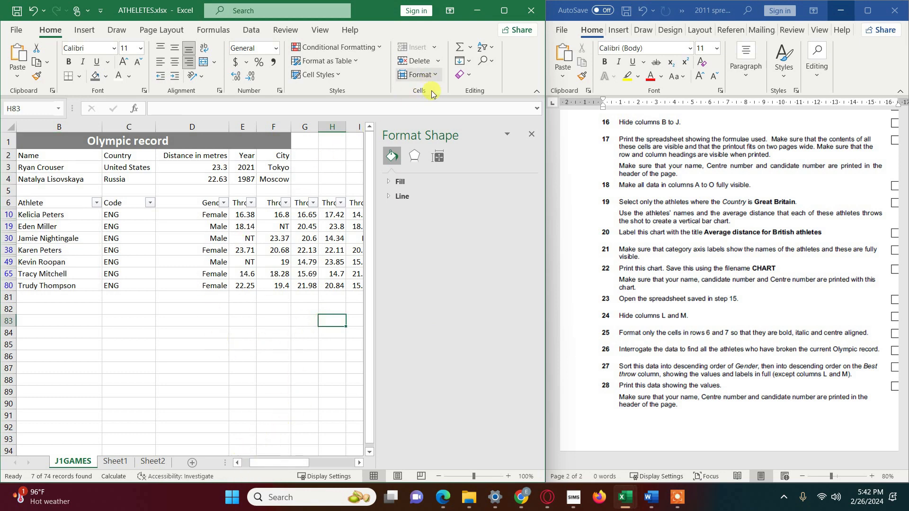
{"action": "left_click", "coordinate": [531, 134]}
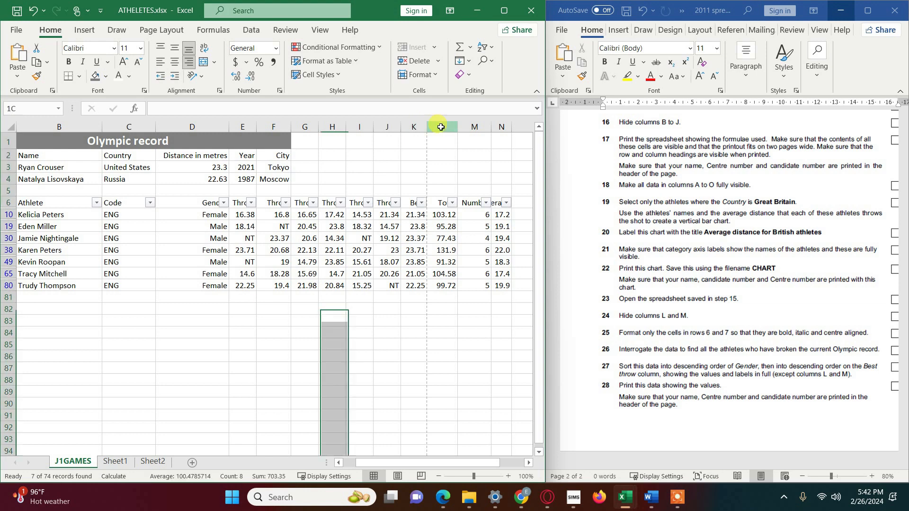
Hide columns L and M.
{"action": "left_click_drag", "start_coordinate": [437, 126], "coordinate": [470, 125]}
{"action": "right_click", "coordinate": [474, 126]}
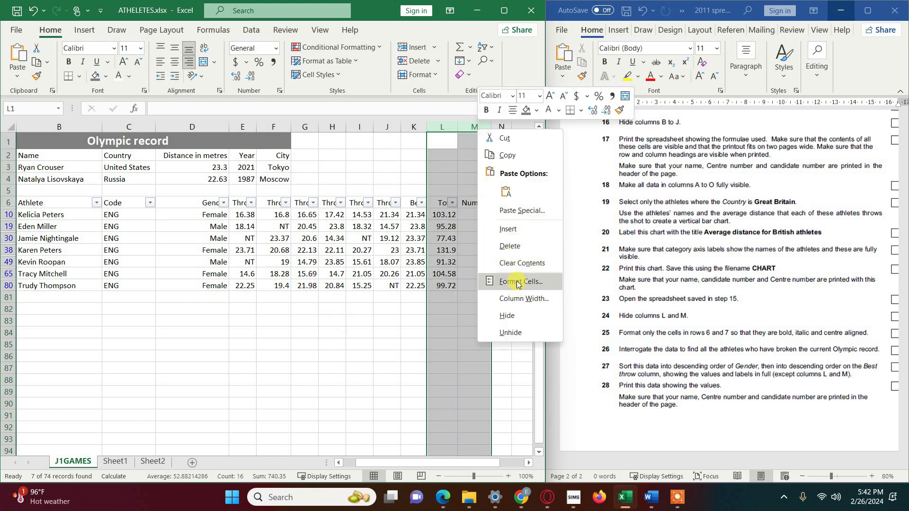
{"action": "left_click", "coordinate": [509, 316]}
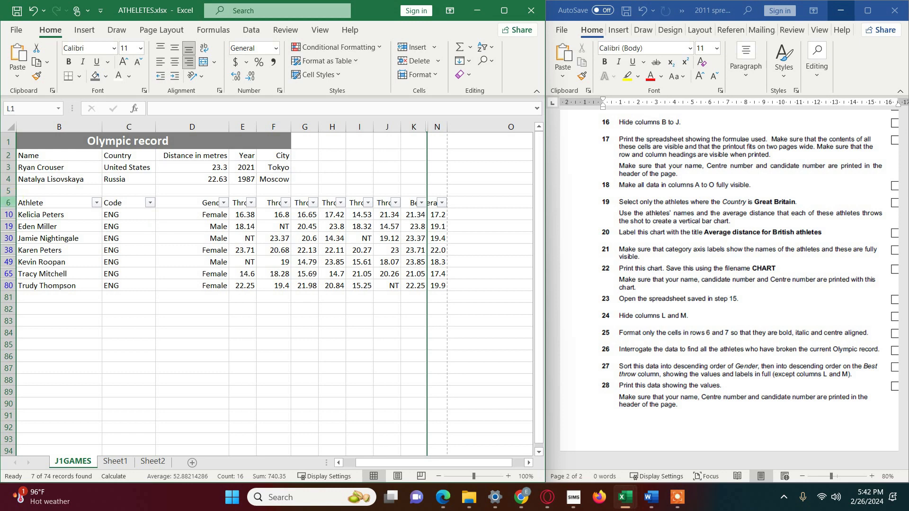
Clear the Great Britain filter so all athletes are listed again.
{"action": "left_click", "coordinate": [96, 202]}
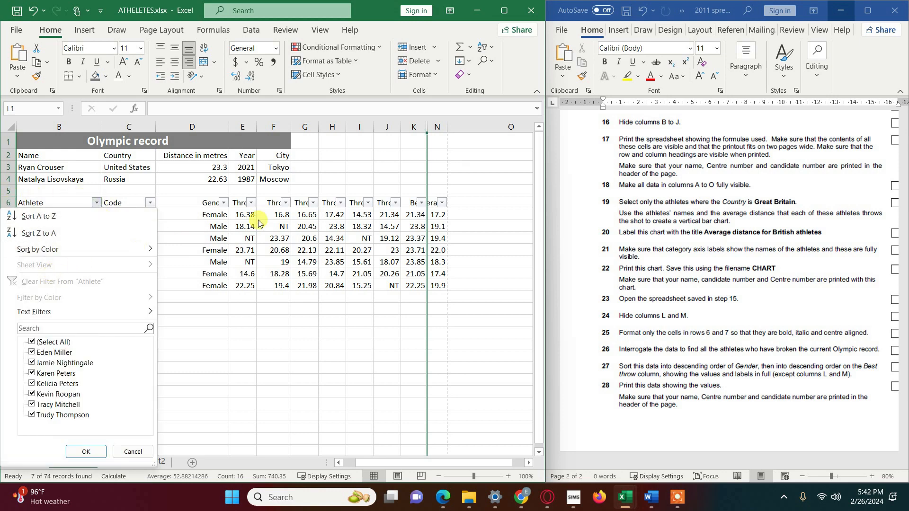
{"action": "left_click", "coordinate": [494, 47]}
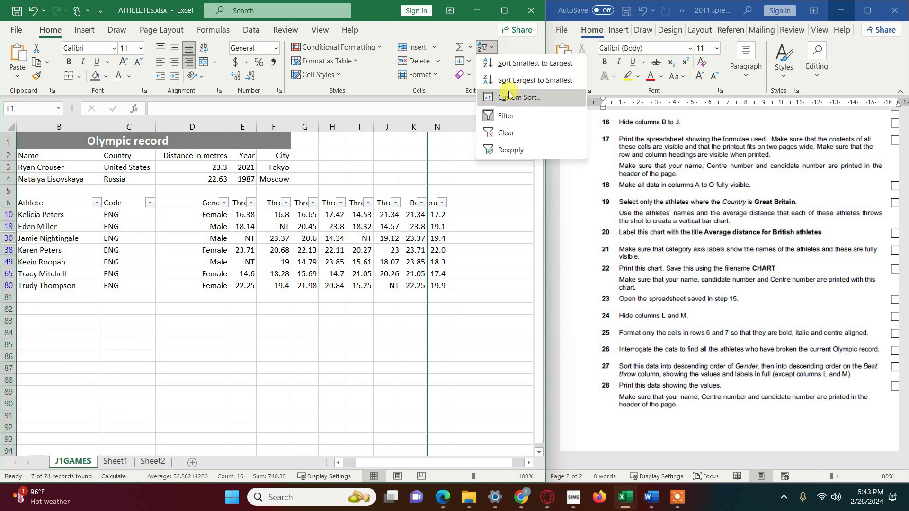
{"action": "left_click", "coordinate": [503, 133]}
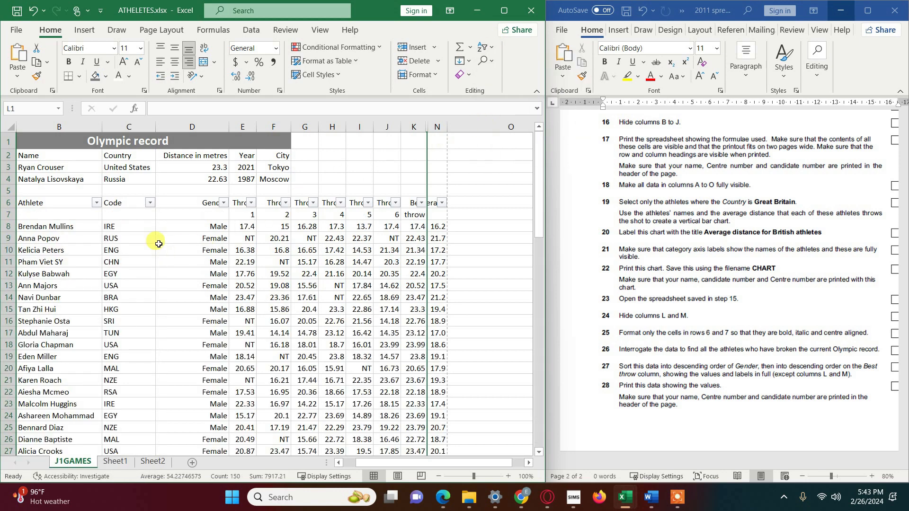
Format heading rows 6 and 7 as bold, italic and centre aligned.
{"action": "left_click_drag", "start_coordinate": [5, 203], "coordinate": [6, 215]}
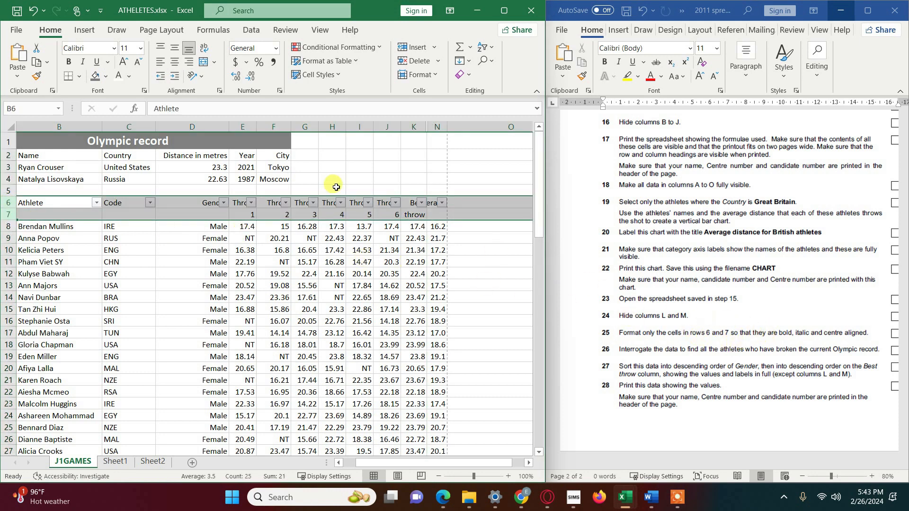
{"action": "left_click", "coordinate": [69, 63]}
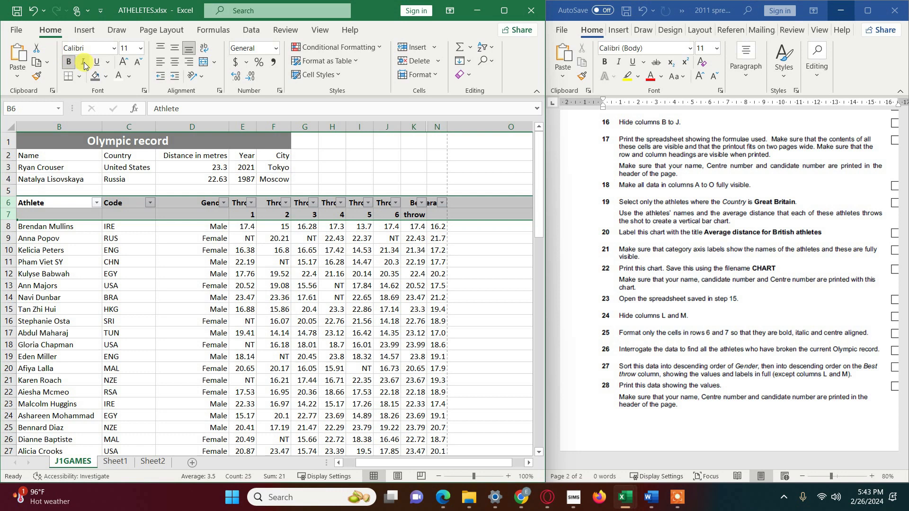
{"action": "left_click", "coordinate": [84, 63]}
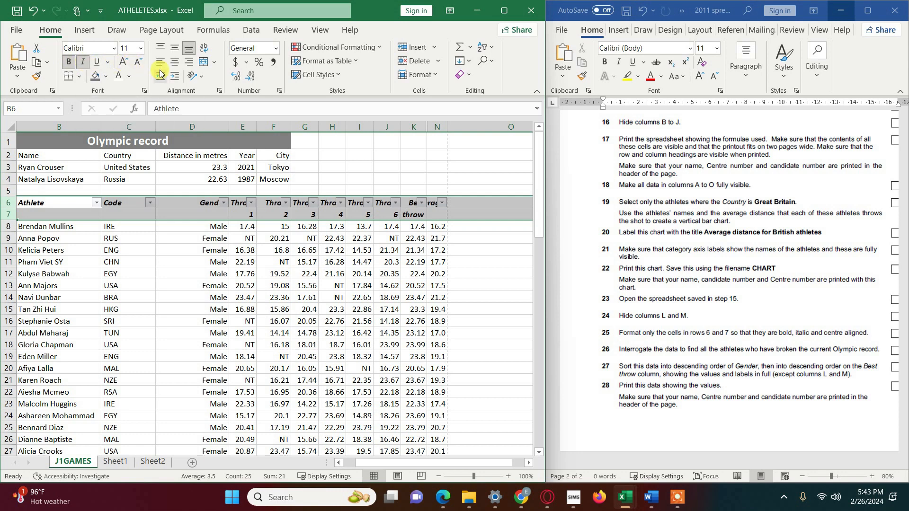
{"action": "left_click", "coordinate": [174, 63]}
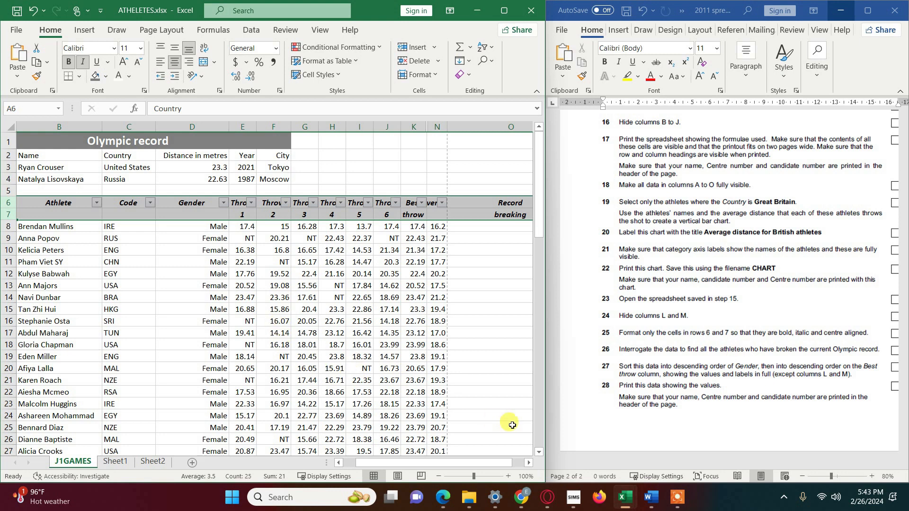
Filter the Record breaking column to show only Yes.
{"action": "left_click_drag", "start_coordinate": [374, 469], "coordinate": [381, 468]}
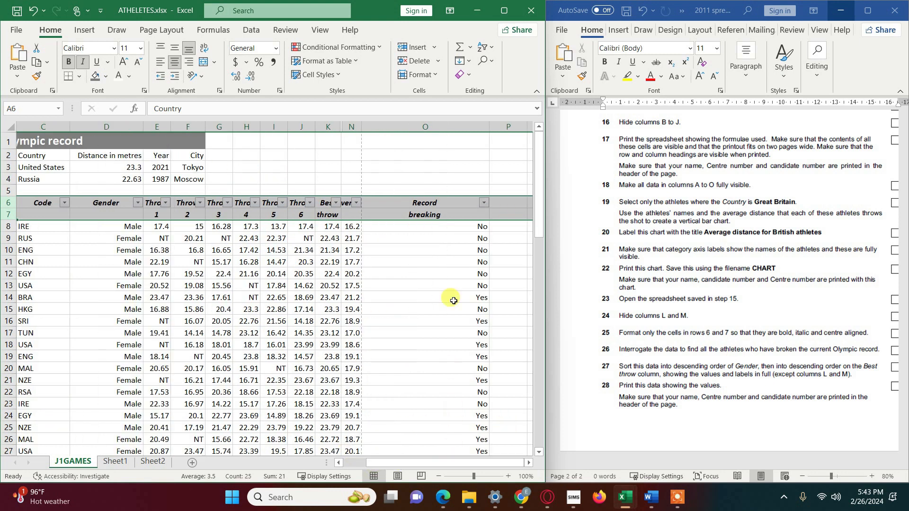
{"action": "left_click", "coordinate": [486, 204]}
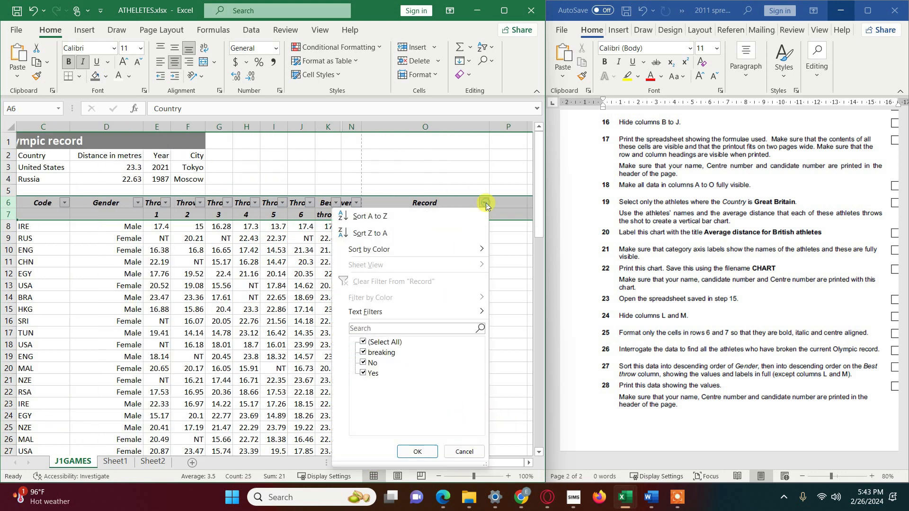
{"action": "left_click", "coordinate": [362, 342]}
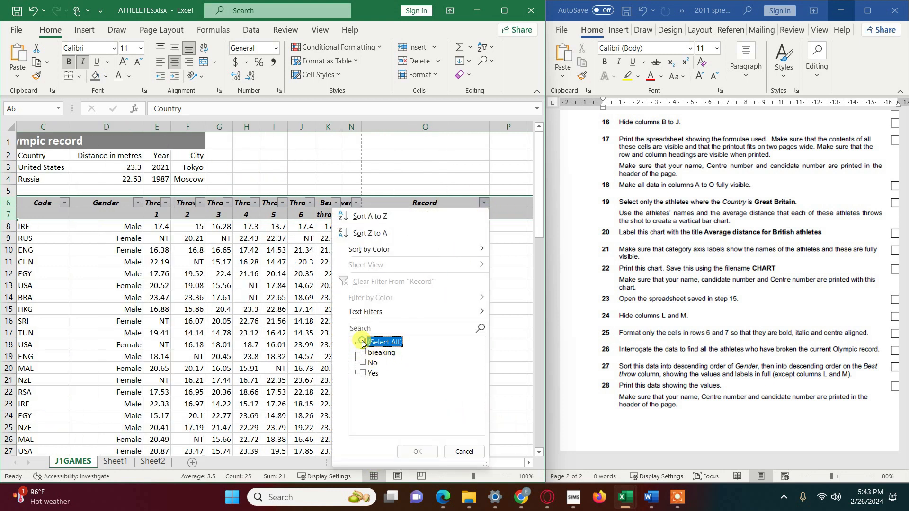
{"action": "left_click", "coordinate": [363, 373]}
{"action": "left_click", "coordinate": [417, 452]}
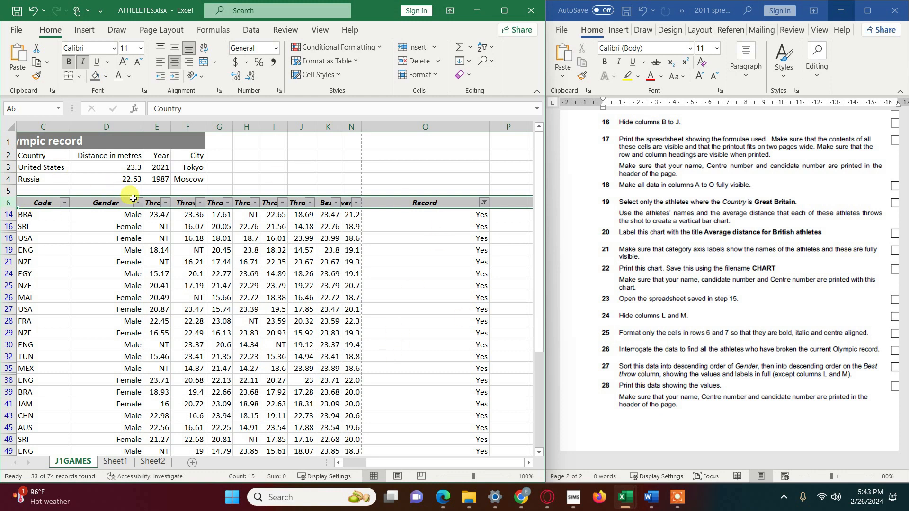
Sort the filtered athletes by Gender from A to Z, and then by Best throw from largest to smallest.
{"action": "left_click", "coordinate": [137, 203]}
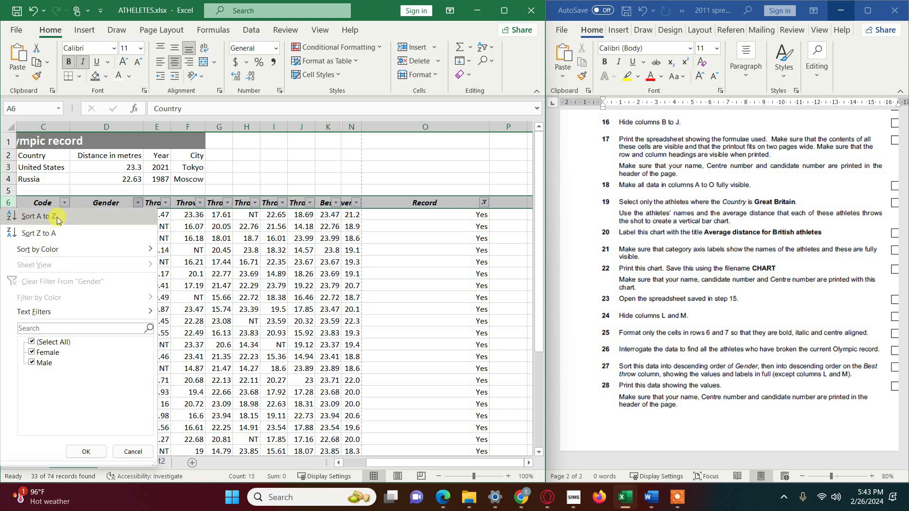
{"action": "left_click", "coordinate": [38, 216]}
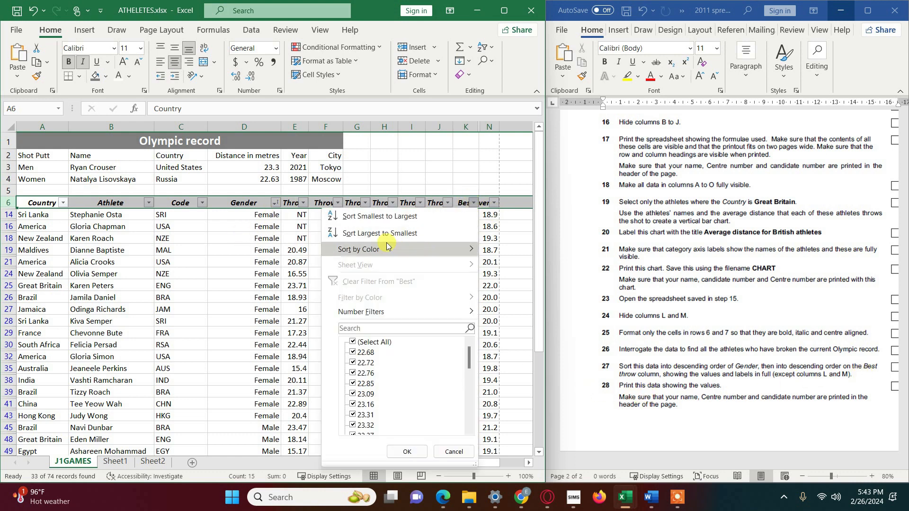
{"action": "left_click", "coordinate": [387, 236]}
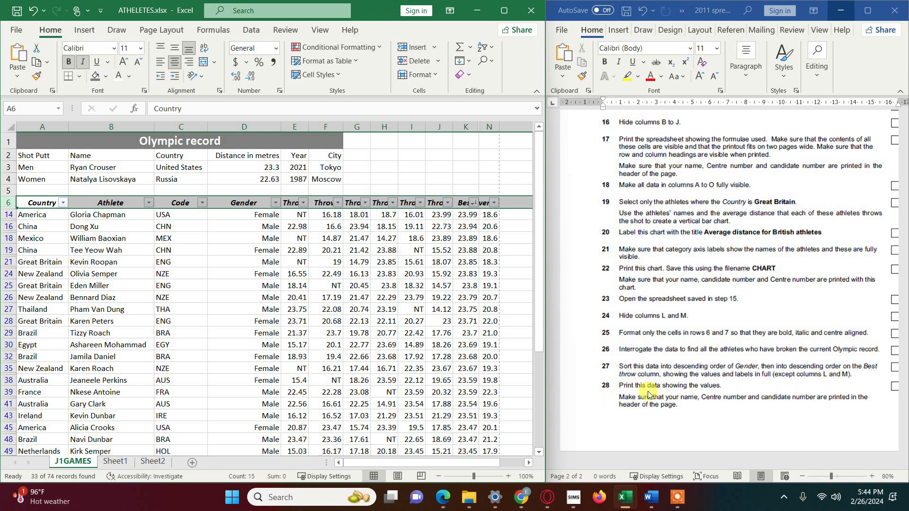
AutoFit the widths of columns A, E to K, N and O so their headings and values show in full.
{"action": "double_click", "coordinate": [68, 128]}
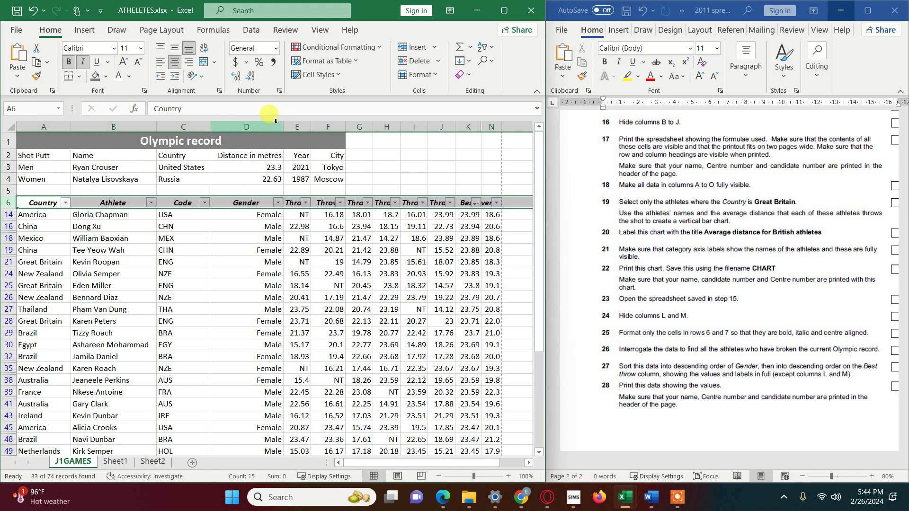
{"action": "double_click", "coordinate": [310, 127]}
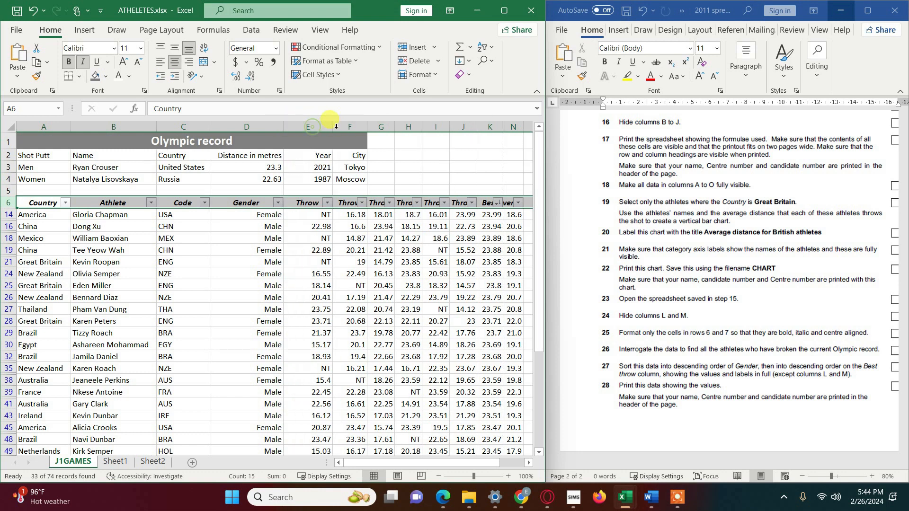
{"action": "double_click", "coordinate": [367, 124]}
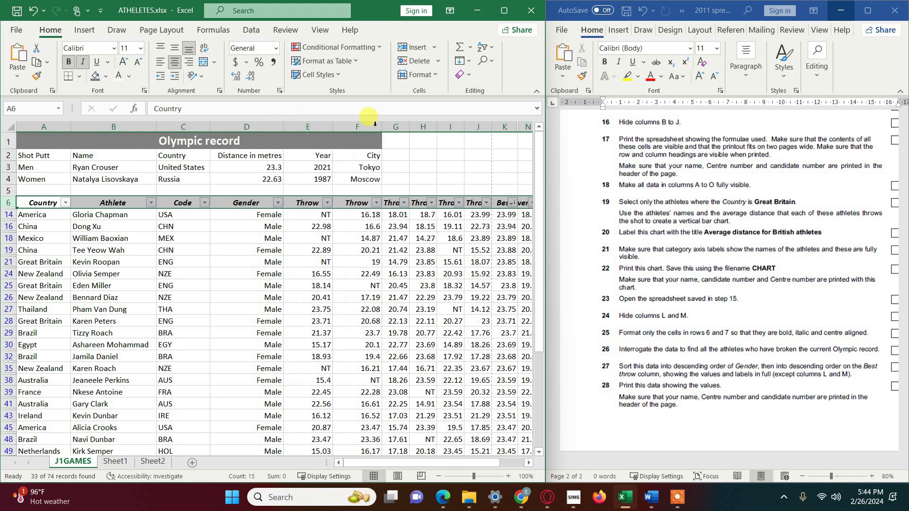
{"action": "double_click", "coordinate": [410, 125]}
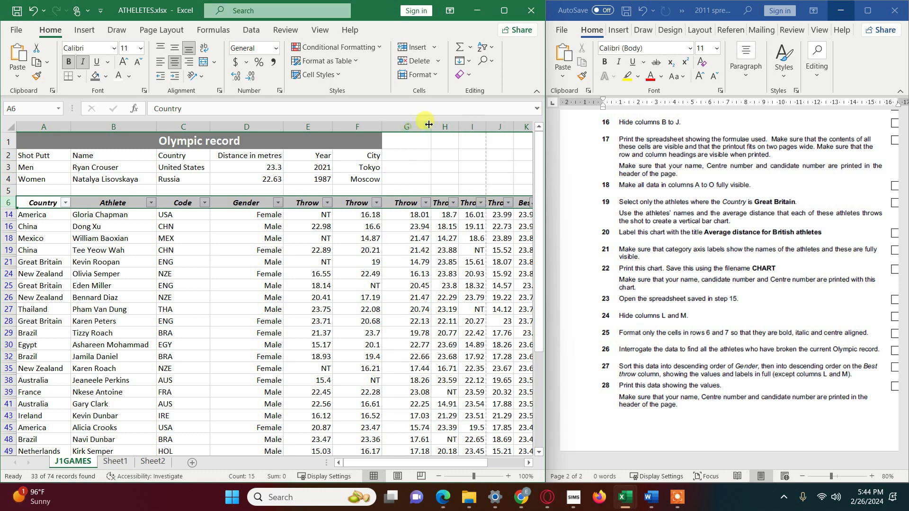
{"action": "double_click", "coordinate": [457, 125]}
{"action": "double_click", "coordinate": [508, 128]}
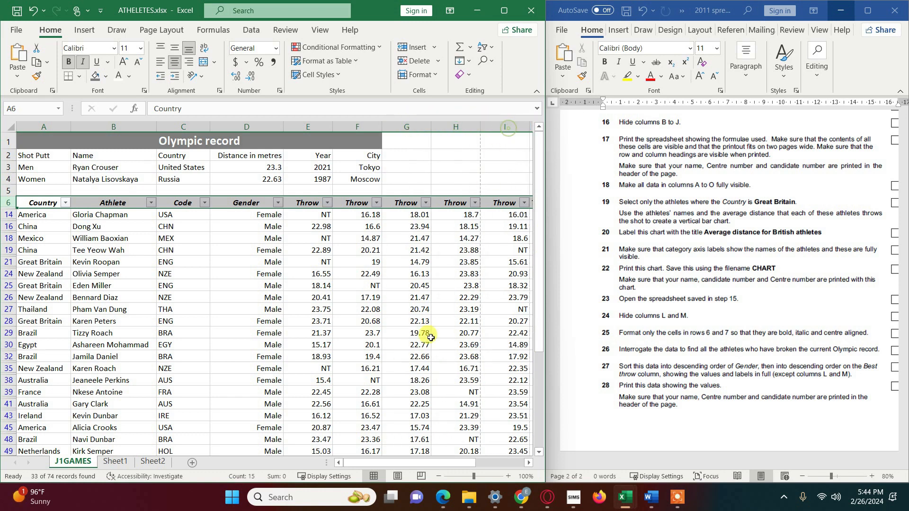
{"action": "left_click_drag", "start_coordinate": [408, 464], "coordinate": [455, 459]}
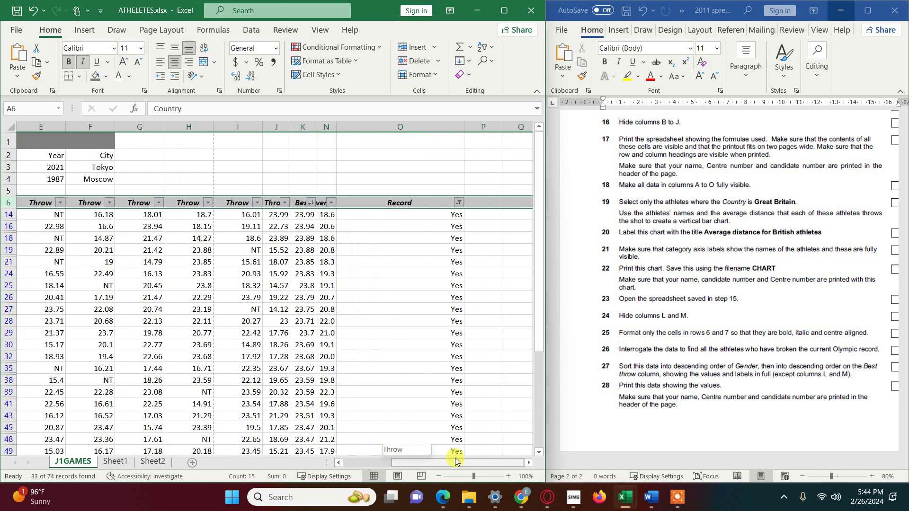
{"action": "double_click", "coordinate": [291, 126]}
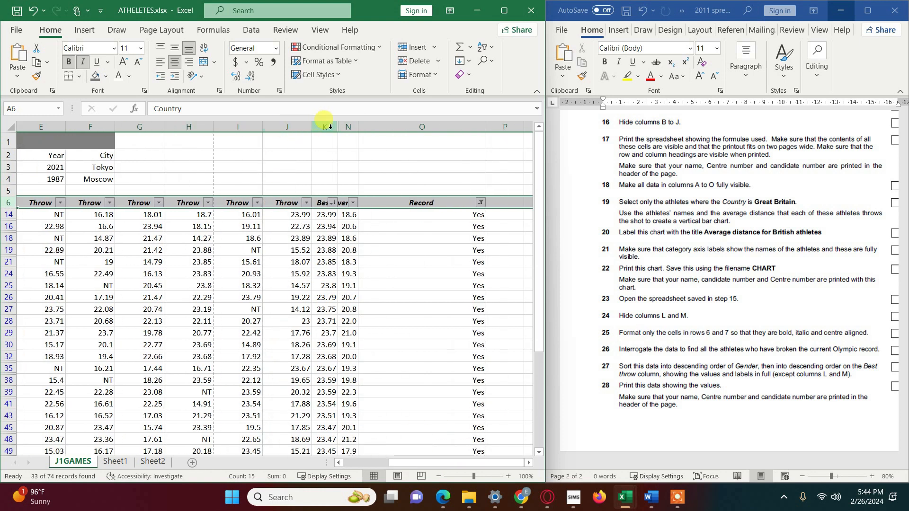
{"action": "double_click", "coordinate": [337, 127]}
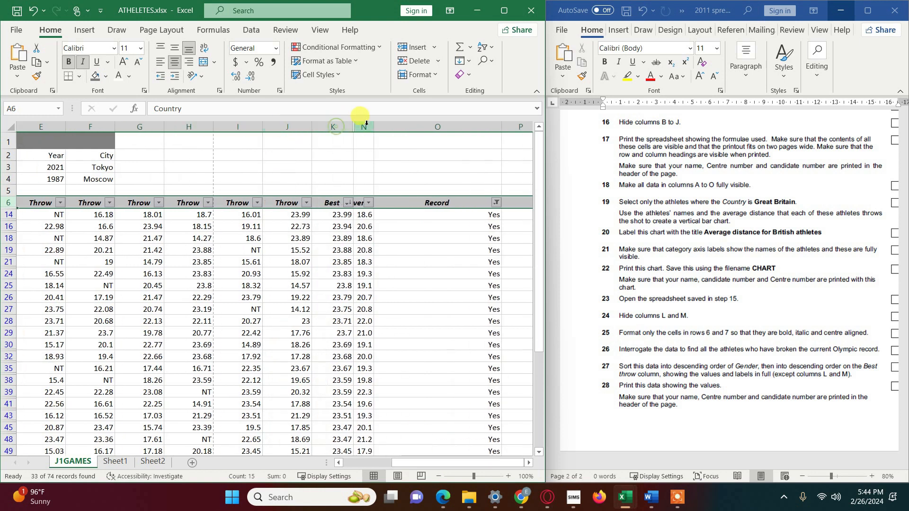
{"action": "double_click", "coordinate": [374, 127]}
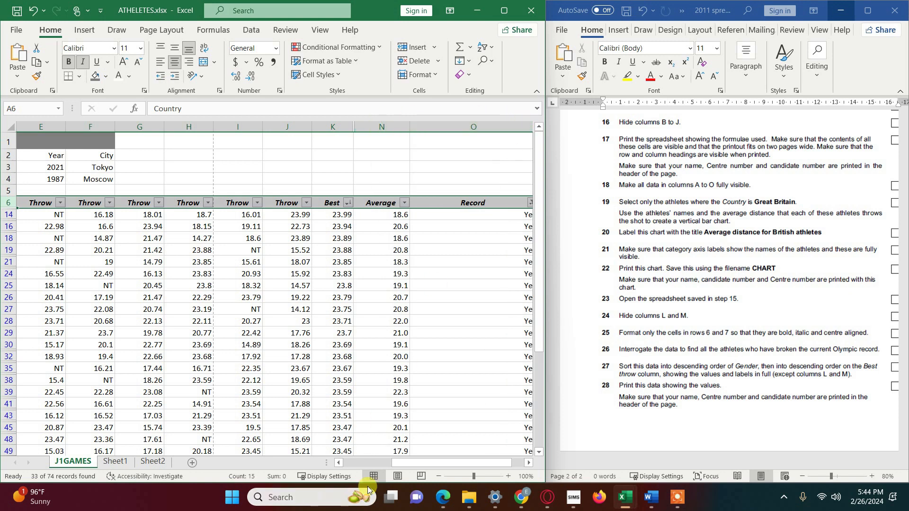
{"action": "left_click_drag", "start_coordinate": [419, 462], "coordinate": [429, 463]}
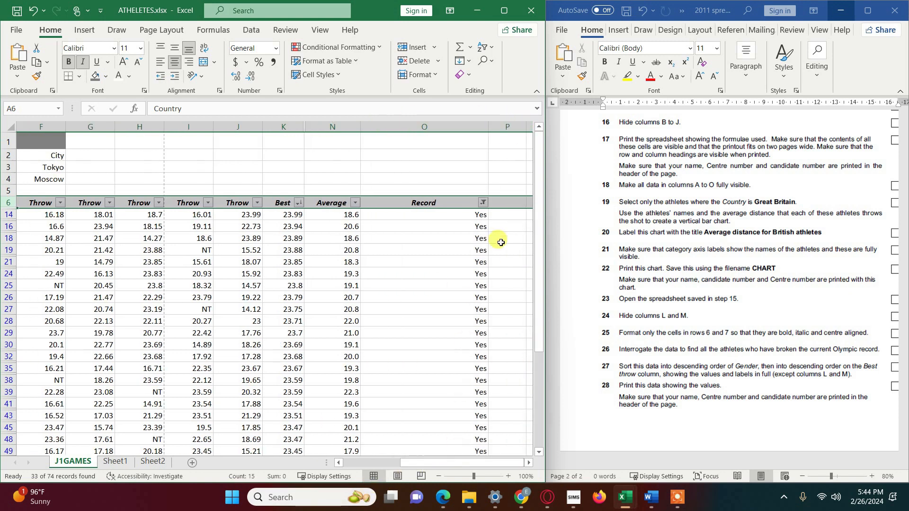
{"action": "double_click", "coordinate": [488, 127]}
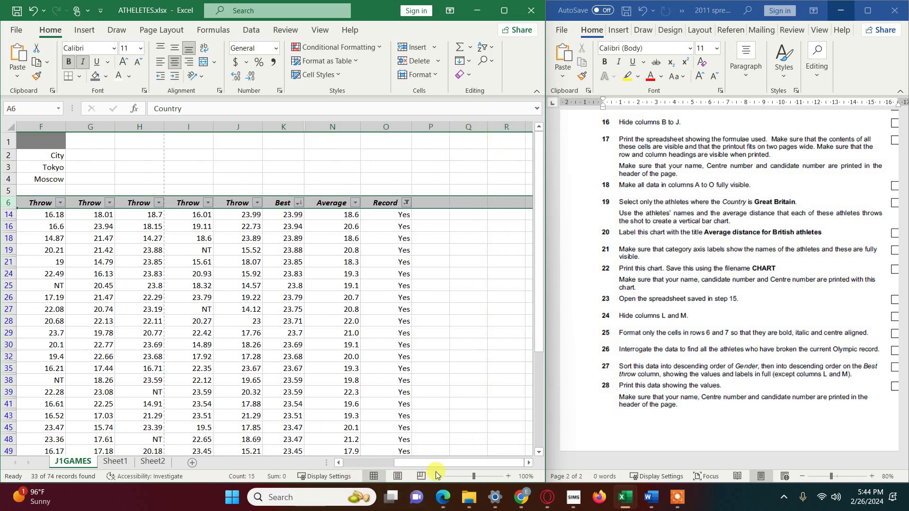
Print the active sheet with Microsoft Print to PDF, saving the output as Printout 4 in the 2011-Data-Analysis-Test-And-Files folder.
{"action": "left_click_drag", "start_coordinate": [443, 462], "coordinate": [237, 468]}
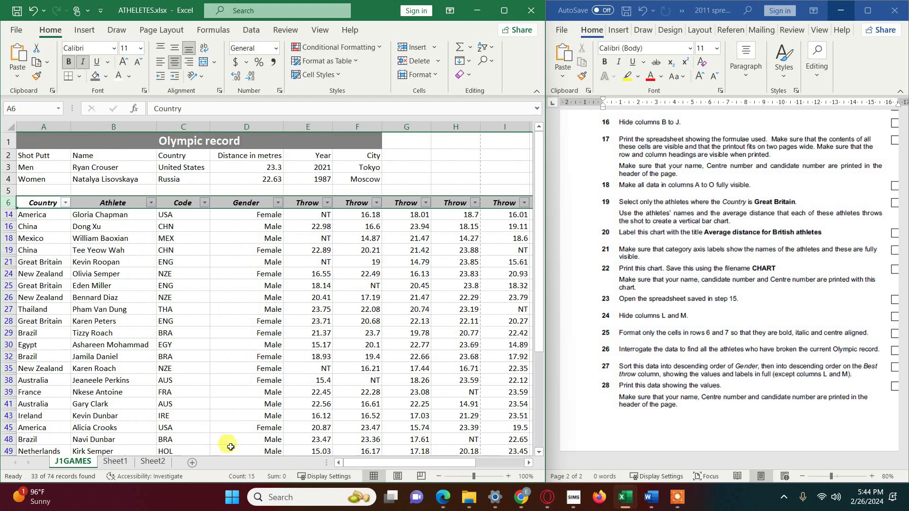
{"action": "left_click", "coordinate": [15, 30]}
{"action": "left_click", "coordinate": [43, 237]}
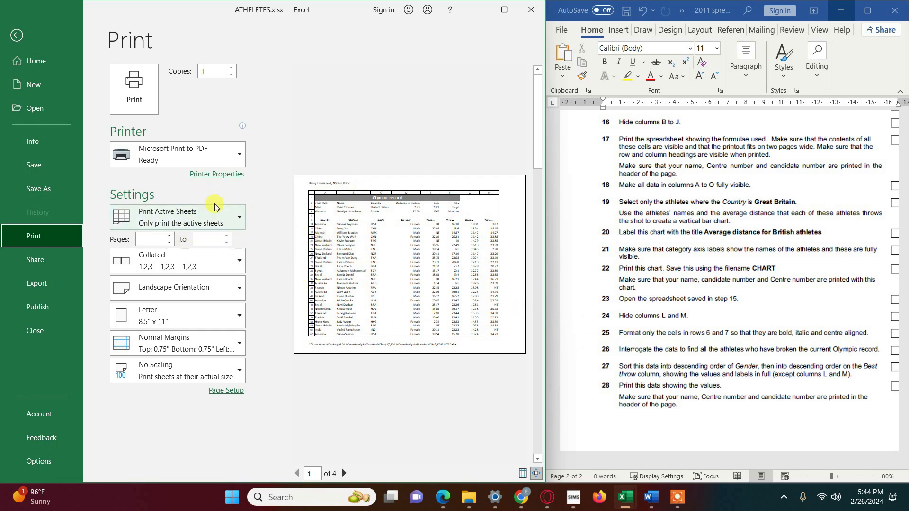
{"action": "left_click", "coordinate": [136, 93]}
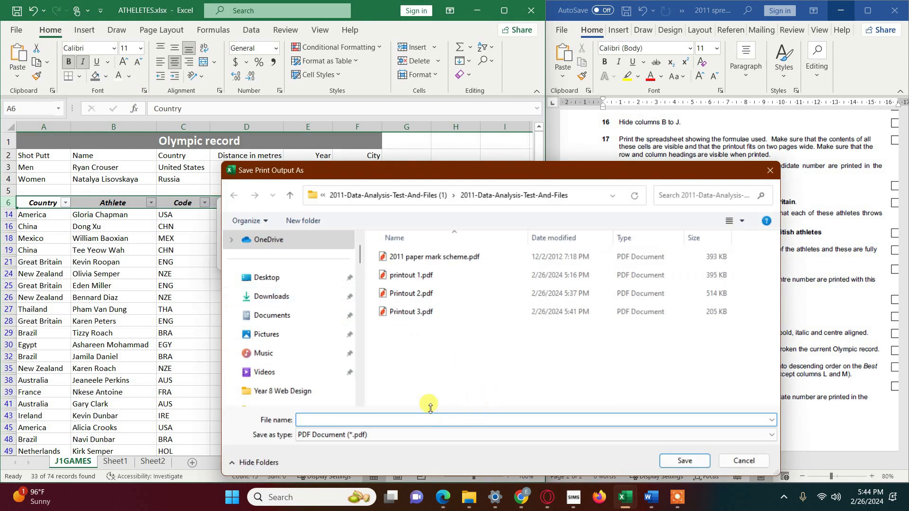
{"action": "type", "text": "Printout"}
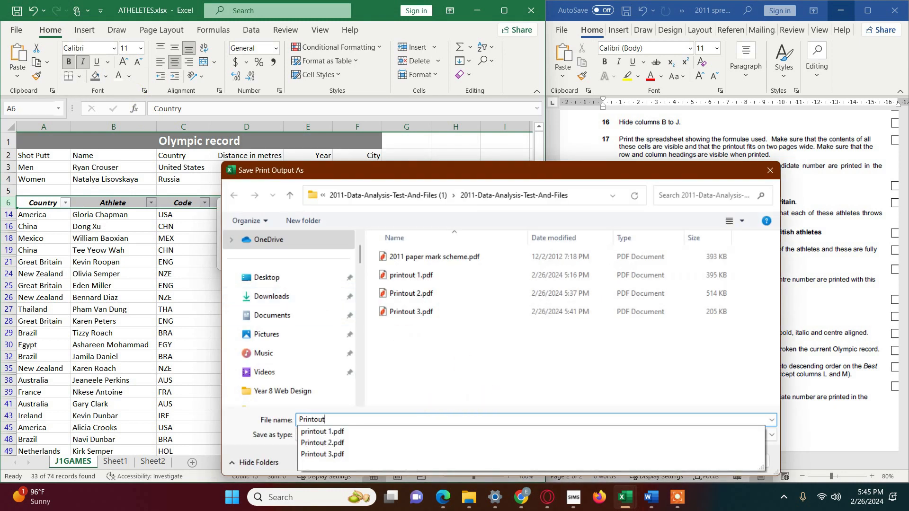
{"action": "type", "text": " 4"}
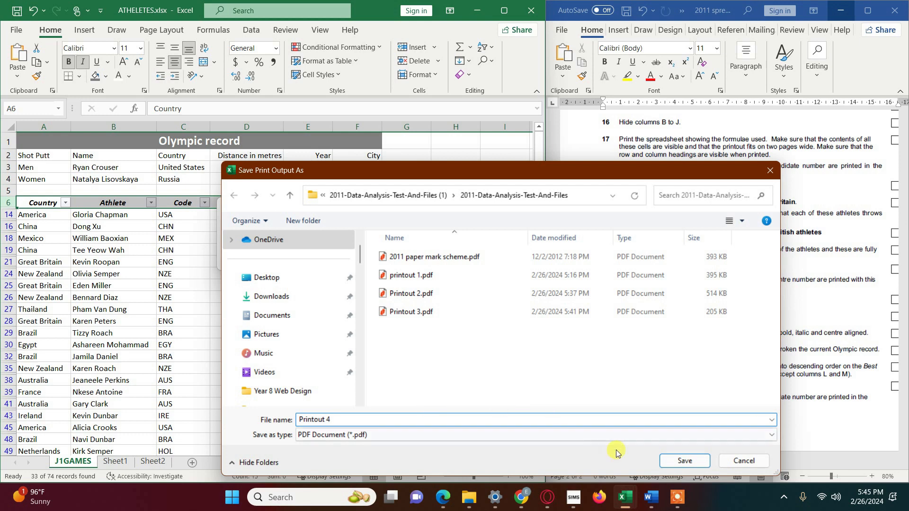
{"action": "left_click", "coordinate": [688, 462]}
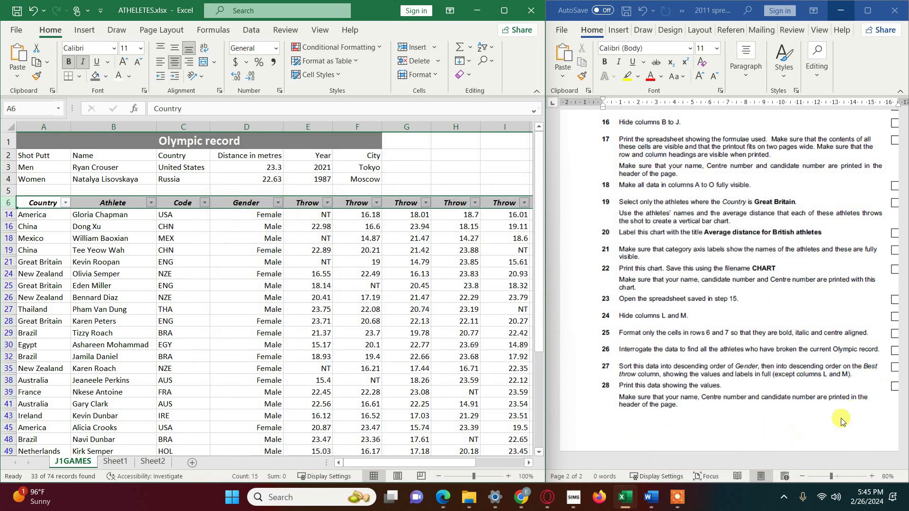
{"action": "left_click", "coordinate": [698, 448]}
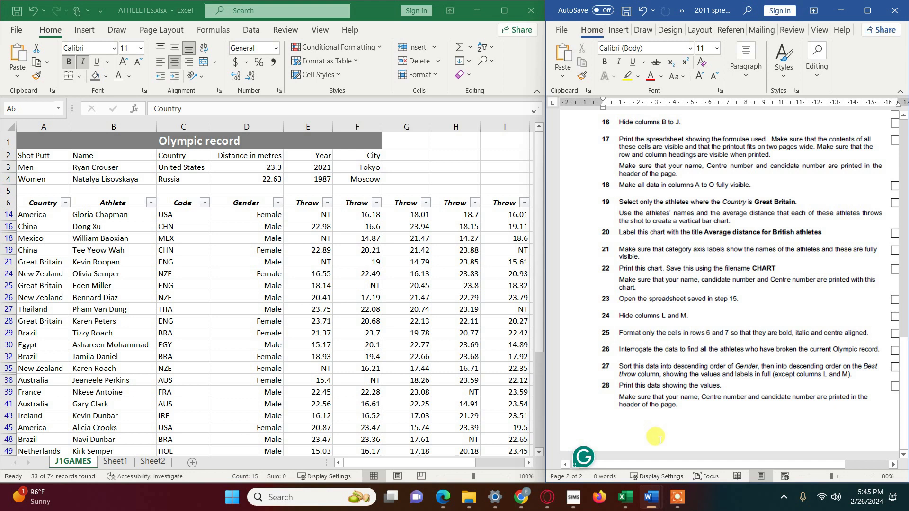
{"action": "left_click", "coordinate": [675, 503]}
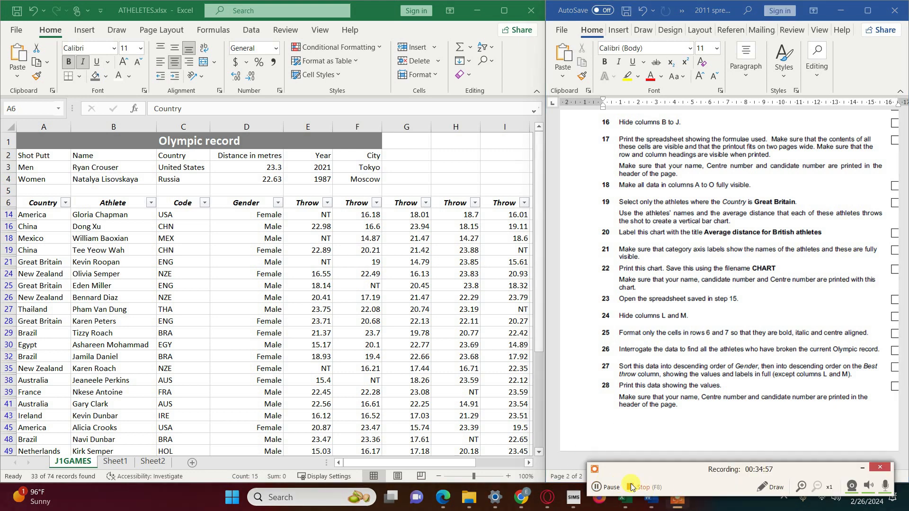